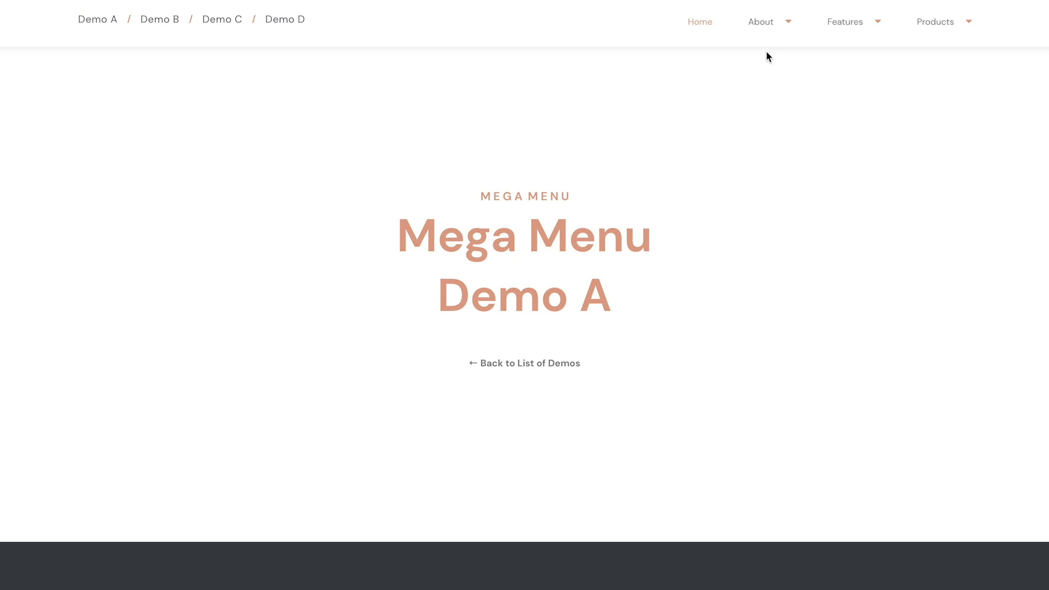
Examine the dropdown layouts of the About, Features and Resources items on the Mega Menu demo pages A, C and D.
{"action": "mouse_move", "coordinate": [766, 28]}
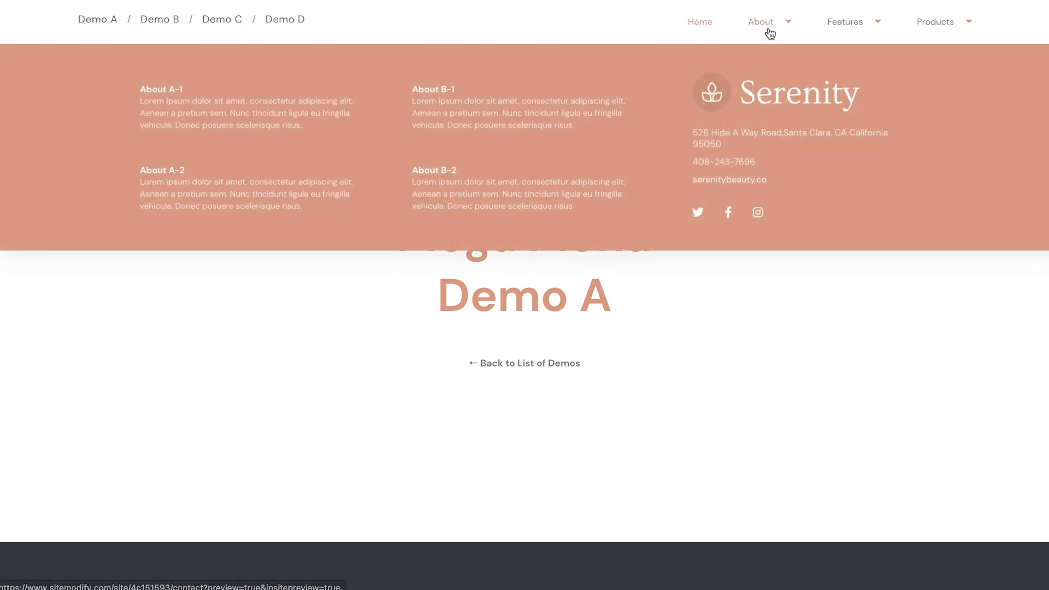
{"action": "mouse_move", "coordinate": [848, 33]}
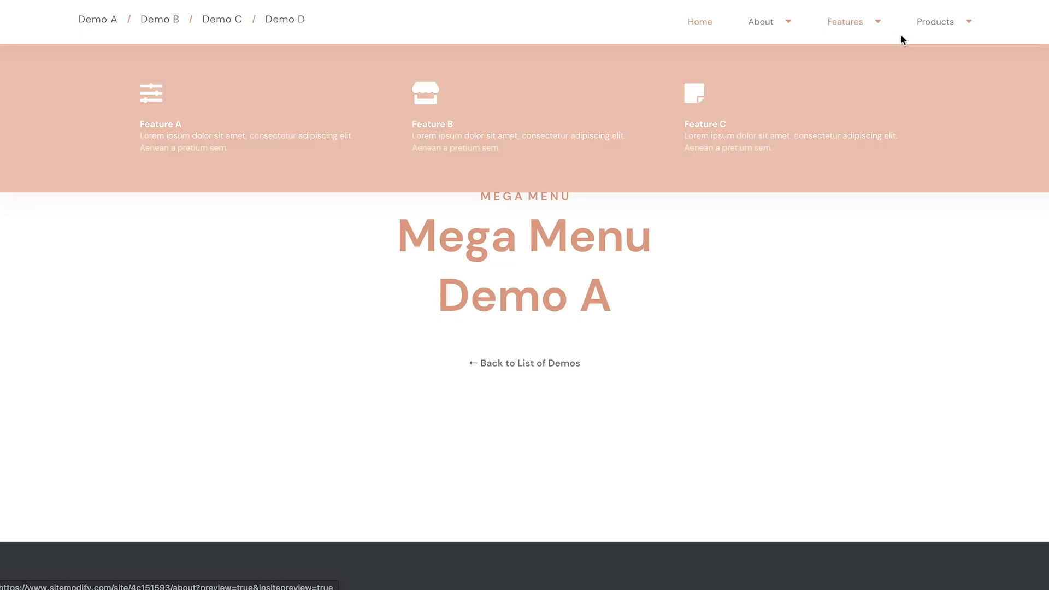
{"action": "mouse_move", "coordinate": [930, 35]}
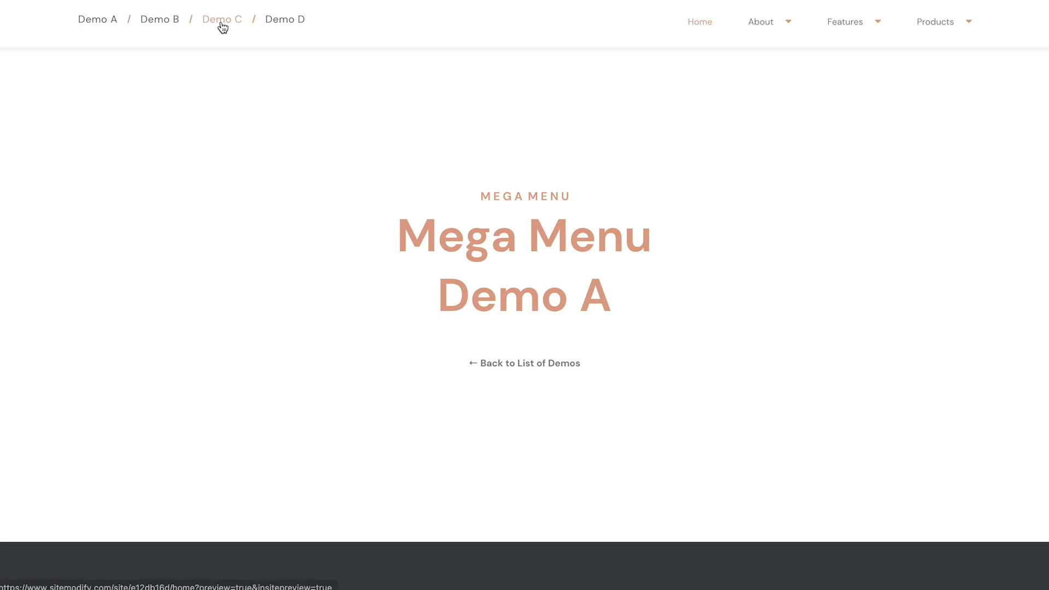
{"action": "left_click", "coordinate": [222, 25]}
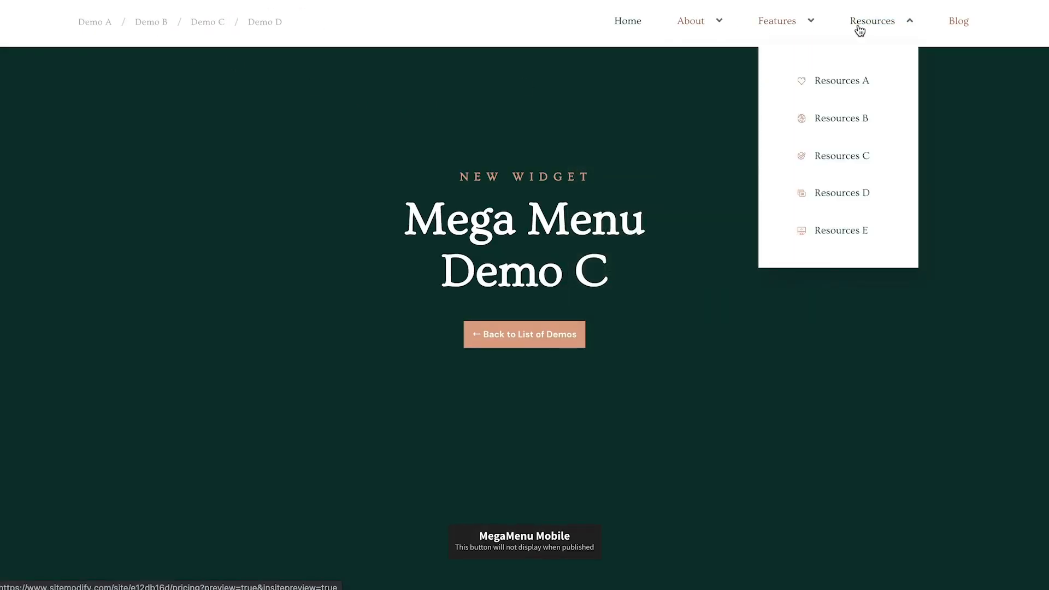
{"action": "left_click", "coordinate": [263, 27]}
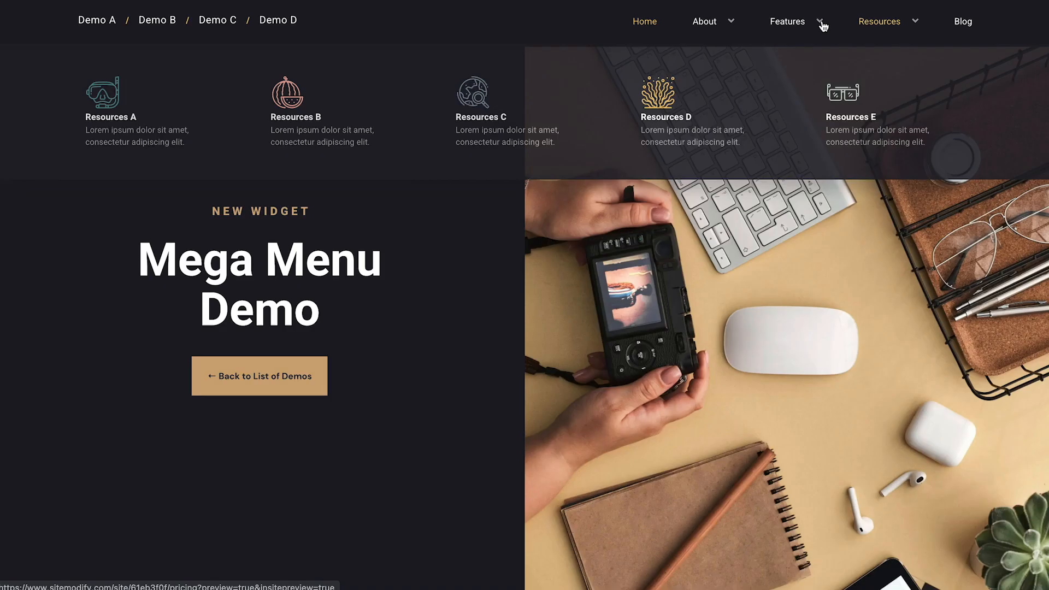
{"action": "mouse_move", "coordinate": [805, 22]}
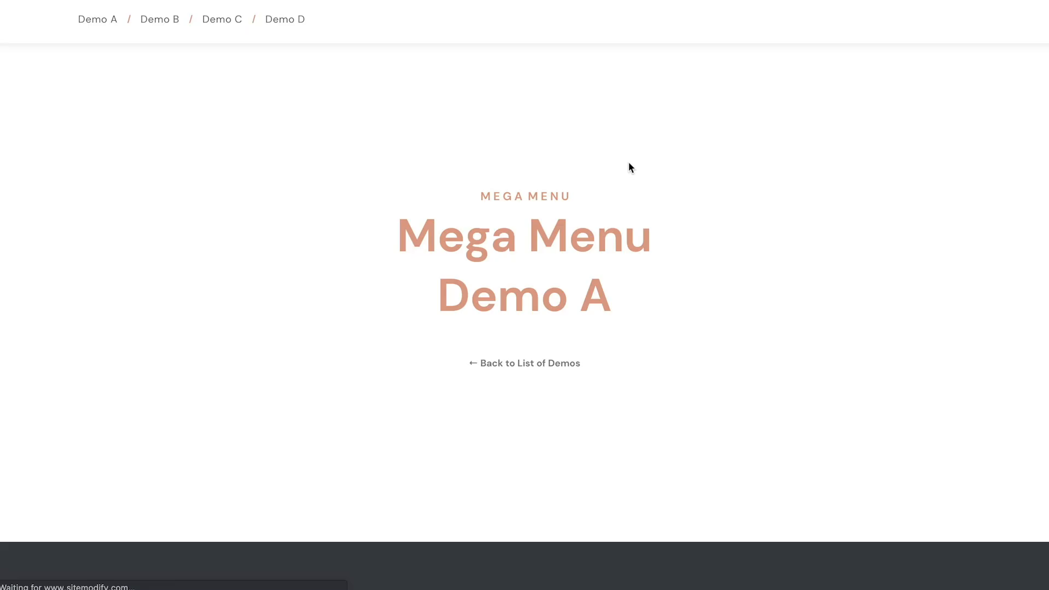
{"action": "mouse_move", "coordinate": [772, 26]}
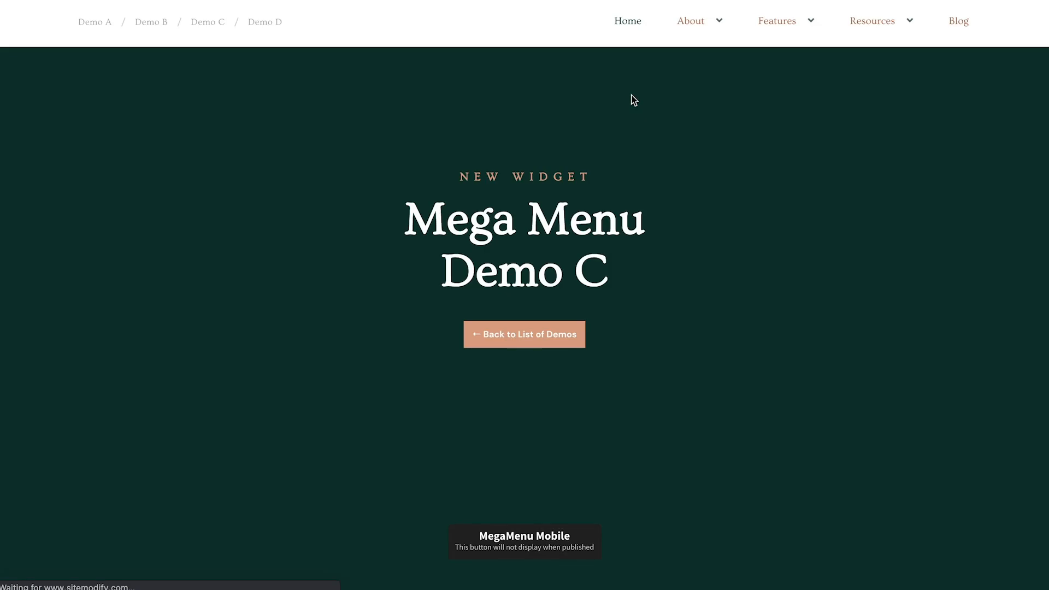
{"action": "mouse_move", "coordinate": [693, 38]}
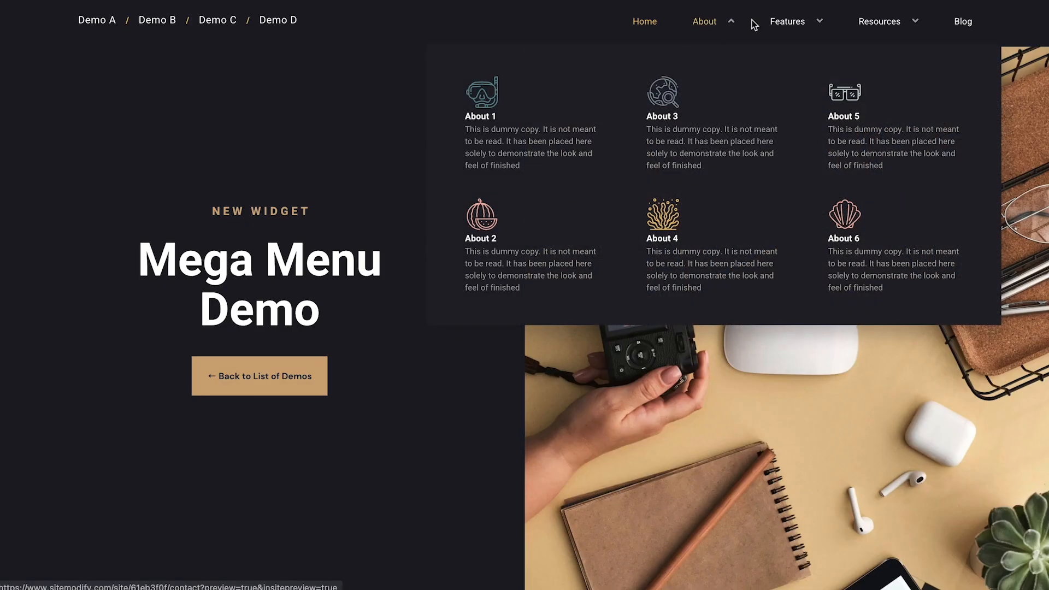
{"action": "mouse_move", "coordinate": [793, 24]}
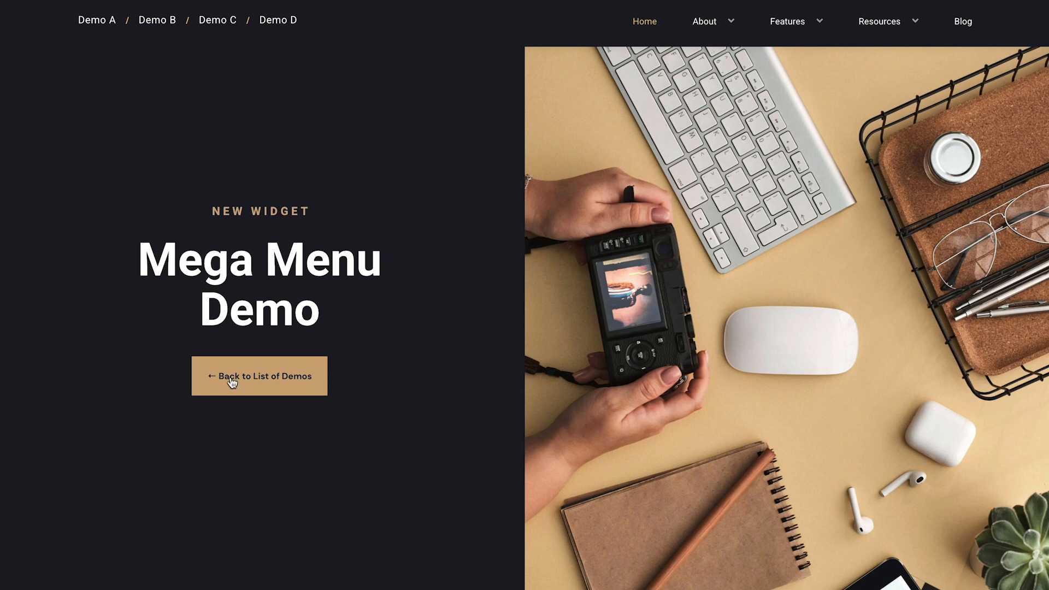
{"action": "mouse_move", "coordinate": [712, 27]}
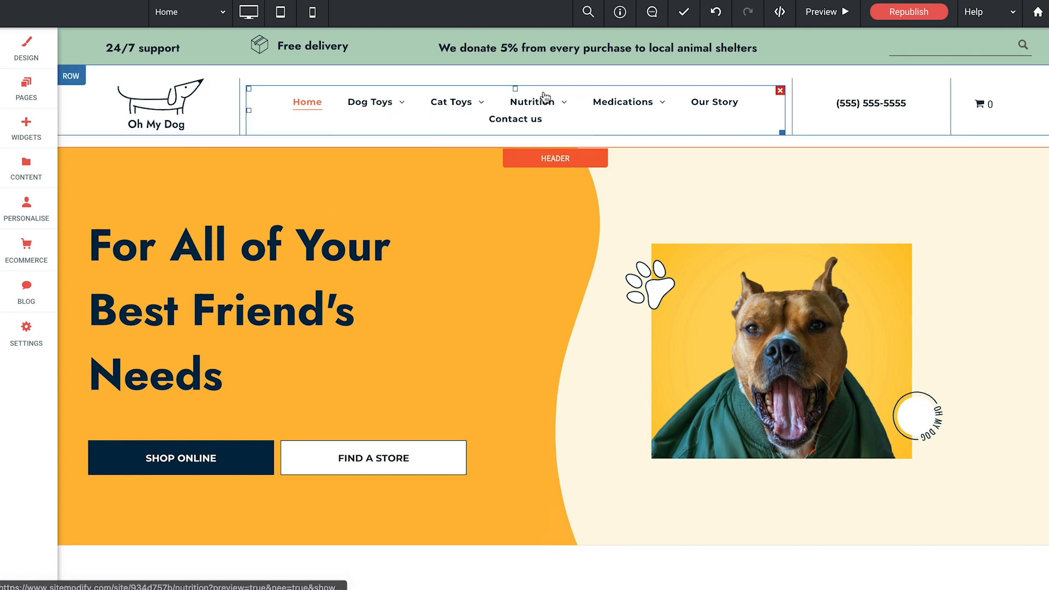
Add an empty row above the "For All of Your Best Friend's Needs" row, directly beneath the header.
{"action": "mouse_move", "coordinate": [618, 103]}
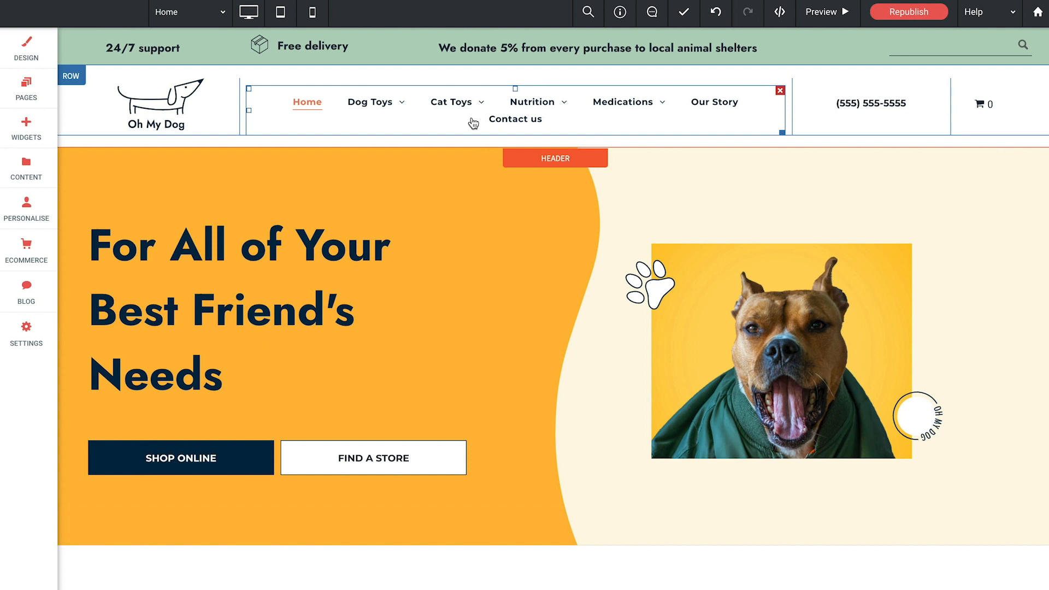
{"action": "mouse_move", "coordinate": [459, 103]}
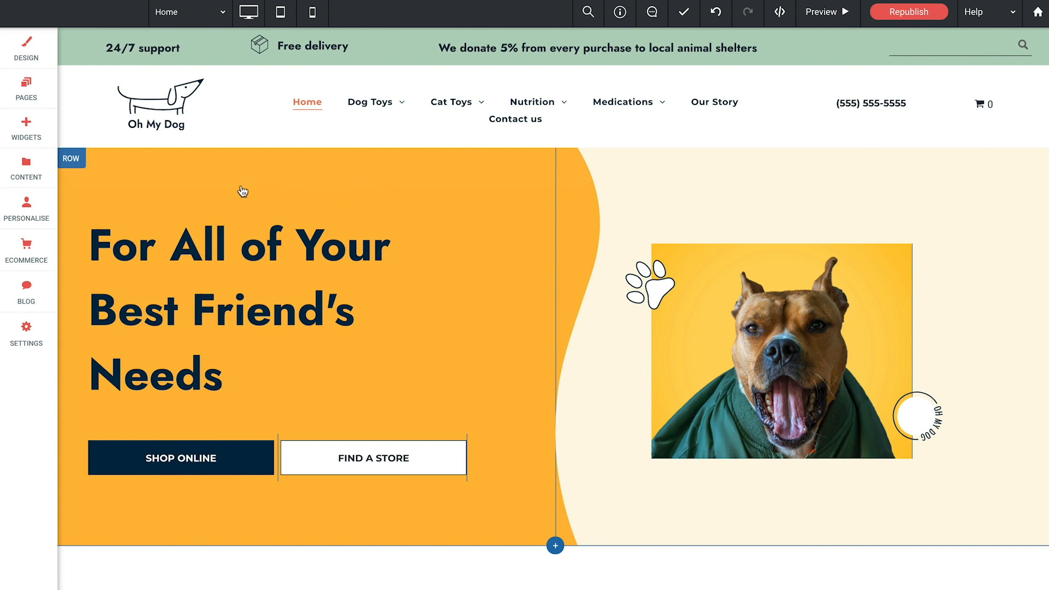
{"action": "left_click", "coordinate": [71, 160]}
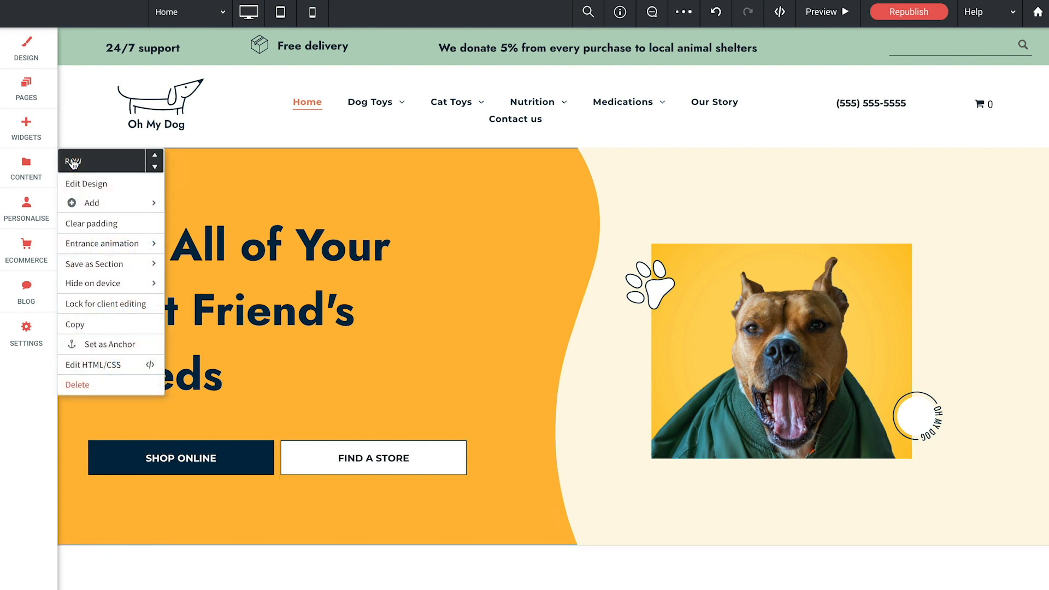
{"action": "mouse_move", "coordinate": [95, 206]}
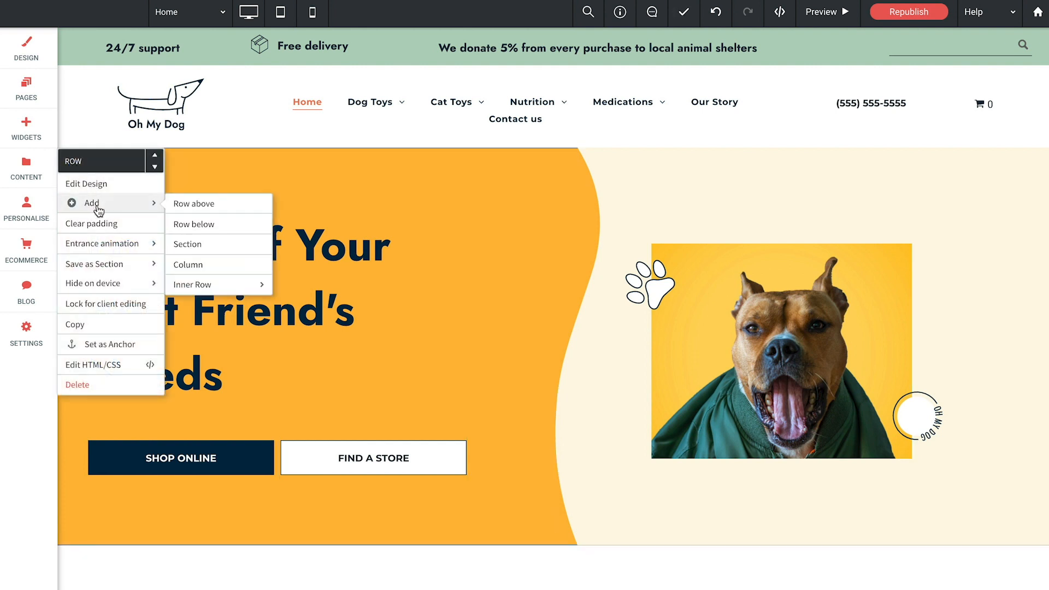
{"action": "left_click", "coordinate": [201, 208]}
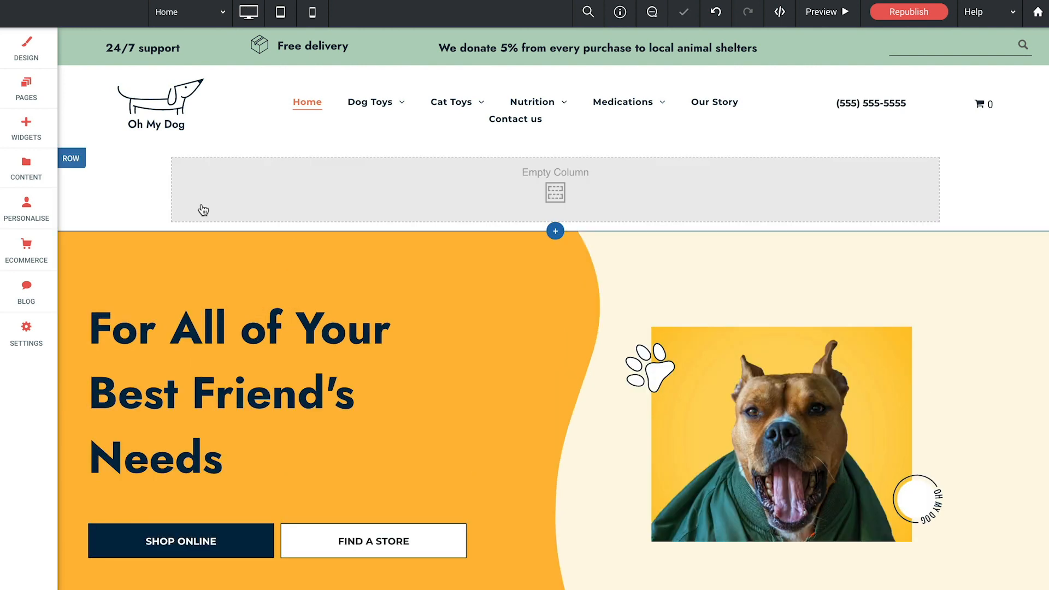
Place a Mega Menu widget in the new row's empty column and close its settings.
{"action": "left_click", "coordinate": [46, 143]}
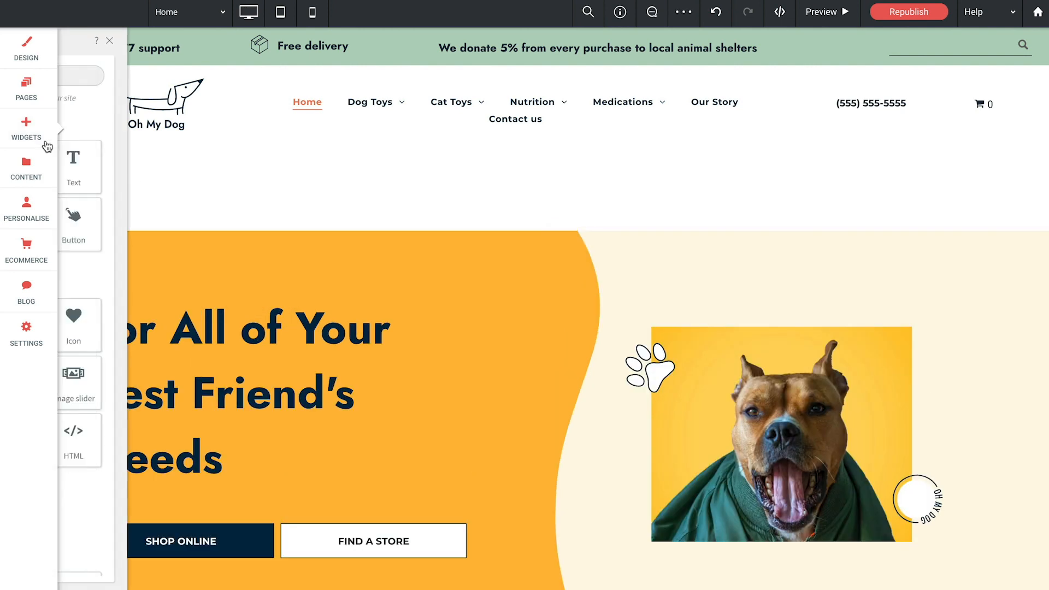
{"action": "scroll", "coordinate": [125, 308], "scroll_direction": "down", "scroll_amount": 15}
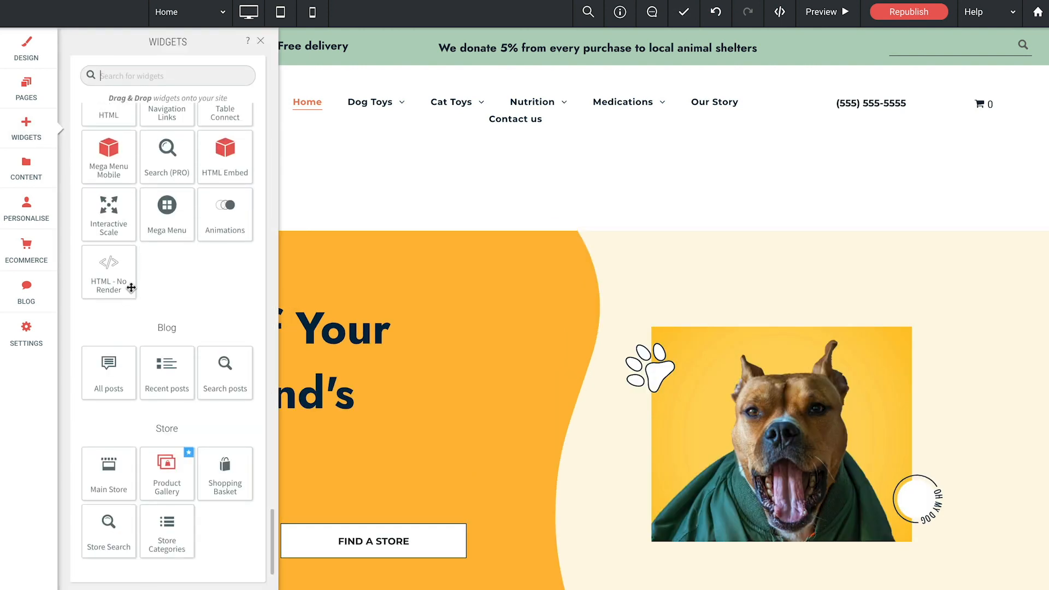
{"action": "left_click_drag", "start_coordinate": [158, 223], "coordinate": [544, 191]}
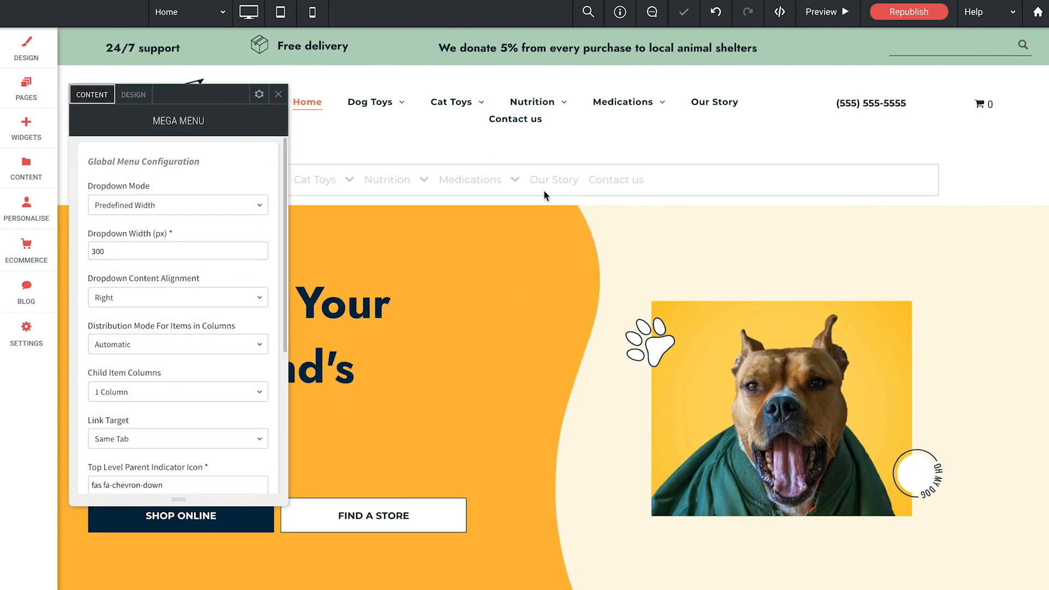
{"action": "left_click", "coordinate": [278, 94]}
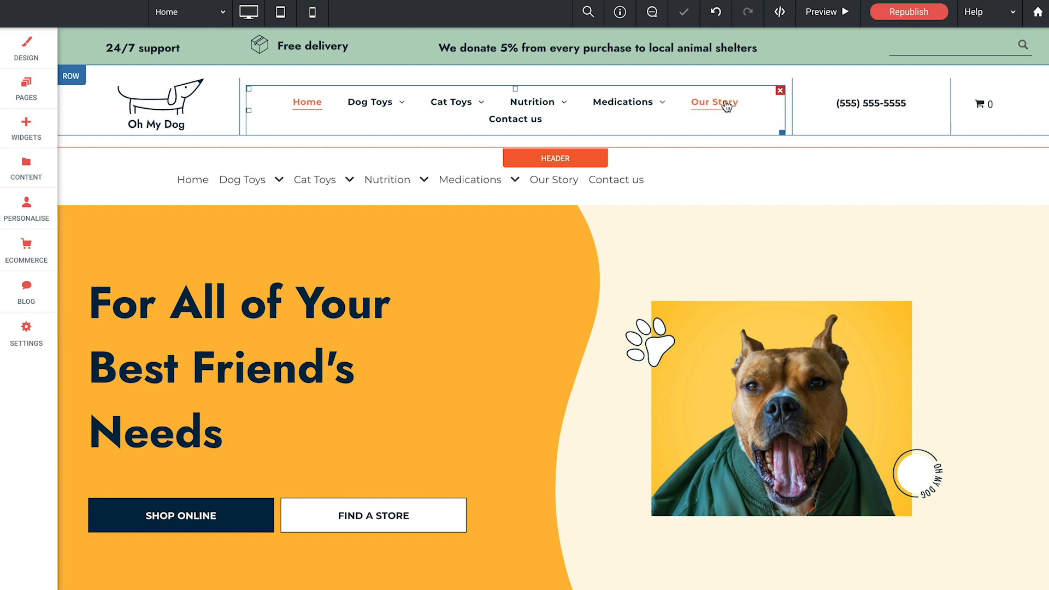
Replace the header's original navigation links with the Mega Menu widget and delete the emptied row below the header.
{"action": "left_click", "coordinate": [780, 91]}
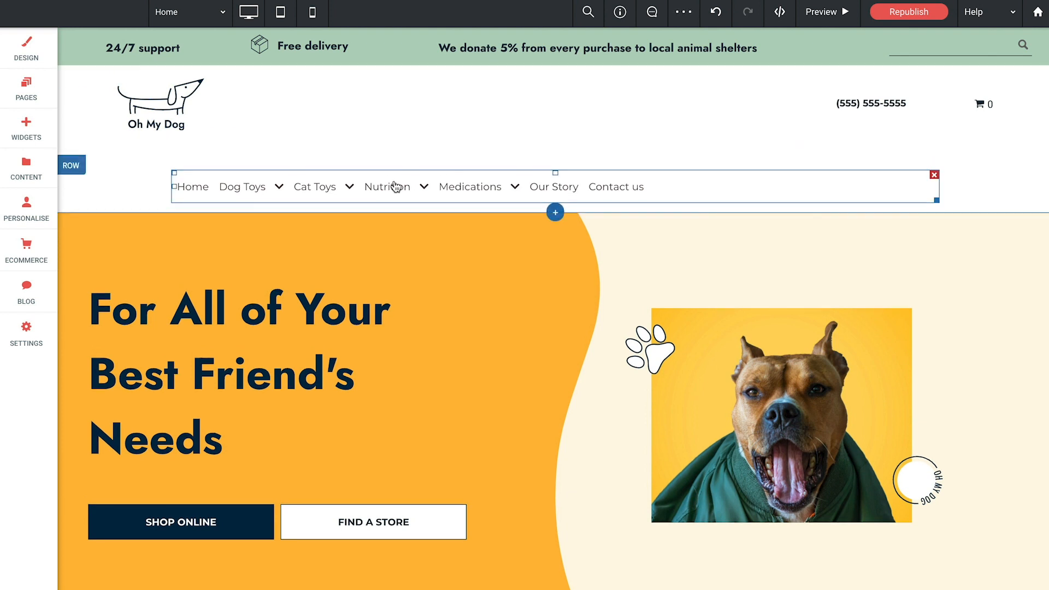
{"action": "left_click_drag", "start_coordinate": [403, 188], "coordinate": [461, 101]}
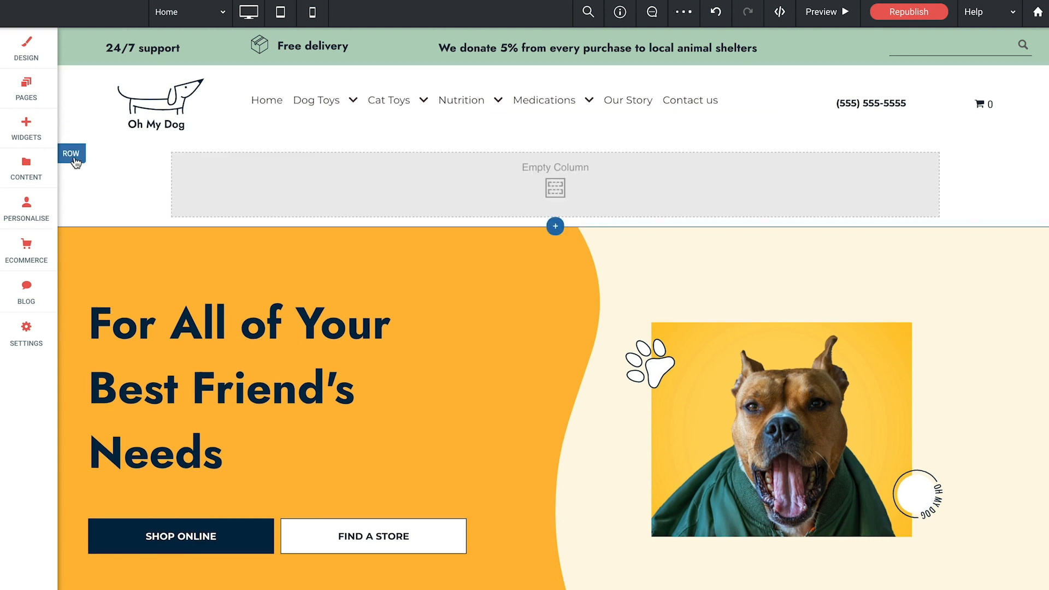
{"action": "left_click", "coordinate": [71, 156]}
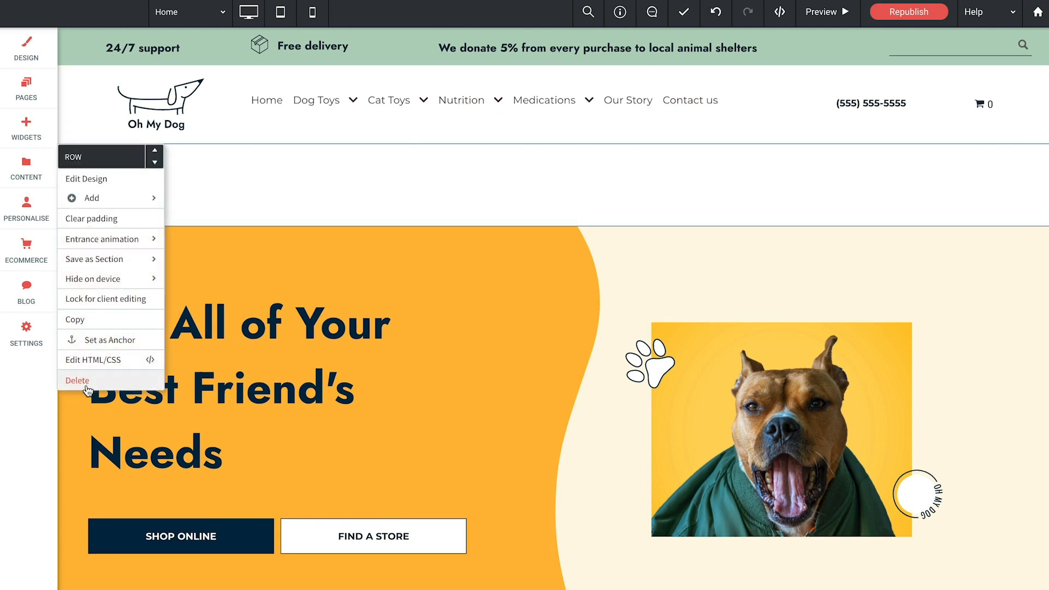
{"action": "left_click", "coordinate": [82, 383]}
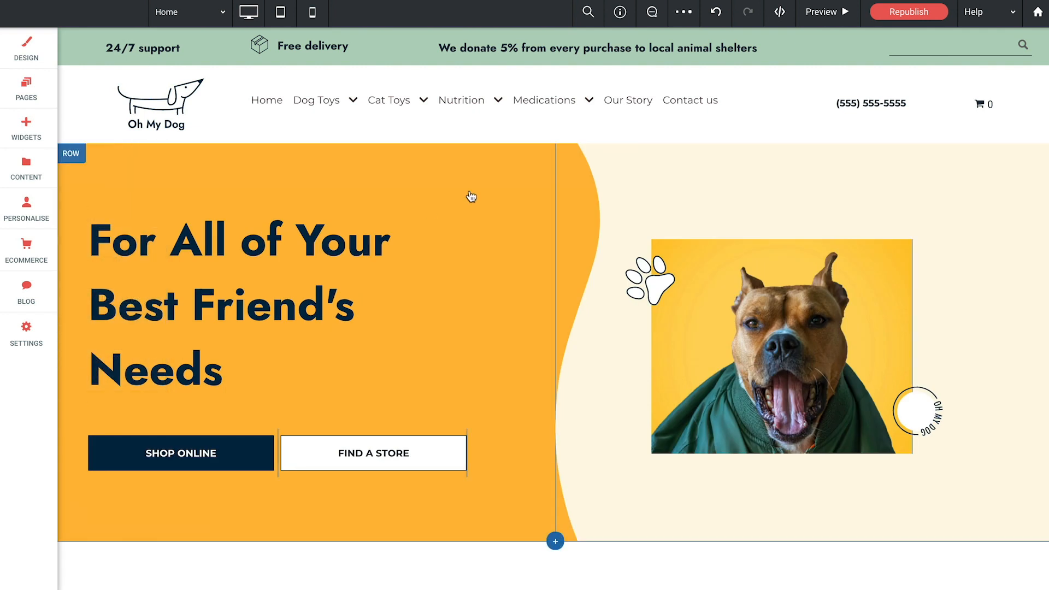
Set the Mega Menu's menu alignment to Center in its top level container styling.
{"action": "left_click", "coordinate": [438, 110]}
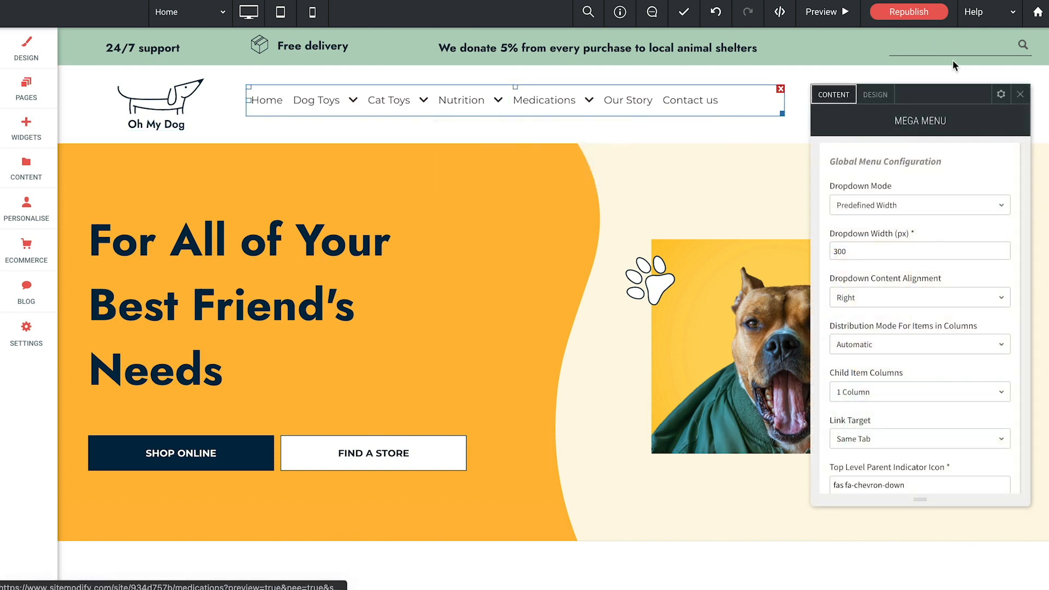
{"action": "left_click_drag", "start_coordinate": [935, 98], "coordinate": [243, 160]}
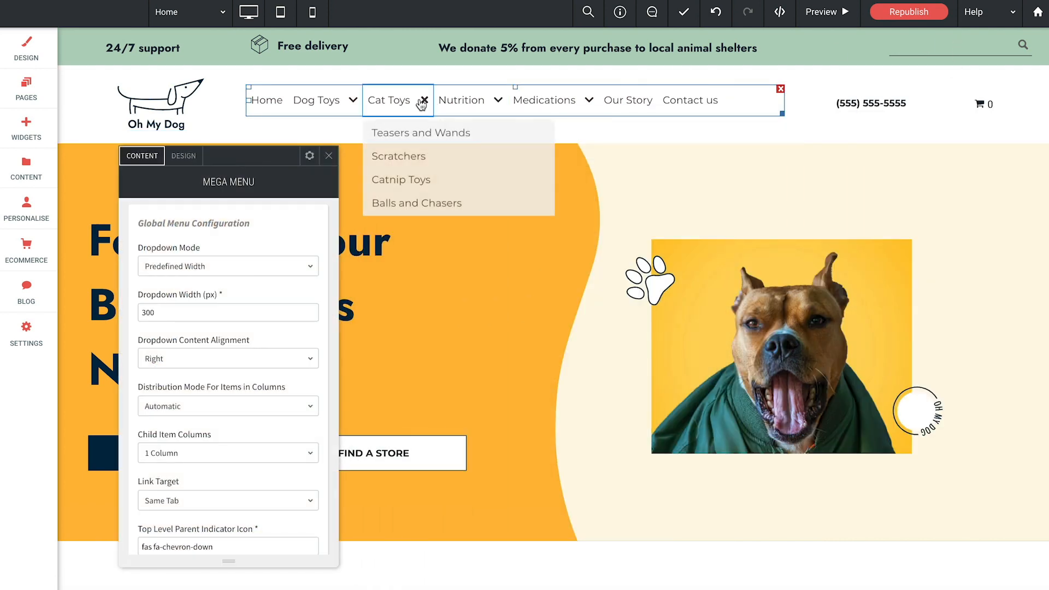
{"action": "left_click", "coordinate": [184, 156]}
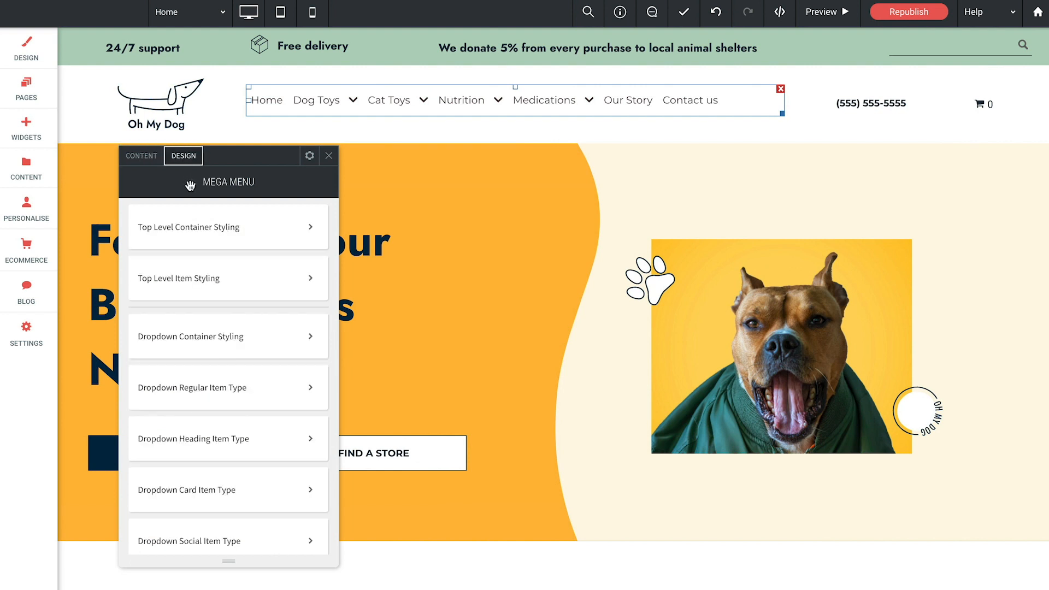
{"action": "left_click", "coordinate": [218, 231]}
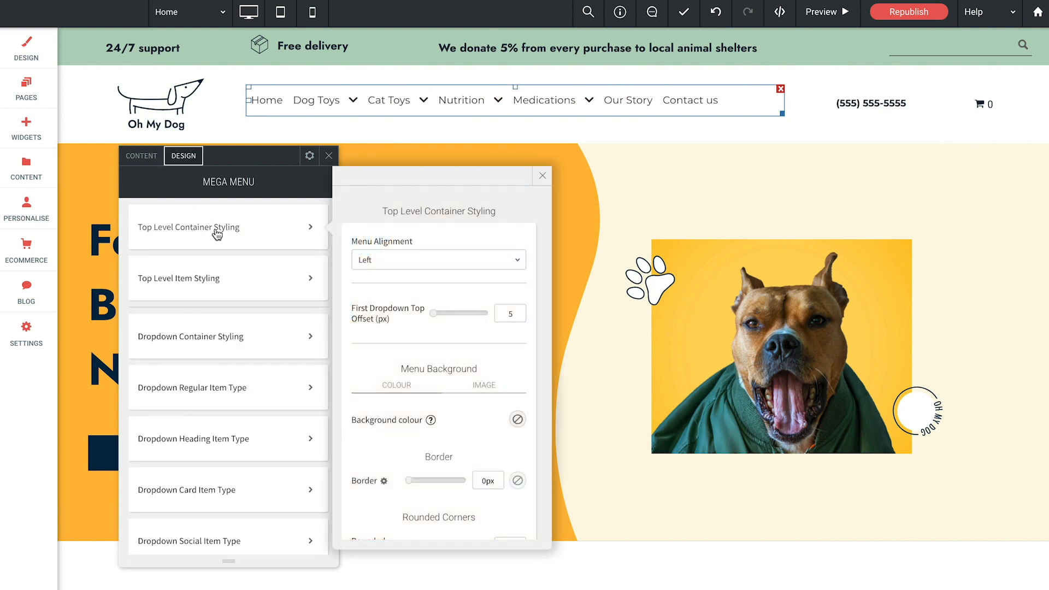
{"action": "left_click", "coordinate": [387, 260]}
{"action": "left_click", "coordinate": [380, 300]}
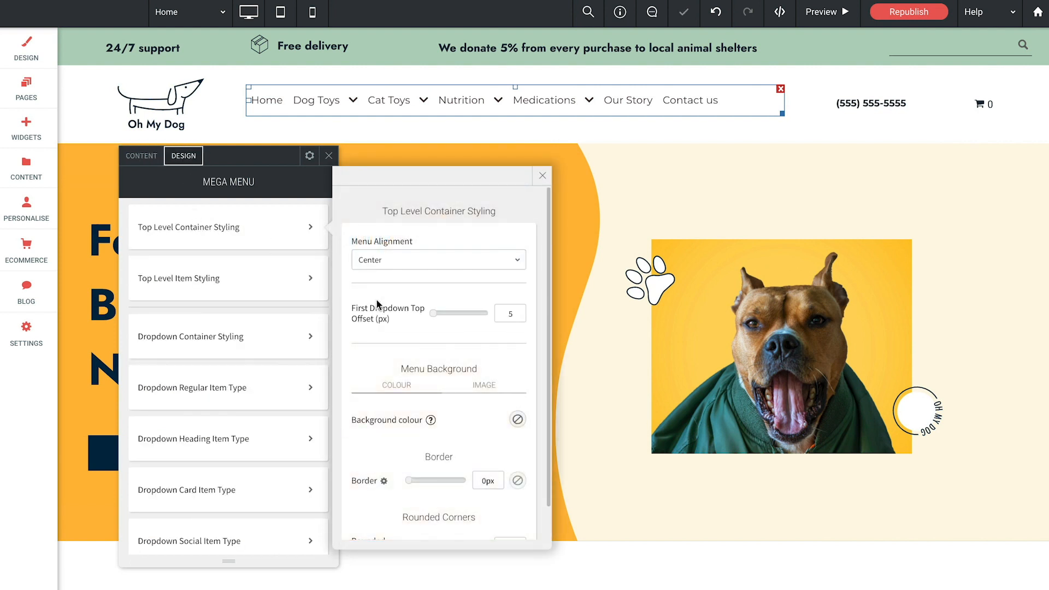
{"action": "left_click", "coordinate": [543, 175]}
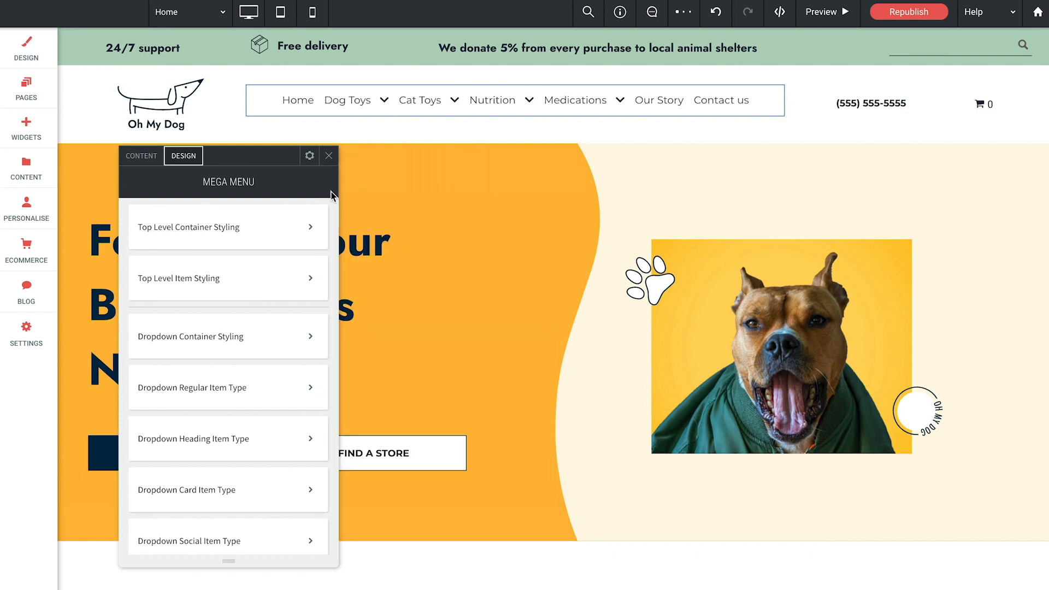
Preview the Mega Menu's dropdowns and choose Predefined Width as the dropdown mode in its global configuration.
{"action": "left_click", "coordinate": [143, 156]}
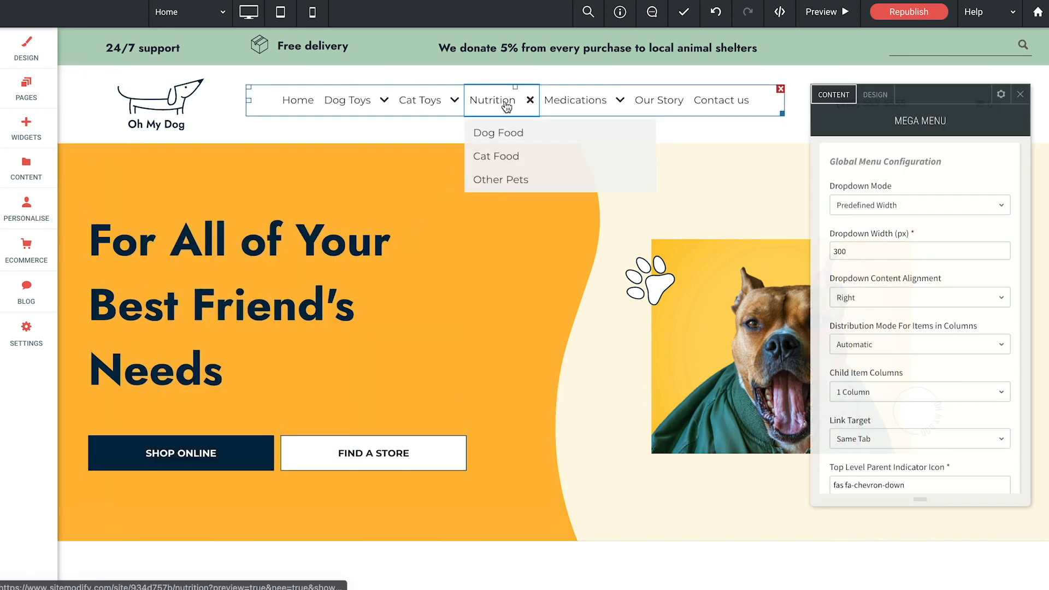
{"action": "left_click_drag", "start_coordinate": [938, 94], "coordinate": [243, 115]}
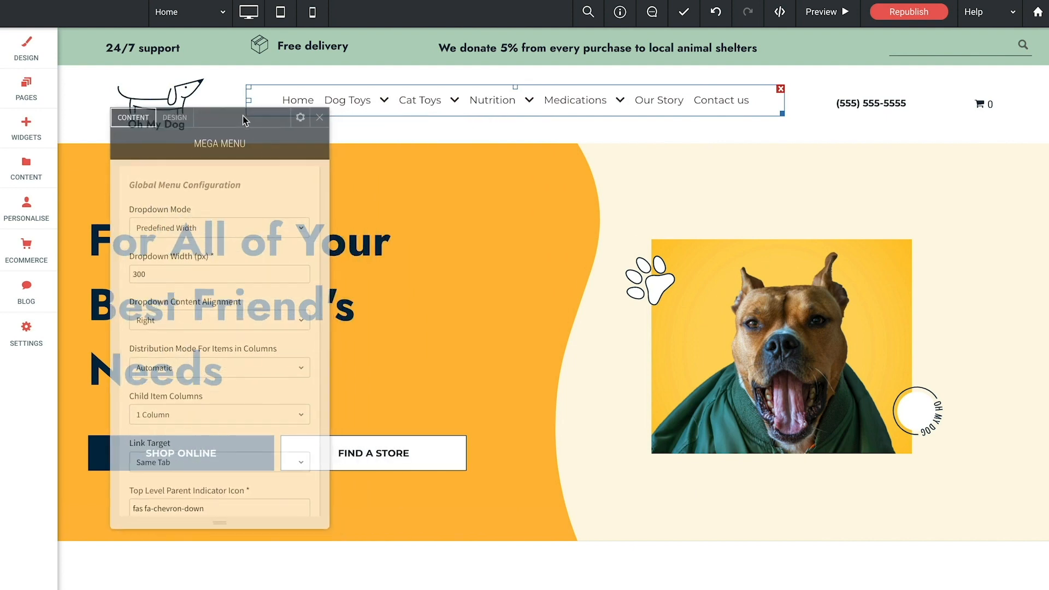
{"action": "scroll", "coordinate": [232, 178], "scroll_direction": "down", "scroll_amount": 1}
{"action": "scroll", "coordinate": [232, 178], "scroll_direction": "up", "scroll_amount": 1}
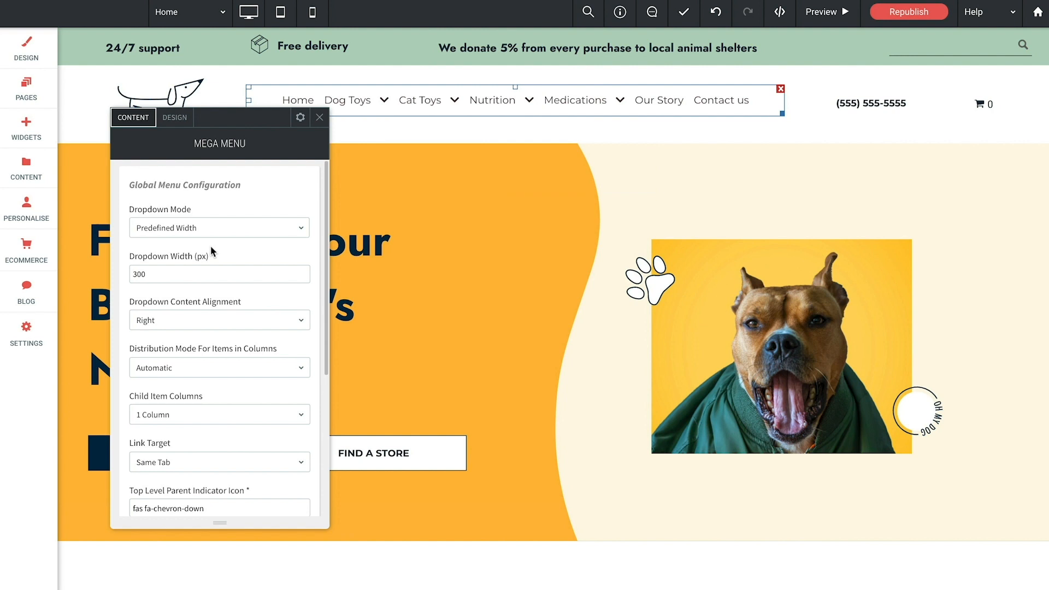
{"action": "left_click", "coordinate": [181, 226]}
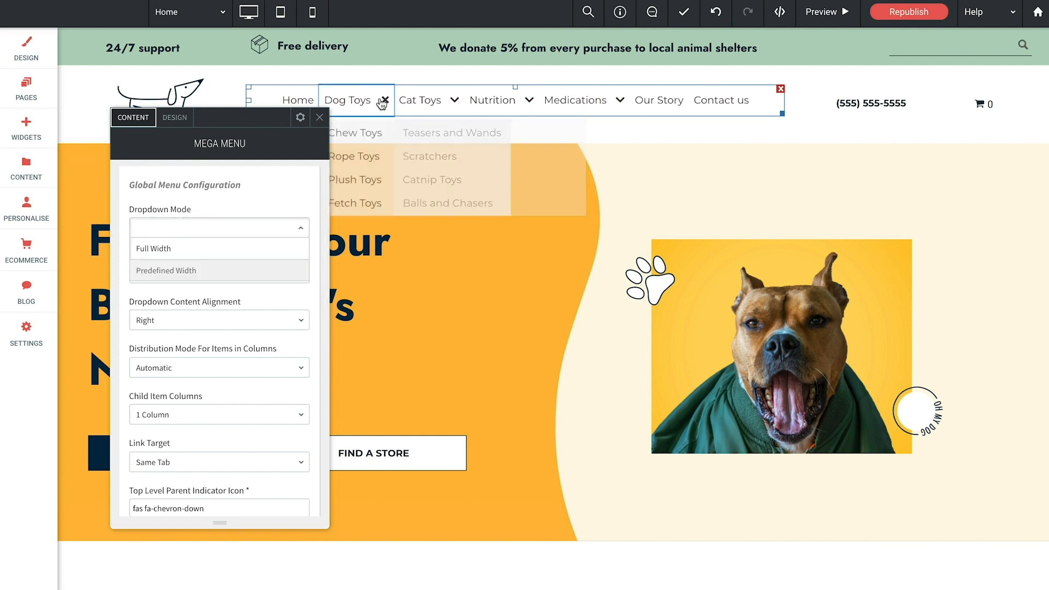
{"action": "mouse_move", "coordinate": [426, 106]}
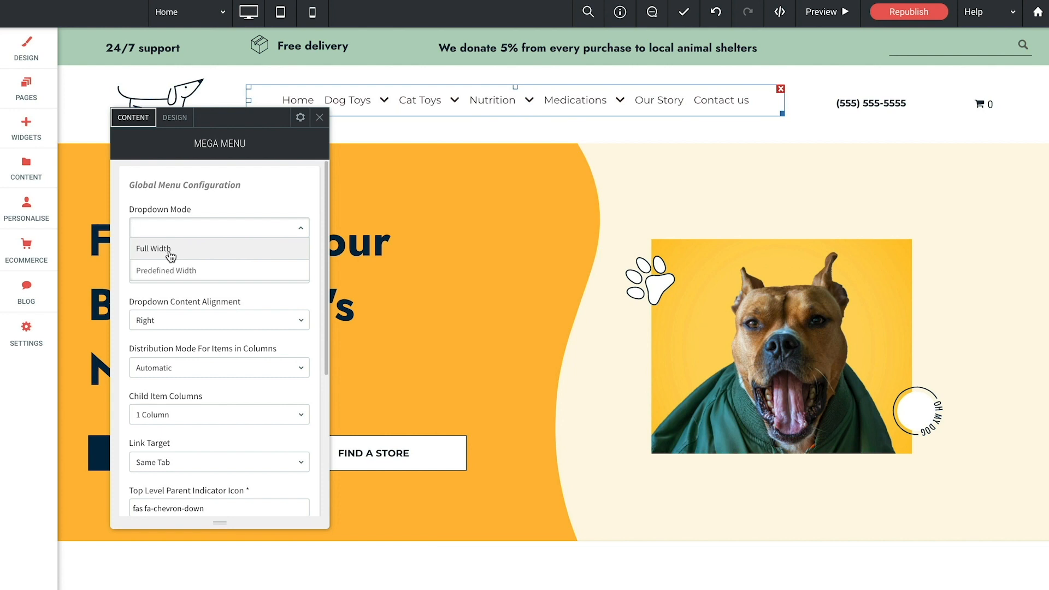
{"action": "left_click", "coordinate": [168, 271]}
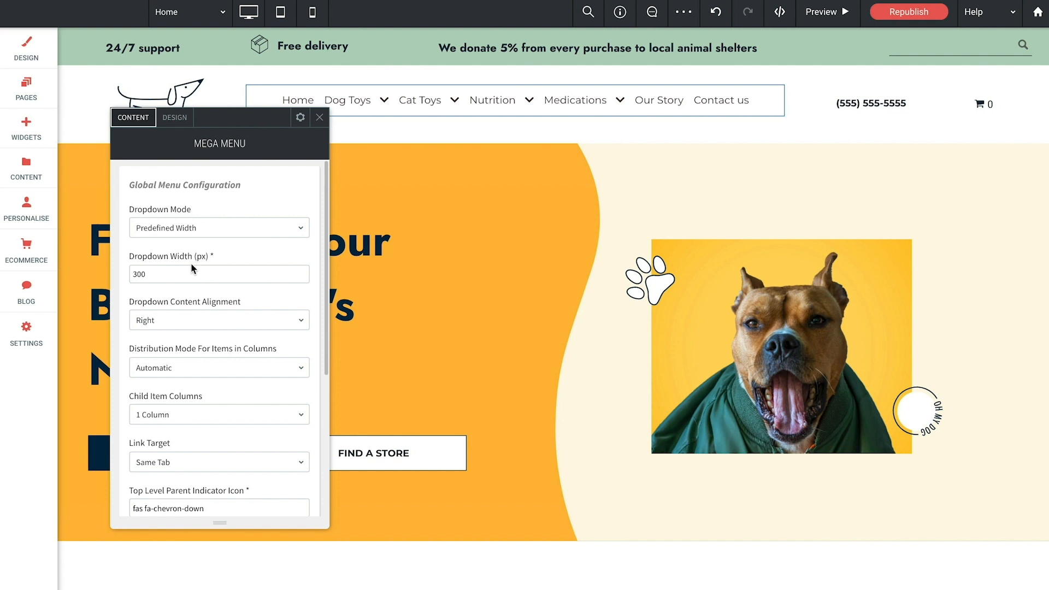
Examine the Mega Menu's global options for dropdown width, dropdown content alignment and distribution mode for items in columns.
{"action": "left_click_drag", "start_coordinate": [133, 274], "coordinate": [156, 275]}
{"action": "left_click", "coordinate": [213, 320]}
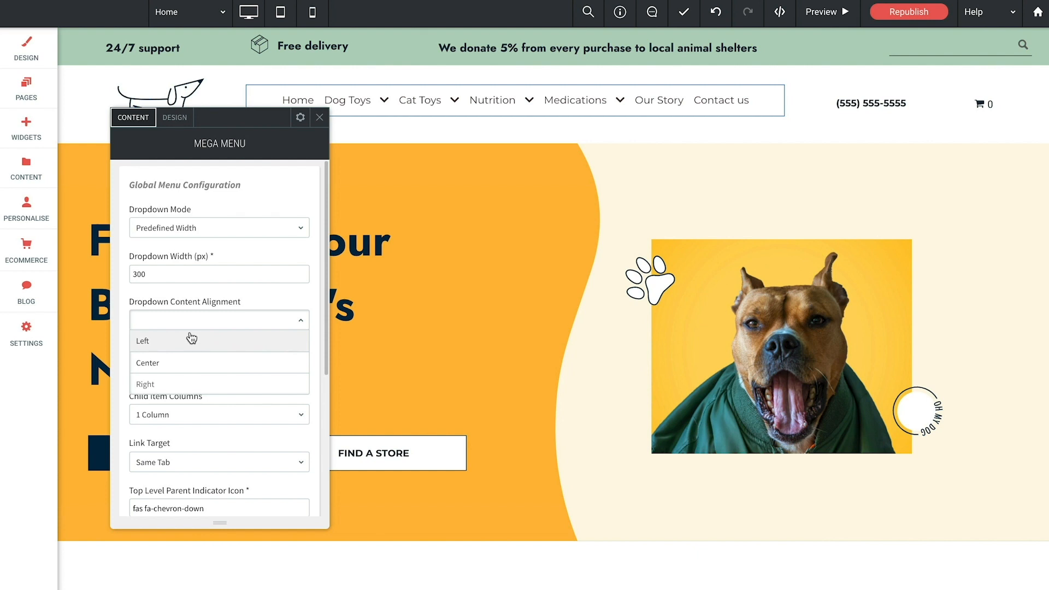
{"action": "left_click", "coordinate": [261, 298]}
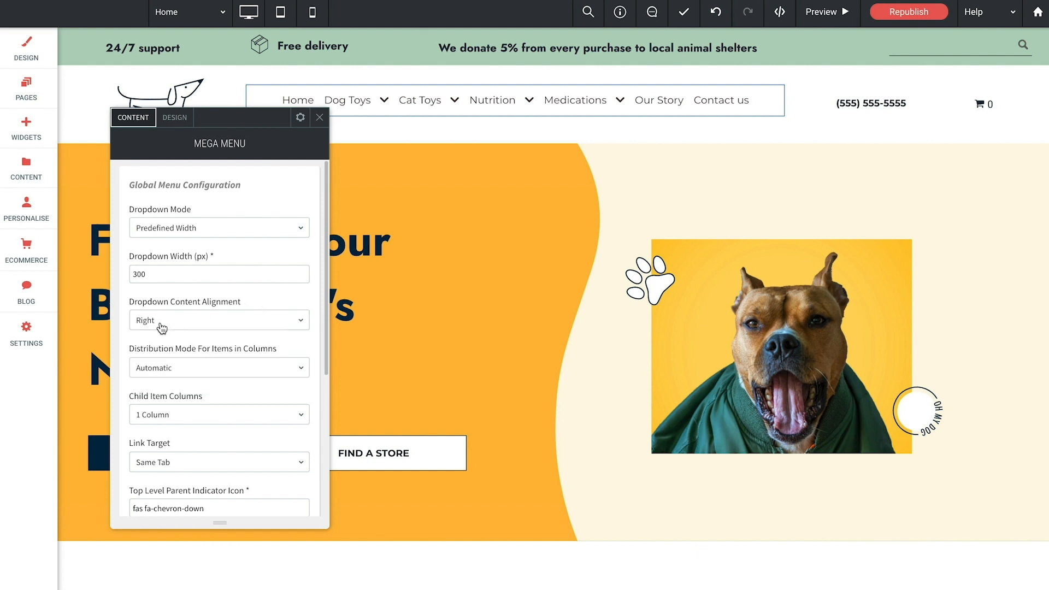
{"action": "scroll", "coordinate": [122, 342], "scroll_direction": "down", "scroll_amount": 1}
{"action": "scroll", "coordinate": [122, 348], "scroll_direction": "down", "scroll_amount": 1}
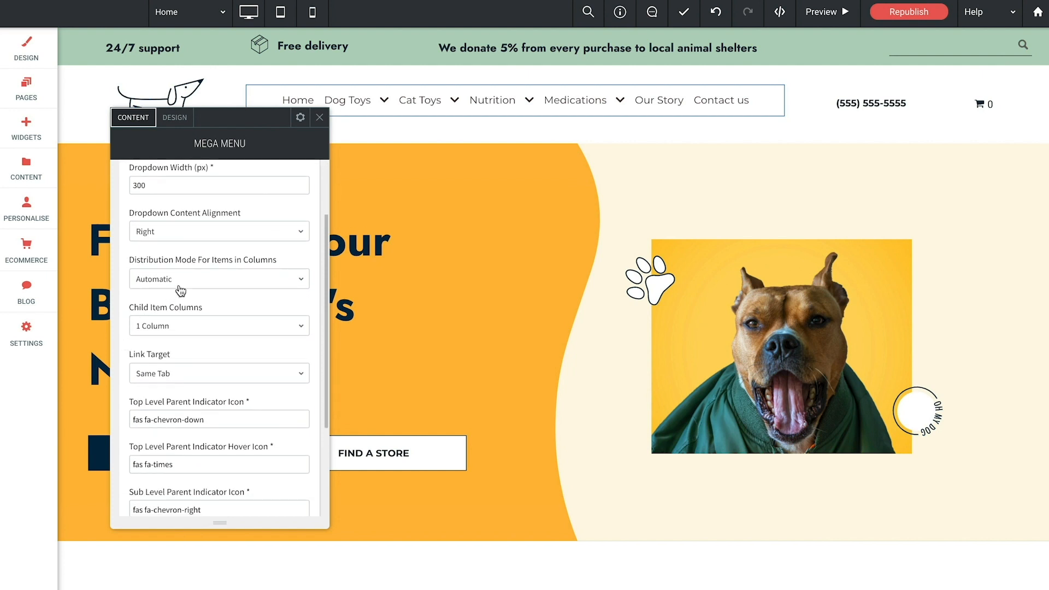
{"action": "left_click", "coordinate": [216, 280]}
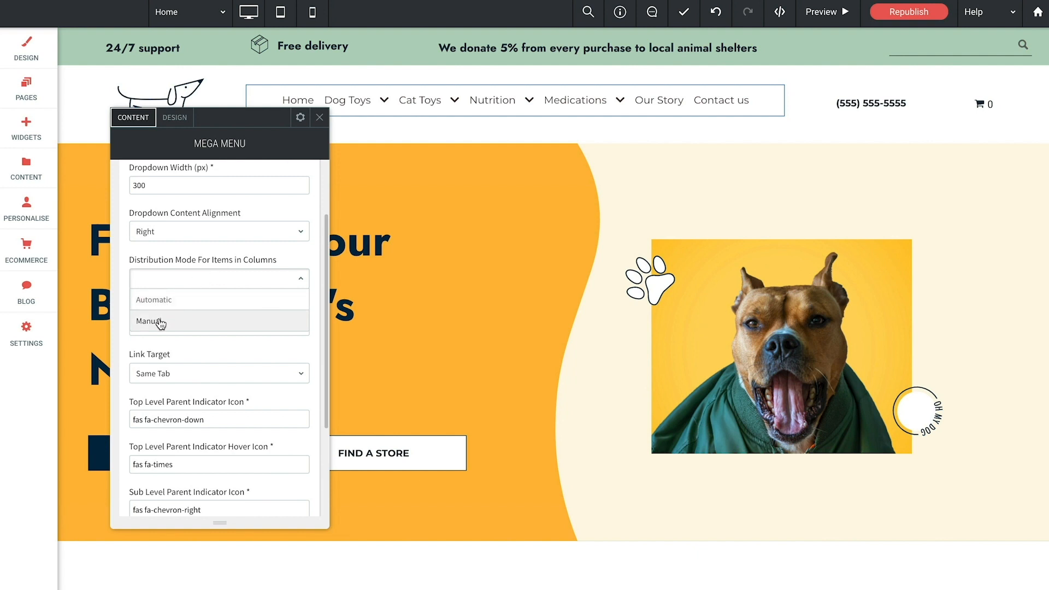
{"action": "left_click", "coordinate": [191, 252]}
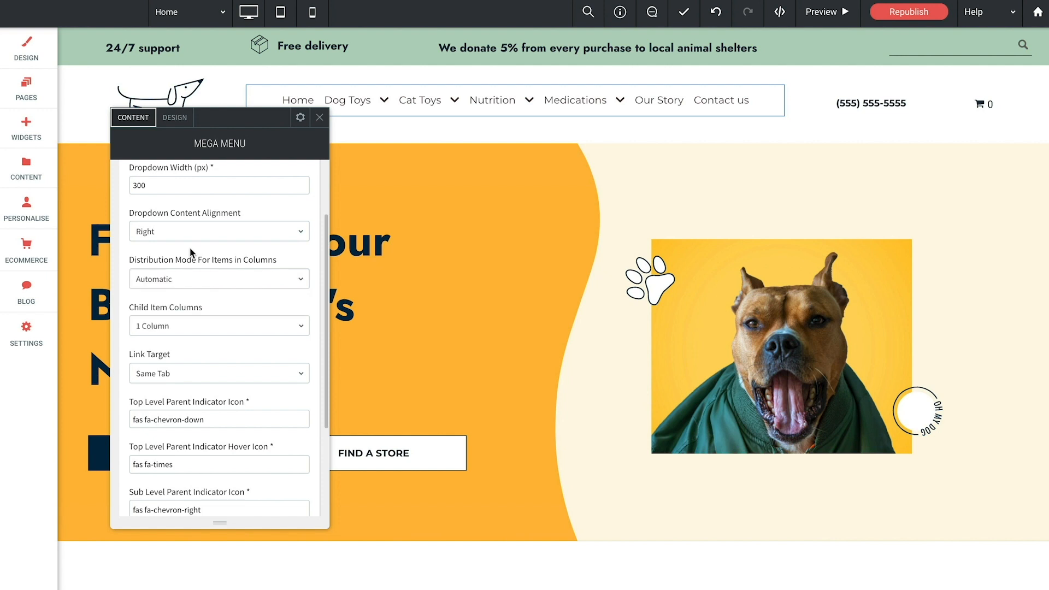
{"action": "left_click", "coordinate": [178, 281]}
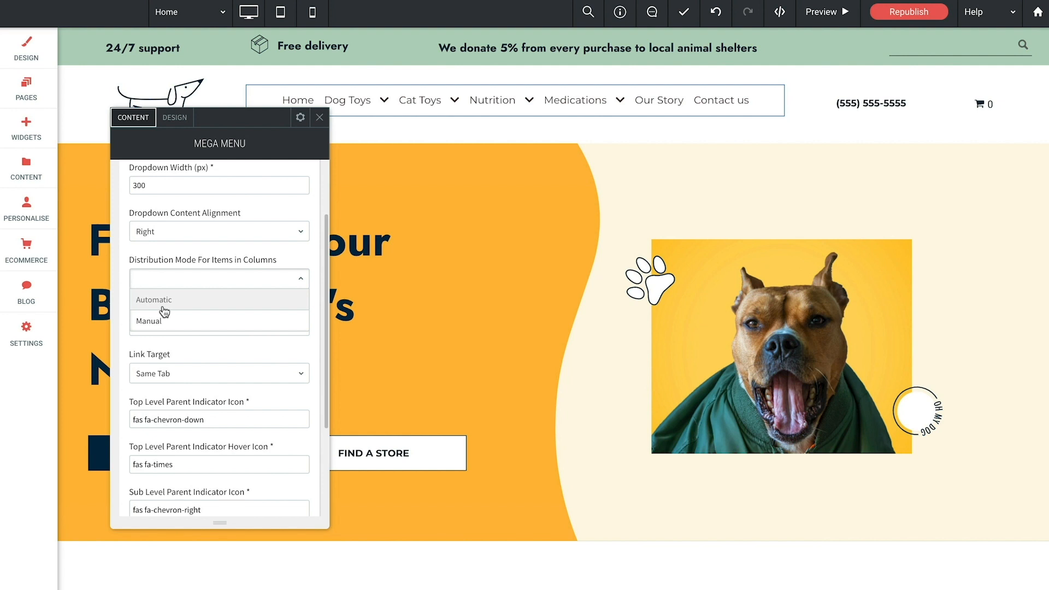
{"action": "left_click", "coordinate": [189, 279]}
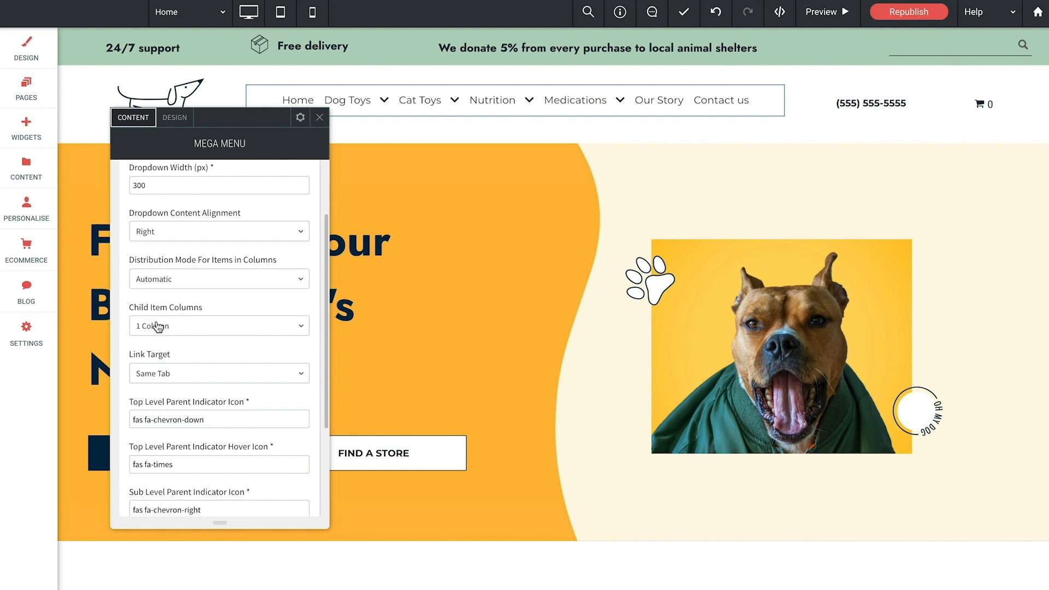
Examine the Mega Menu's child item columns, link target, parent indicator icon and menu item override settings.
{"action": "left_click", "coordinate": [198, 327]}
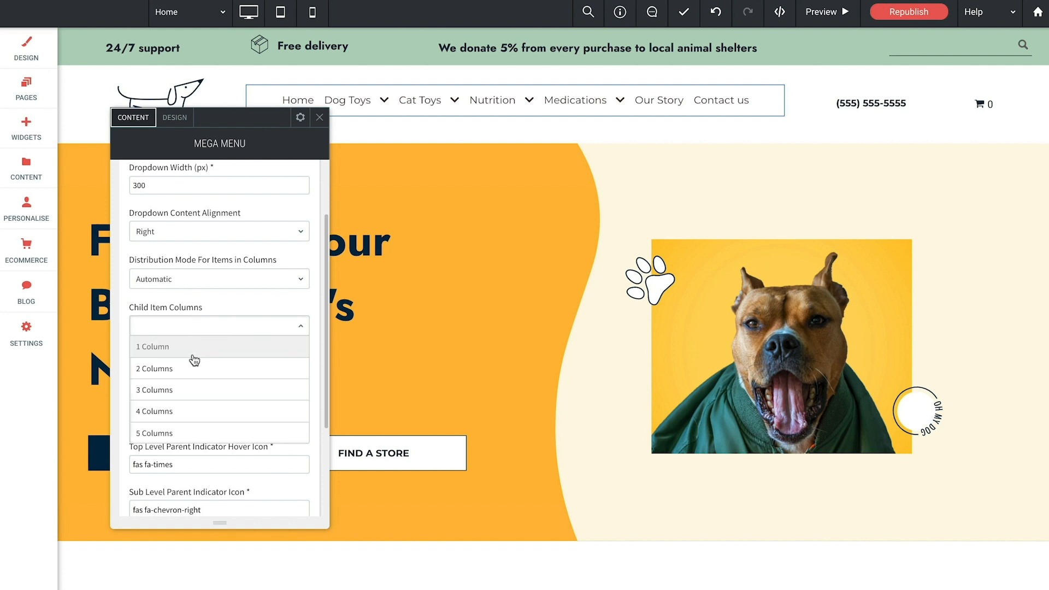
{"action": "left_click", "coordinate": [235, 301]}
{"action": "scroll", "coordinate": [219, 339], "scroll_direction": "down", "scroll_amount": 1}
{"action": "left_click", "coordinate": [194, 325]}
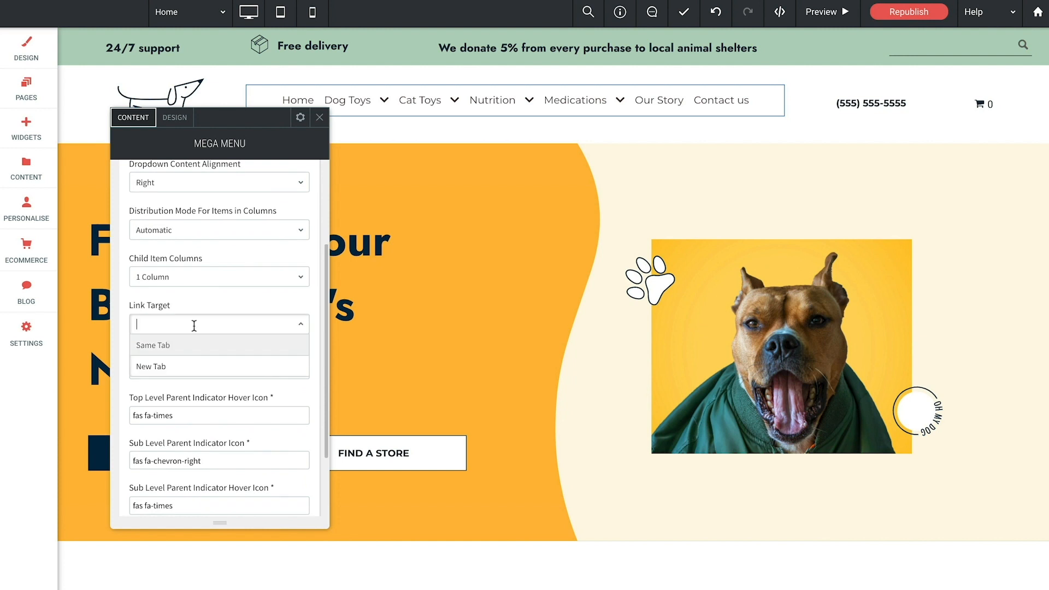
{"action": "left_click", "coordinate": [155, 350]}
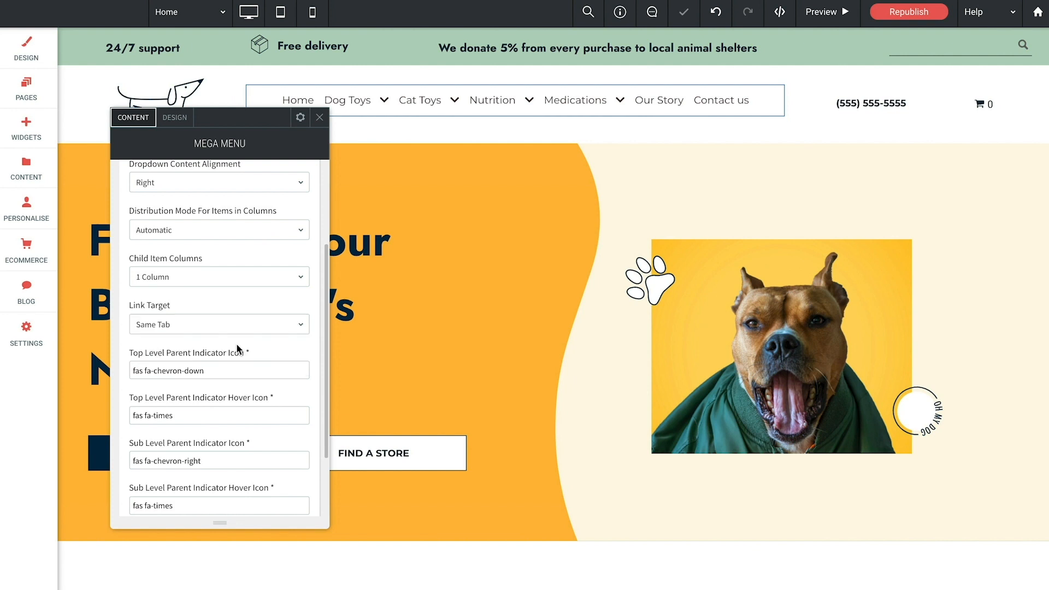
{"action": "scroll", "coordinate": [244, 350], "scroll_direction": "down", "scroll_amount": 1}
{"action": "scroll", "coordinate": [244, 346], "scroll_direction": "down", "scroll_amount": 1}
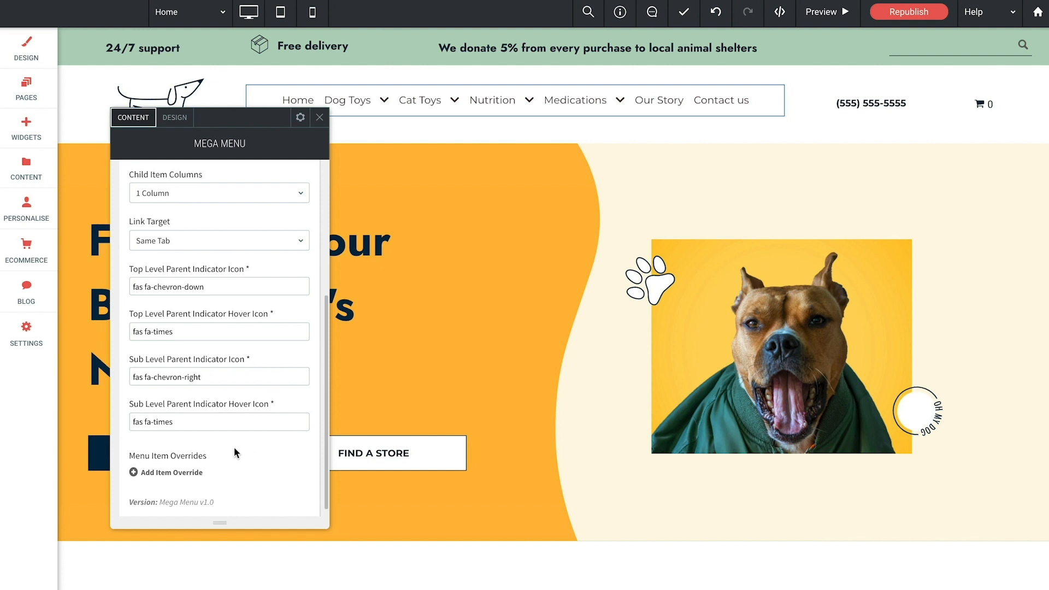
{"action": "scroll", "coordinate": [241, 457], "scroll_direction": "down", "scroll_amount": 1}
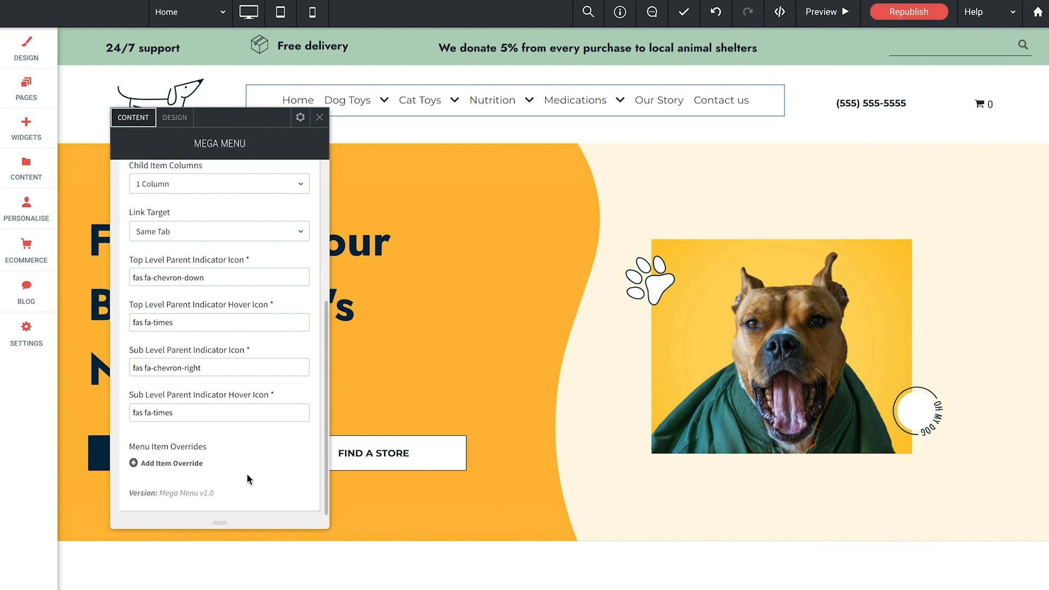
Add a menu item override to the Mega Menu and open its settings for review.
{"action": "left_click", "coordinate": [167, 464]}
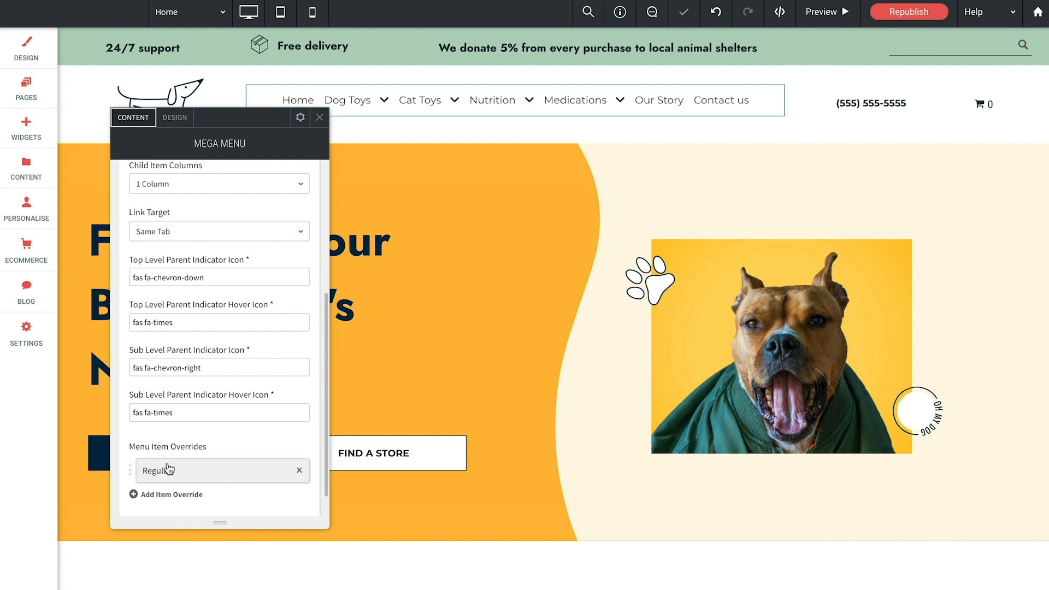
{"action": "left_click", "coordinate": [167, 478]}
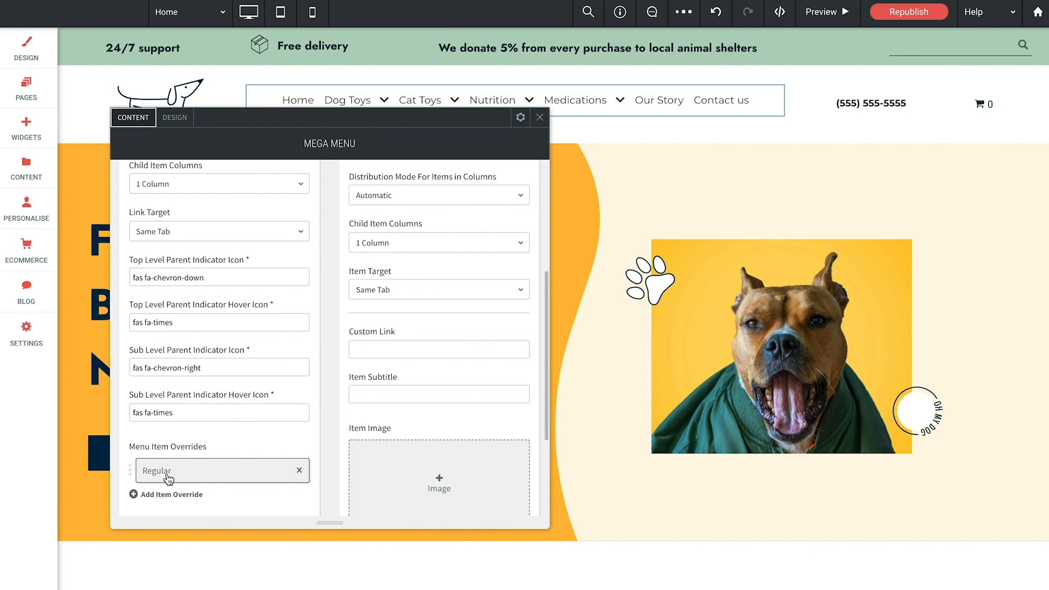
{"action": "scroll", "coordinate": [343, 428], "scroll_direction": "down", "scroll_amount": 1}
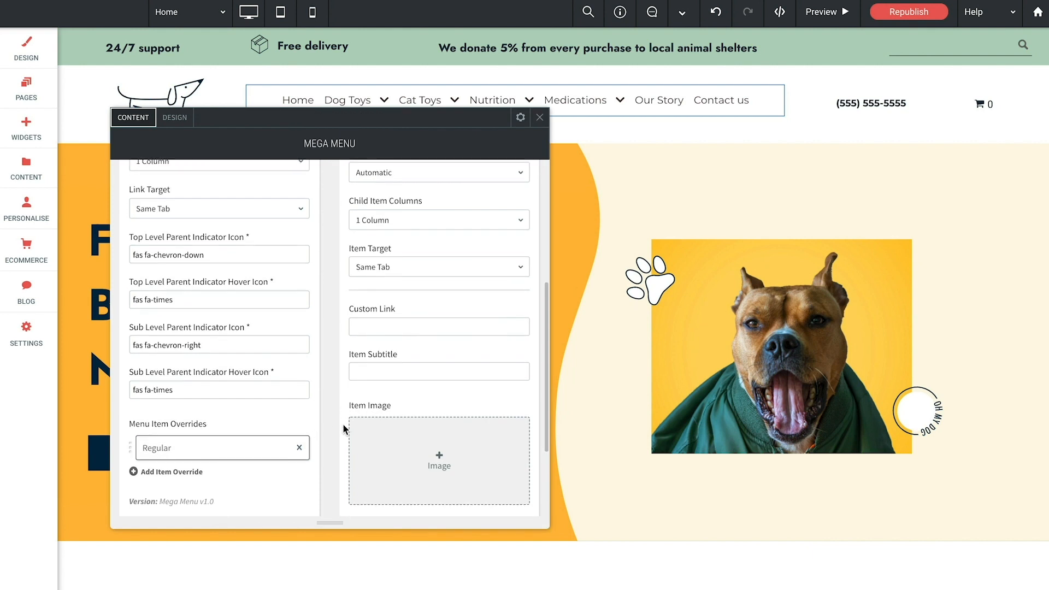
{"action": "scroll", "coordinate": [343, 424], "scroll_direction": "down", "scroll_amount": 3}
{"action": "scroll", "coordinate": [343, 425], "scroll_direction": "up", "scroll_amount": 5}
{"action": "scroll", "coordinate": [342, 339], "scroll_direction": "up", "scroll_amount": 2}
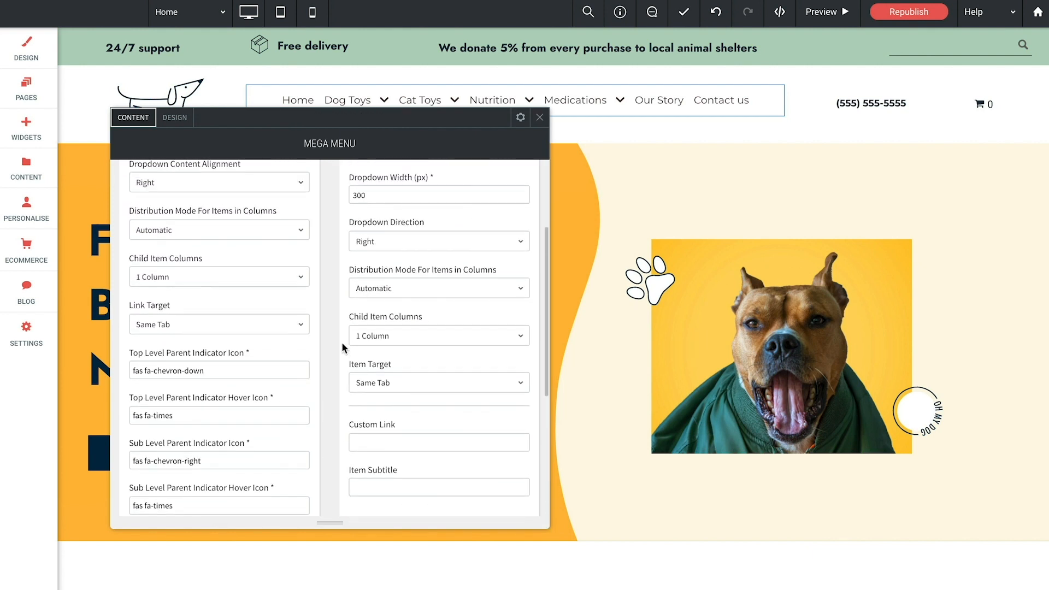
{"action": "scroll", "coordinate": [342, 328], "scroll_direction": "up", "scroll_amount": 5}
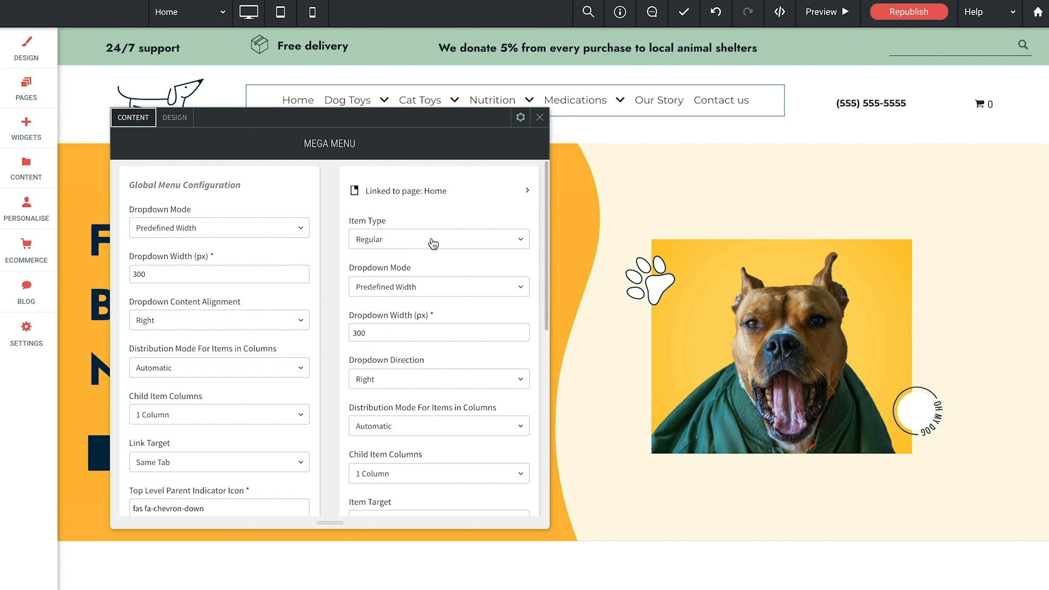
Review the override's item types alongside the header's Nutrition and Medications dropdowns, and close the Mega Menu settings.
{"action": "left_click", "coordinate": [458, 239]}
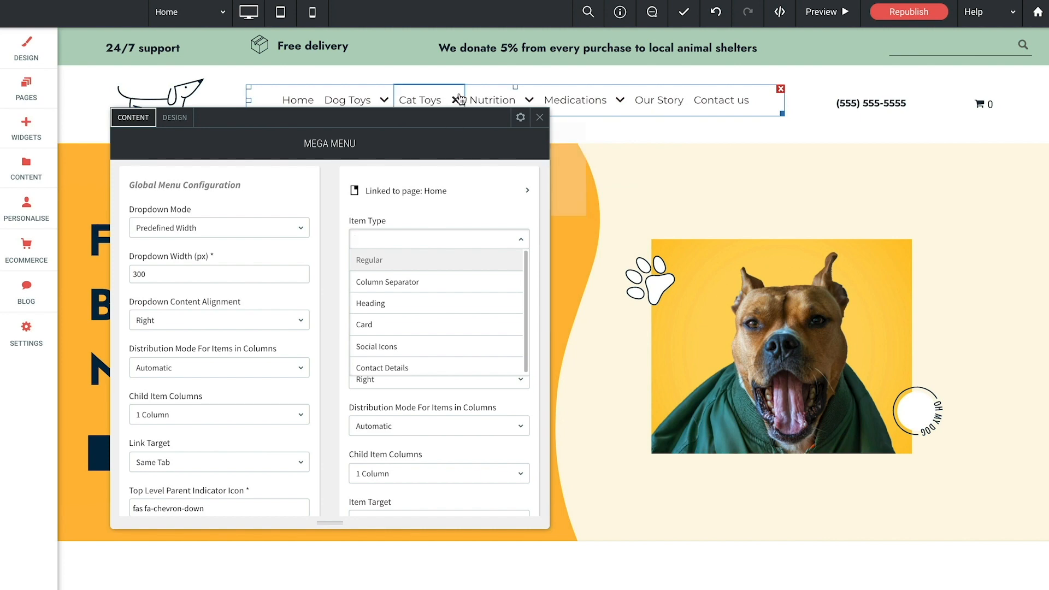
{"action": "left_click_drag", "start_coordinate": [431, 137], "coordinate": [399, 177]}
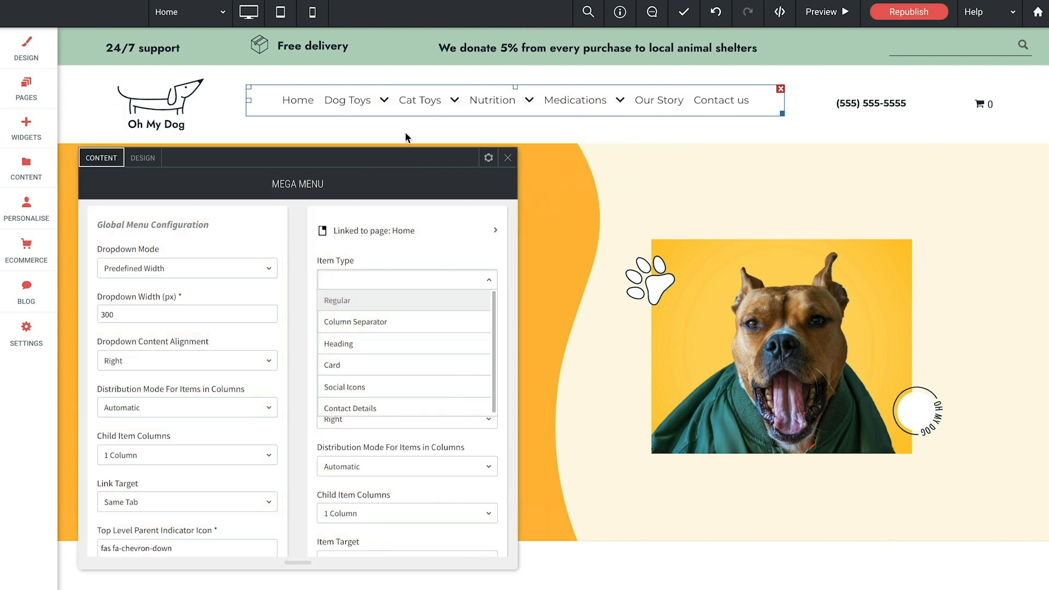
{"action": "mouse_move", "coordinate": [384, 107]}
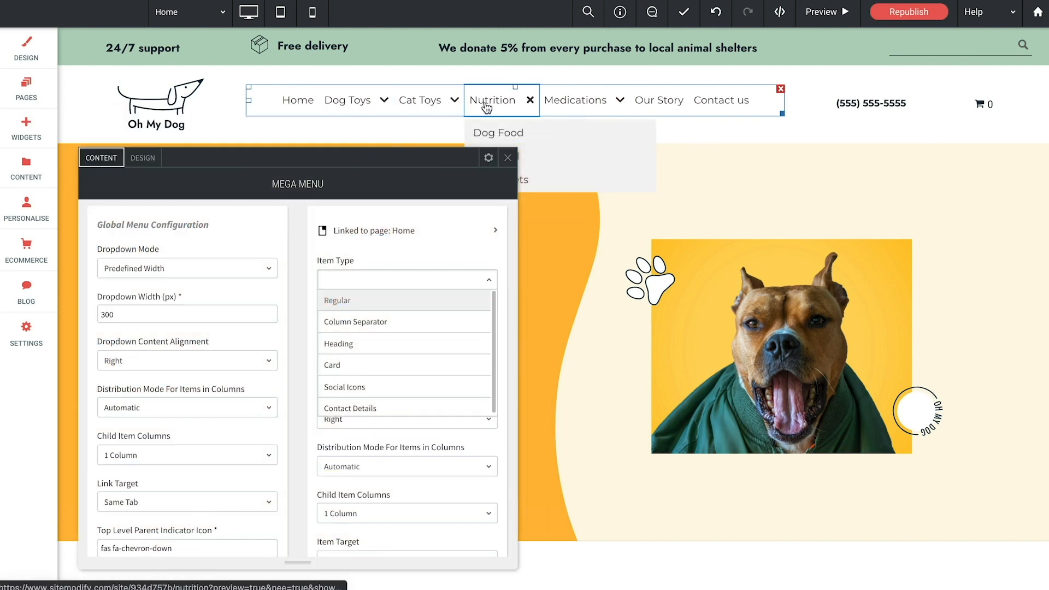
{"action": "mouse_move", "coordinate": [562, 106]}
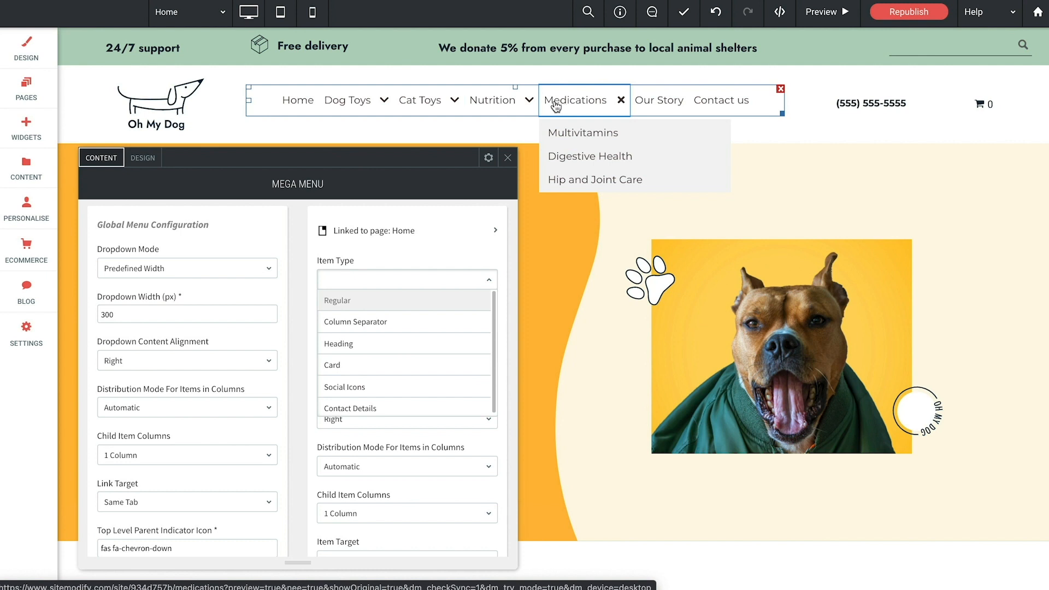
{"action": "mouse_move", "coordinate": [427, 108]}
{"action": "left_click", "coordinate": [304, 248]}
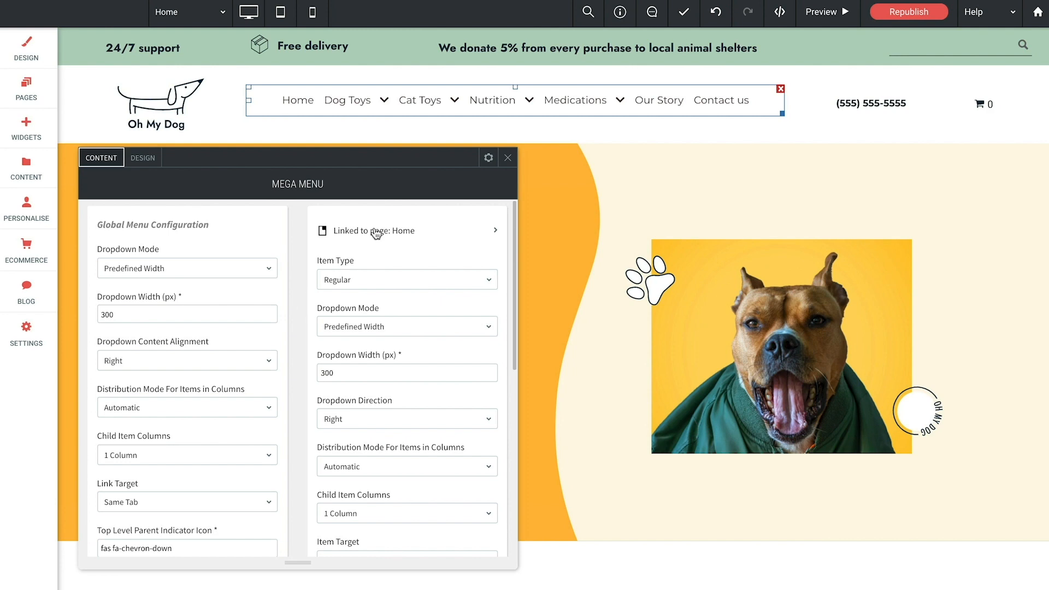
{"action": "left_click", "coordinate": [508, 158]}
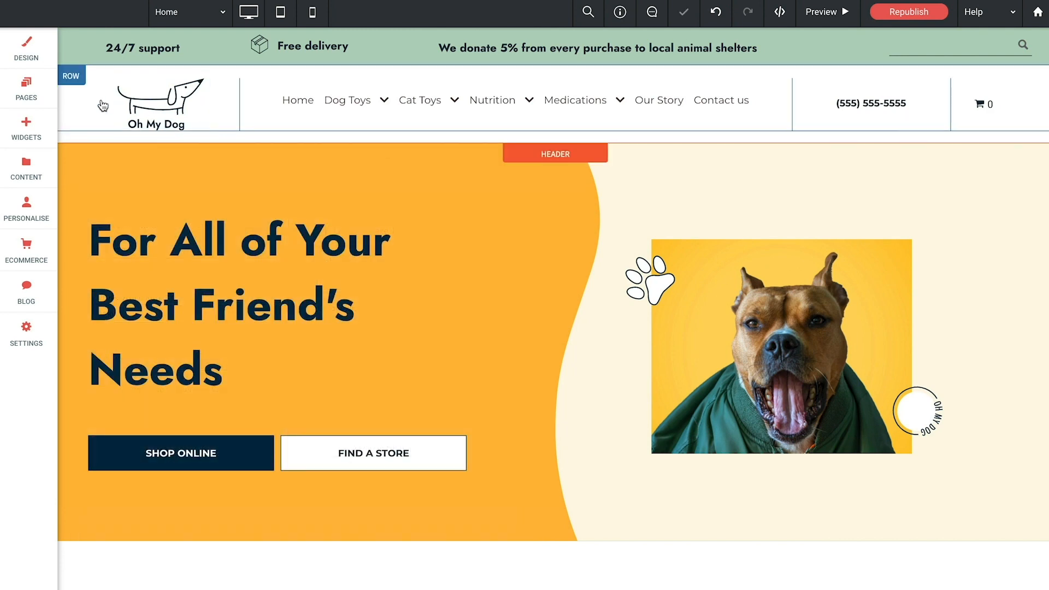
Add a new blank page named Products and place it directly below Home in the page list.
{"action": "left_click", "coordinate": [26, 89]}
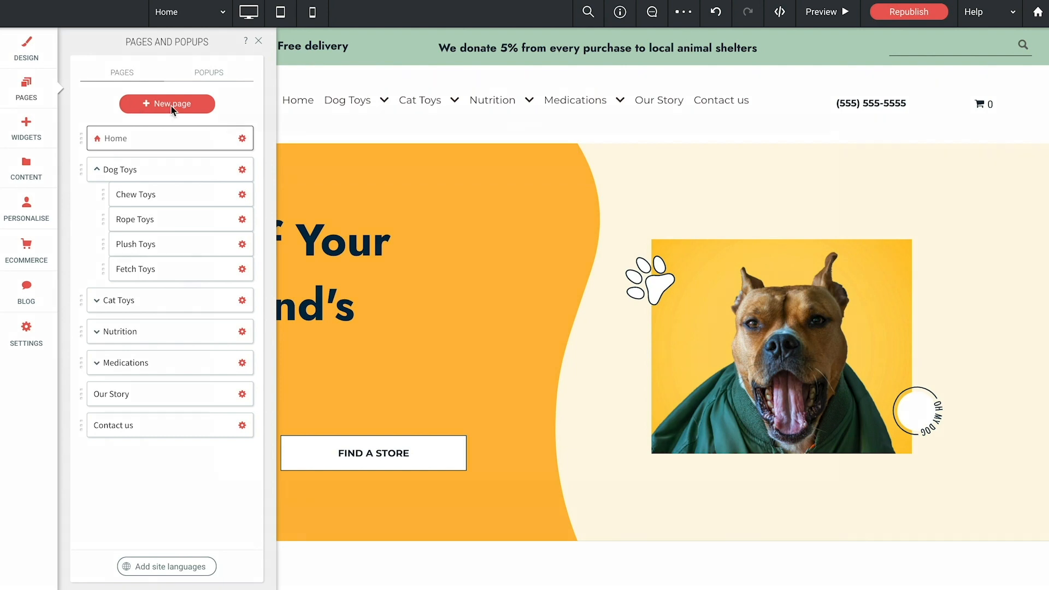
{"action": "left_click", "coordinate": [171, 104]}
{"action": "left_click", "coordinate": [276, 227]}
{"action": "triple_click", "coordinate": [277, 227]}
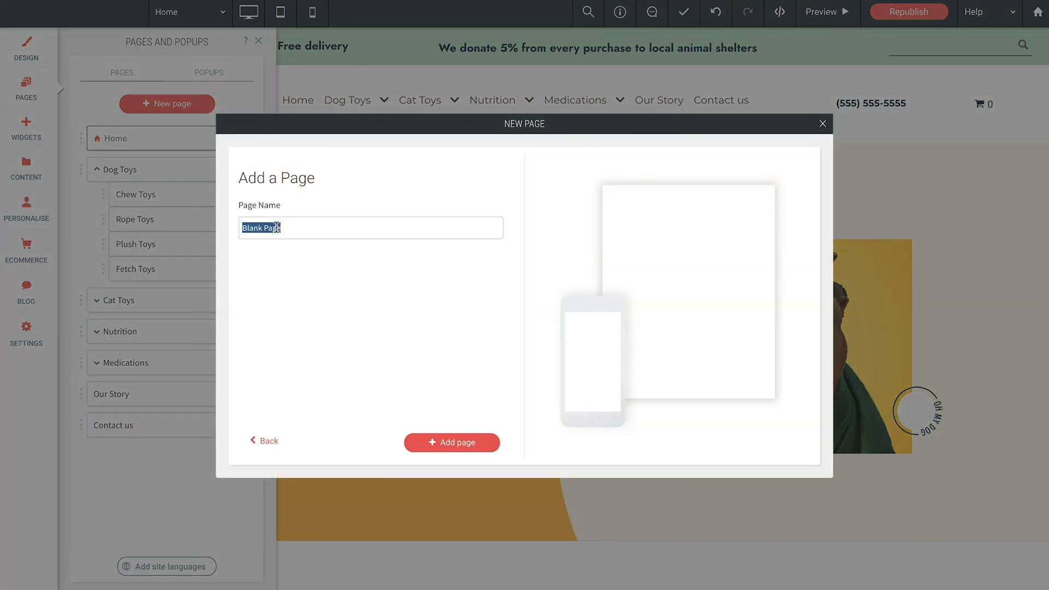
{"action": "type", "text": "Products"}
{"action": "left_click", "coordinate": [448, 442]}
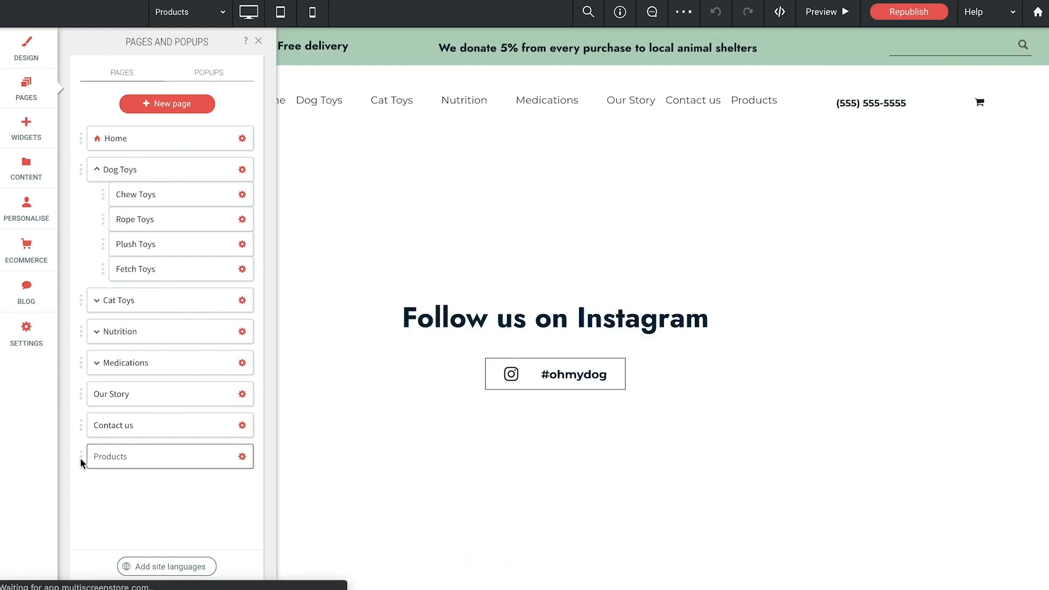
{"action": "left_click_drag", "start_coordinate": [80, 457], "coordinate": [82, 164]}
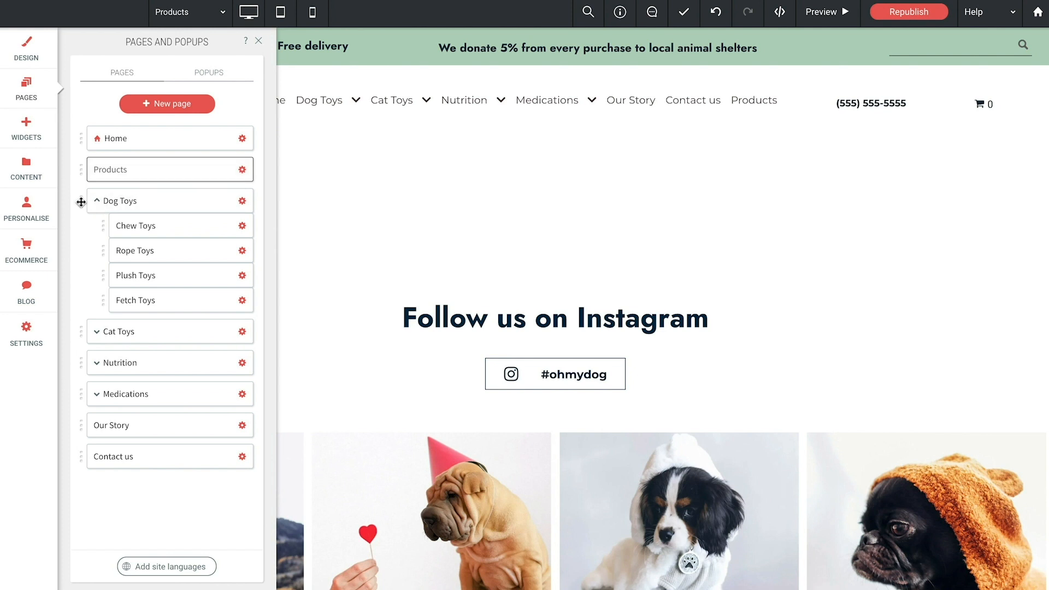
Nest the Dog Toys, Cat Toys, Nutrition and Medications pages as subpages under Products.
{"action": "left_click_drag", "start_coordinate": [81, 202], "coordinate": [117, 192]}
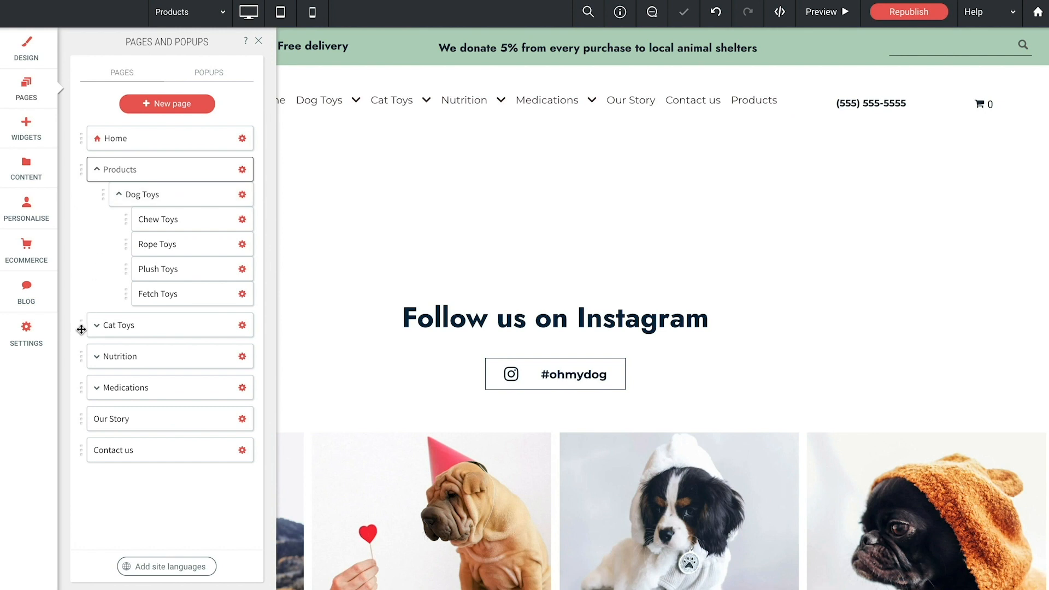
{"action": "left_click_drag", "start_coordinate": [81, 329], "coordinate": [105, 325]}
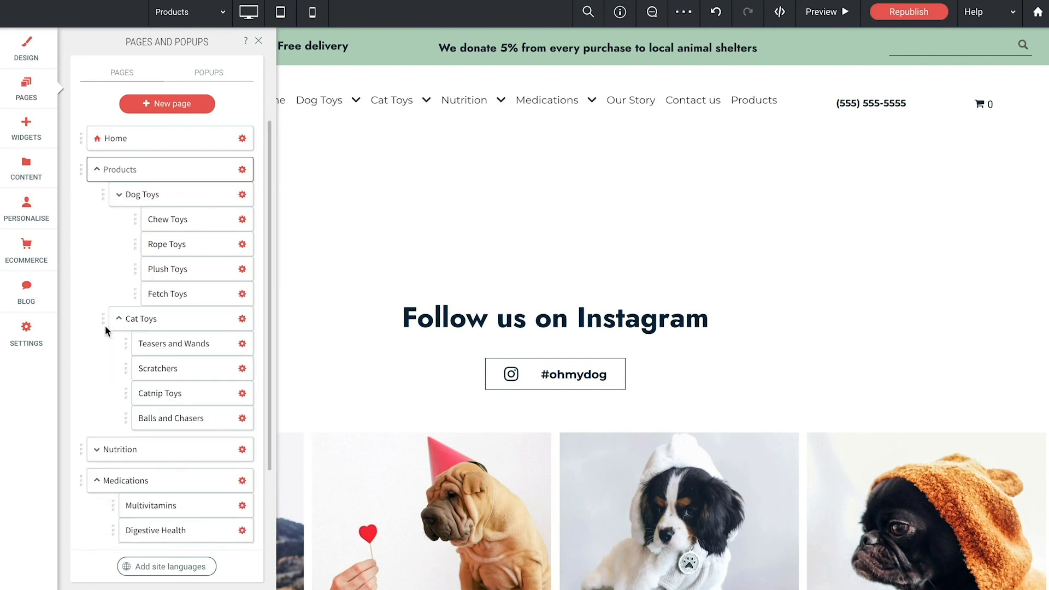
{"action": "scroll", "coordinate": [105, 326], "scroll_direction": "down", "scroll_amount": 2}
{"action": "left_click_drag", "start_coordinate": [82, 366], "coordinate": [116, 392]}
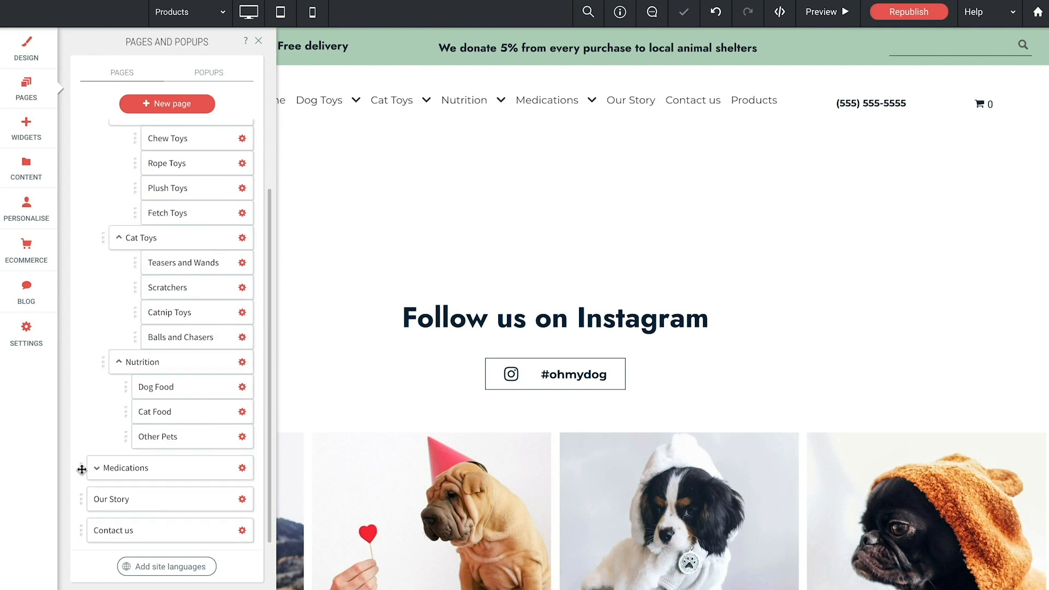
{"action": "mouse_move", "coordinate": [82, 469]}
{"action": "left_mouse_down"}
{"action": "mouse_move", "coordinate": [84, 457]}
{"action": "mouse_move", "coordinate": [131, 437]}
{"action": "left_mouse_up"}
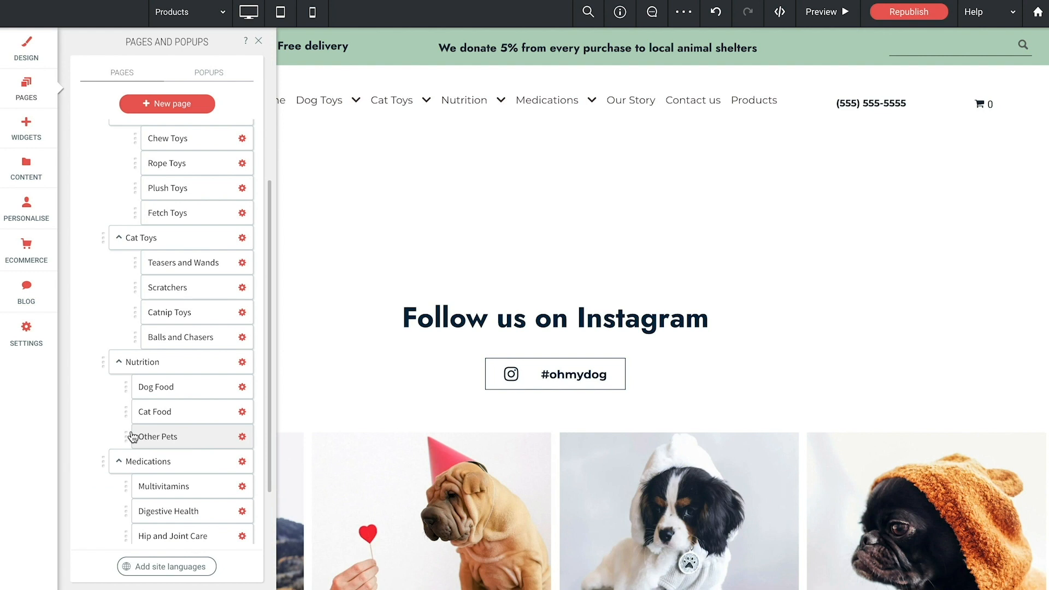
Collapse the Dog Toys, Cat Toys, Nutrition and Medications groups in the page list and close the list.
{"action": "scroll", "coordinate": [131, 438], "scroll_direction": "up", "scroll_amount": 2}
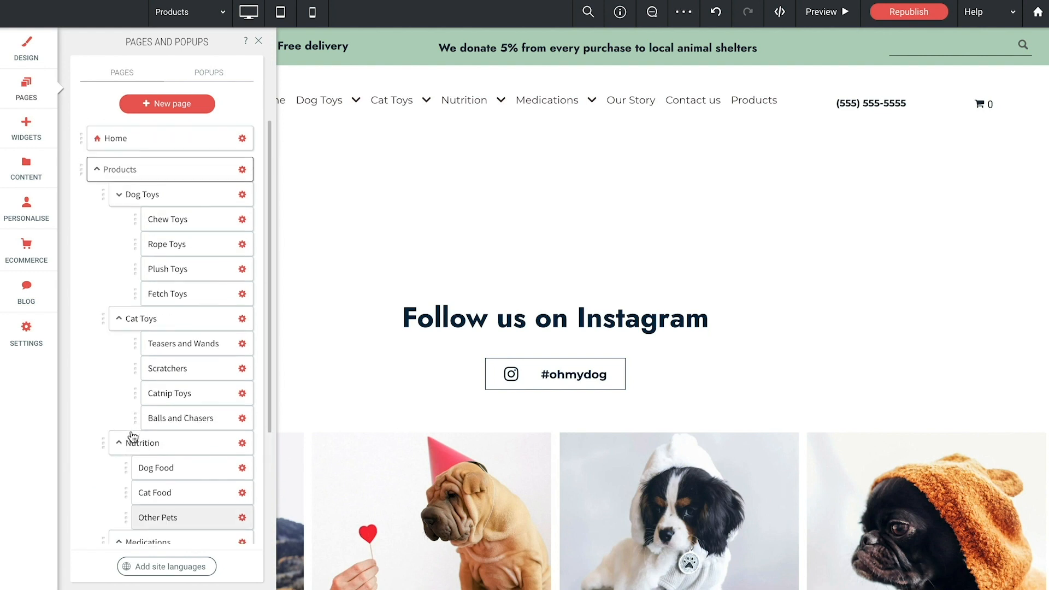
{"action": "left_click", "coordinate": [119, 195]}
{"action": "left_click", "coordinate": [120, 219]}
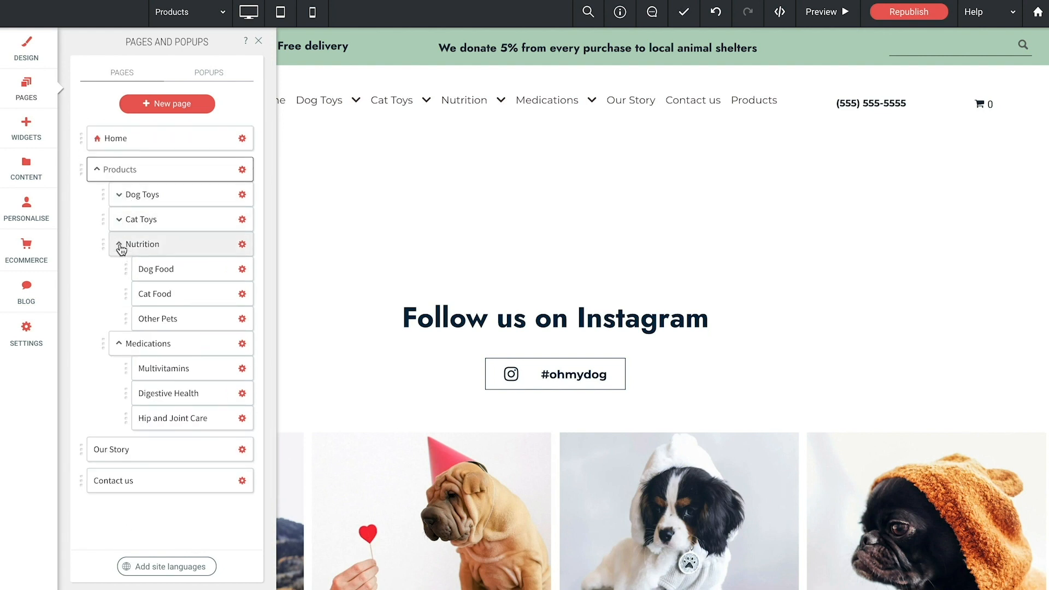
{"action": "left_click", "coordinate": [118, 244]}
{"action": "left_click", "coordinate": [119, 269]}
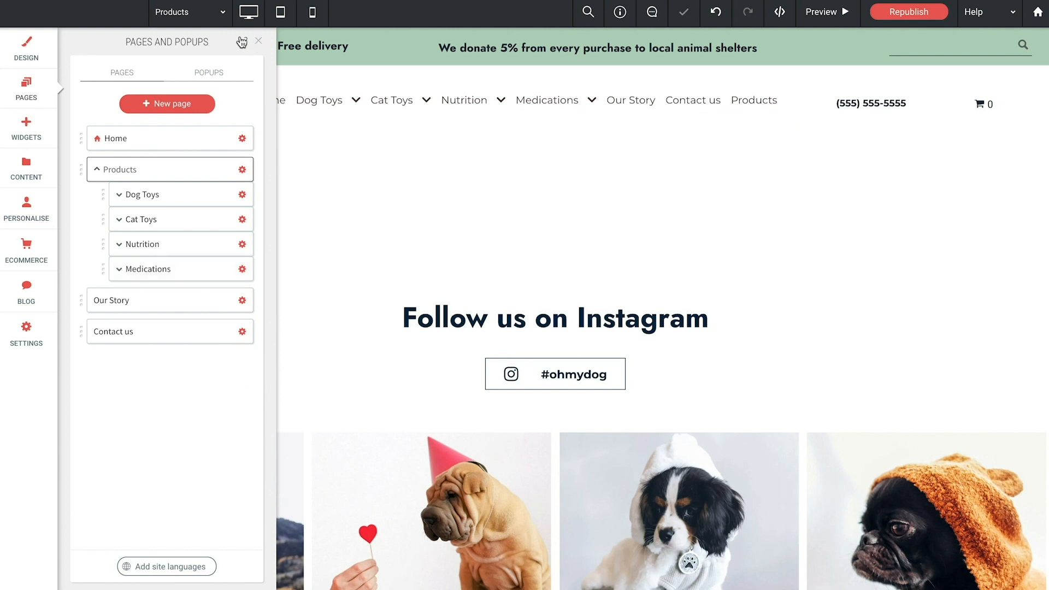
{"action": "left_click", "coordinate": [258, 41]}
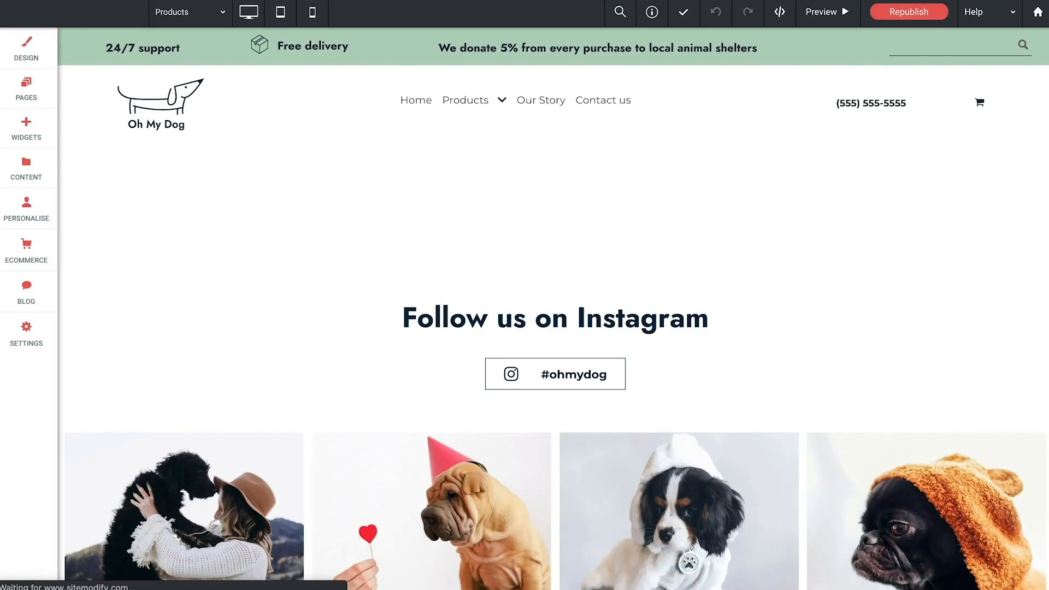
Examine the header's Products dropdown and its nested Dog Toys, Cat Toys, Nutrition and Medications submenus in the Mega Menu.
{"action": "left_click", "coordinate": [504, 101]}
{"action": "left_click", "coordinate": [491, 141]}
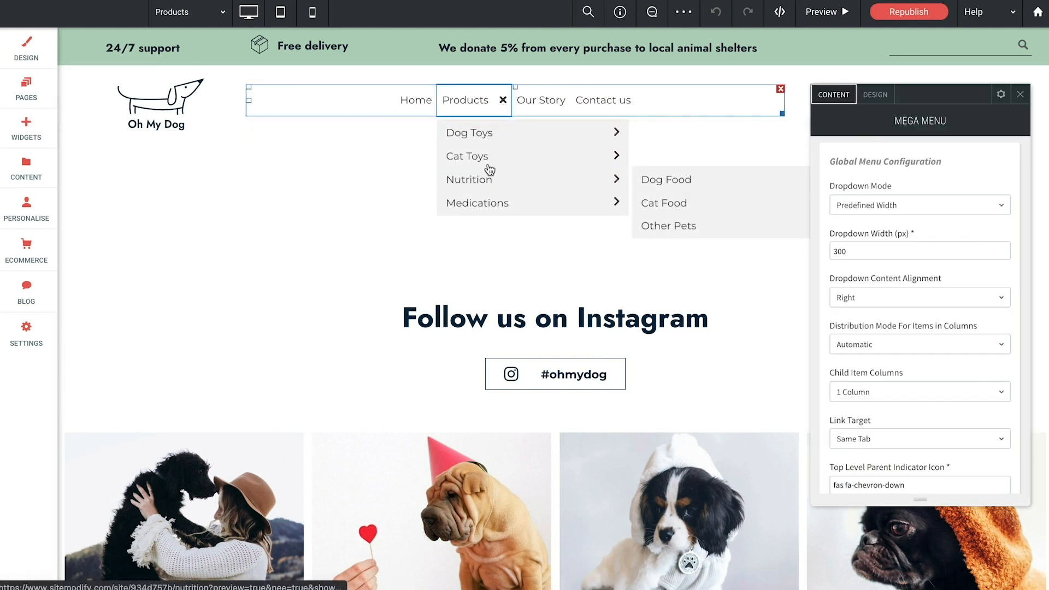
{"action": "left_click", "coordinate": [498, 103]}
{"action": "left_click", "coordinate": [490, 133]}
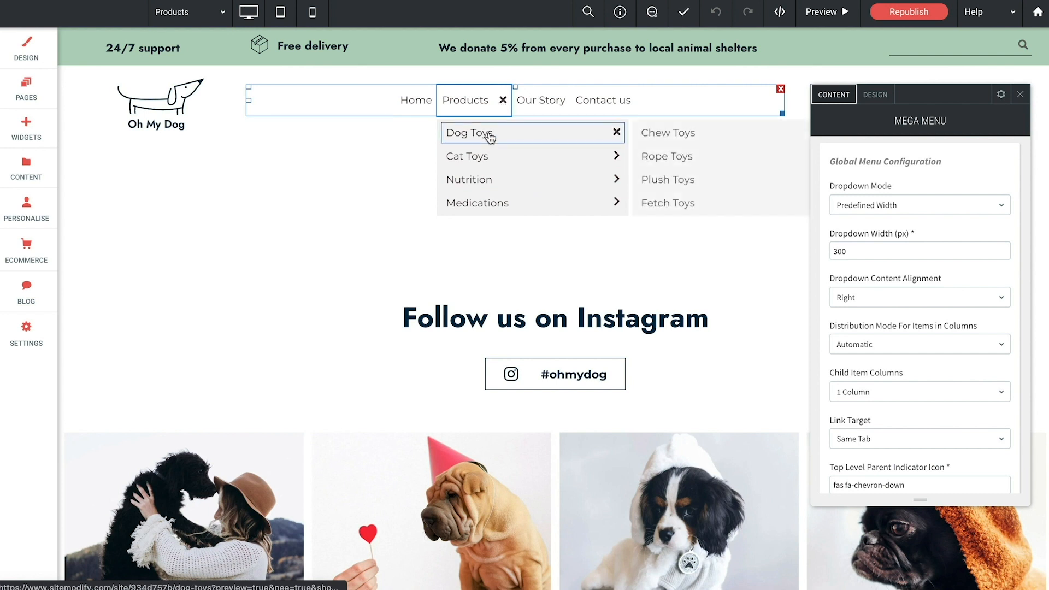
{"action": "left_click", "coordinate": [499, 103]}
{"action": "left_click", "coordinate": [569, 111]}
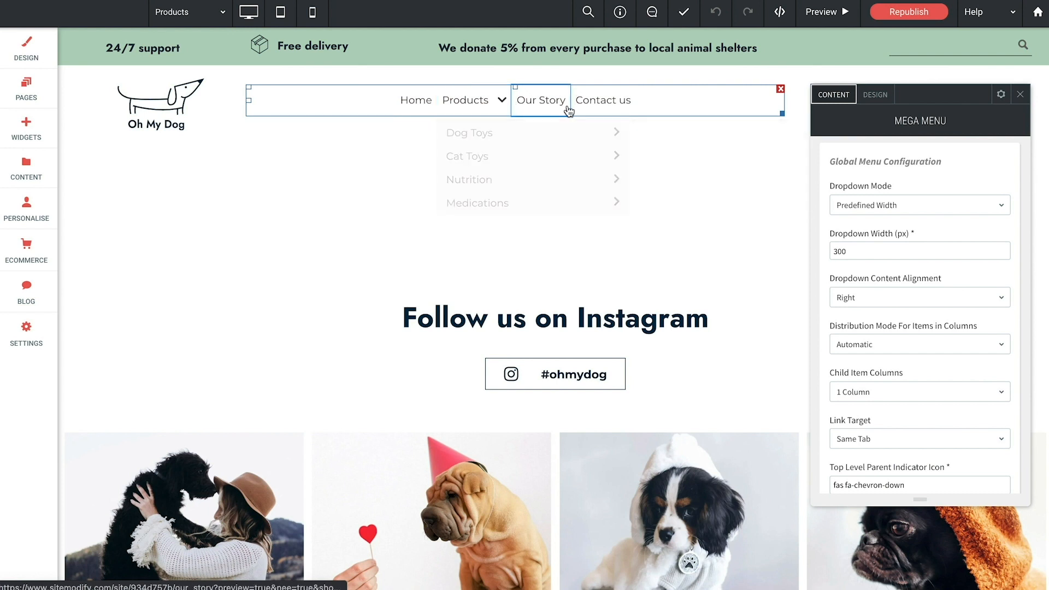
{"action": "left_click", "coordinate": [414, 107]}
{"action": "left_click", "coordinate": [495, 107]}
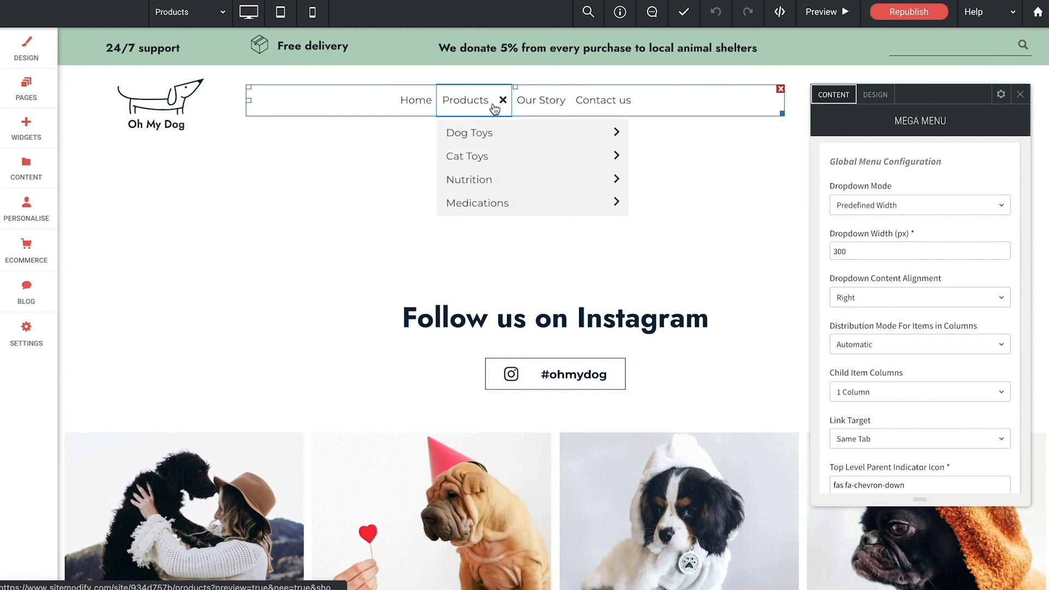
{"action": "left_click", "coordinate": [481, 134]}
{"action": "left_click", "coordinate": [485, 204]}
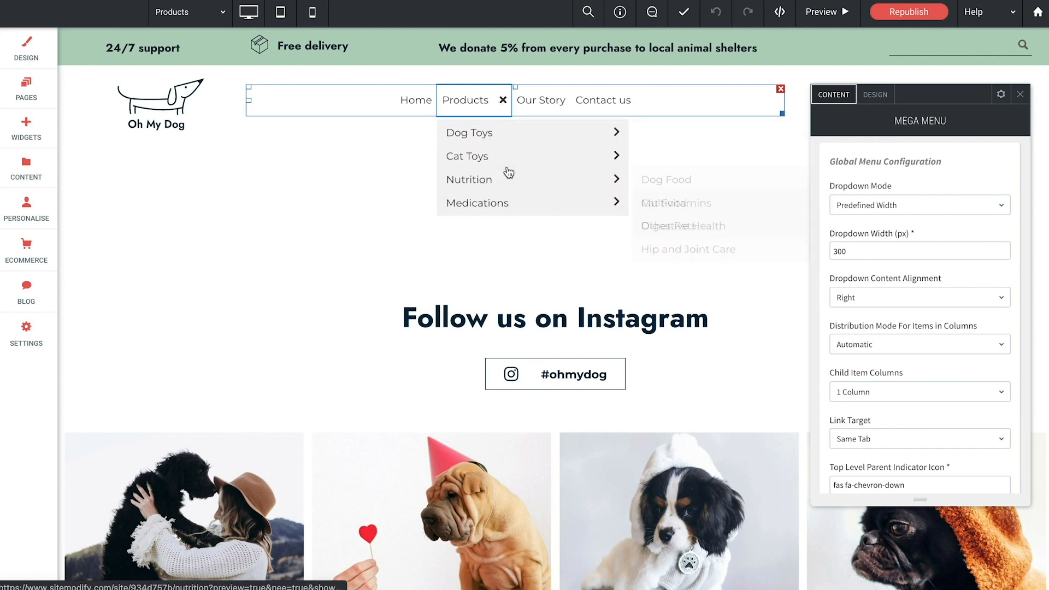
Open the Mega Menu's Regular item override and link it to the existing Products page.
{"action": "left_click_drag", "start_coordinate": [924, 94], "coordinate": [129, 96]}
{"action": "scroll", "coordinate": [219, 351], "scroll_direction": "down", "scroll_amount": 5}
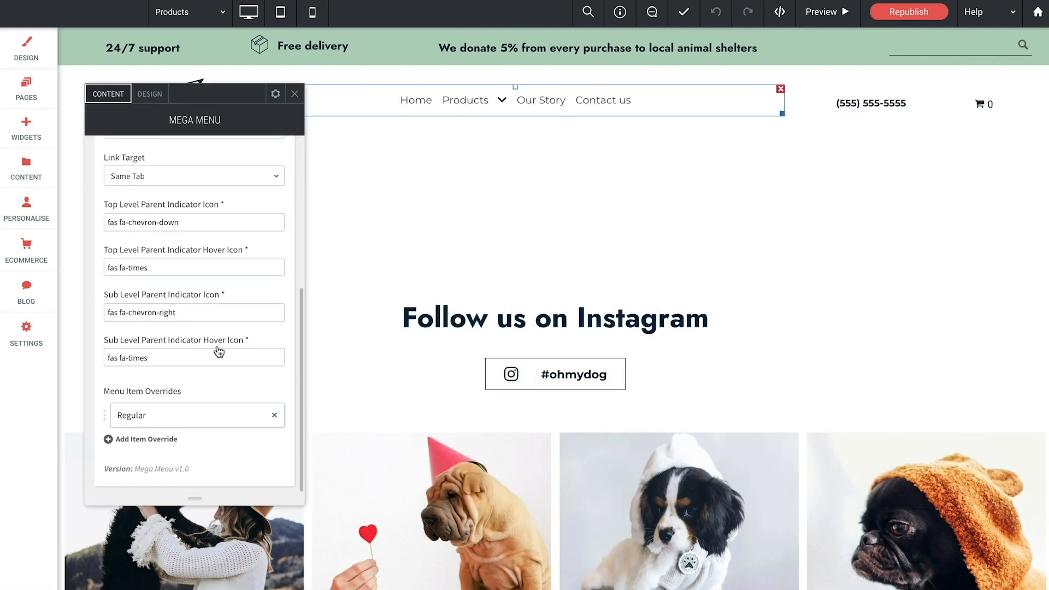
{"action": "left_click", "coordinate": [181, 421]}
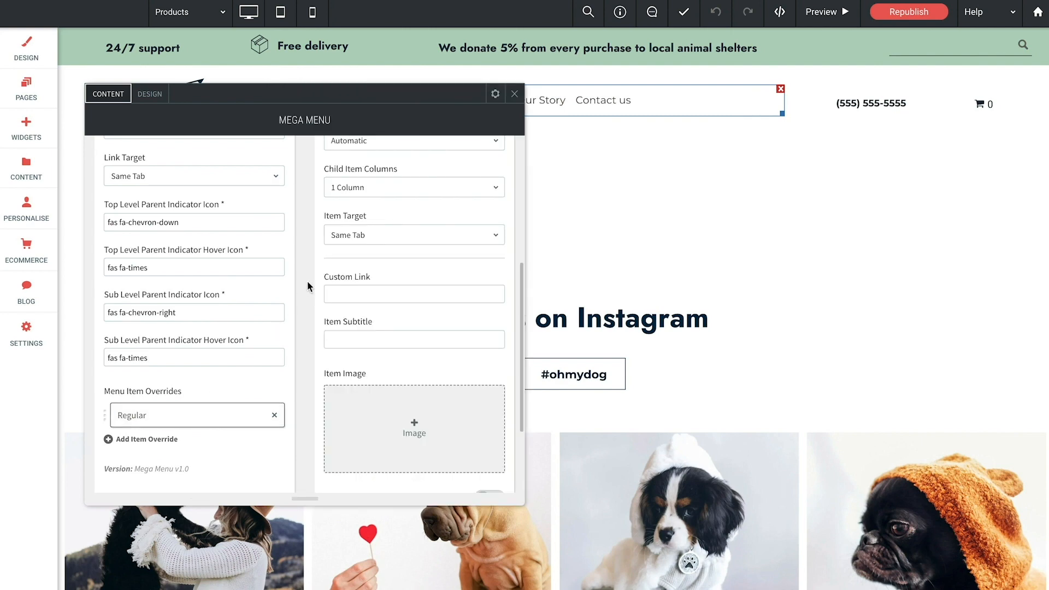
{"action": "scroll", "coordinate": [307, 280], "scroll_direction": "up", "scroll_amount": 5}
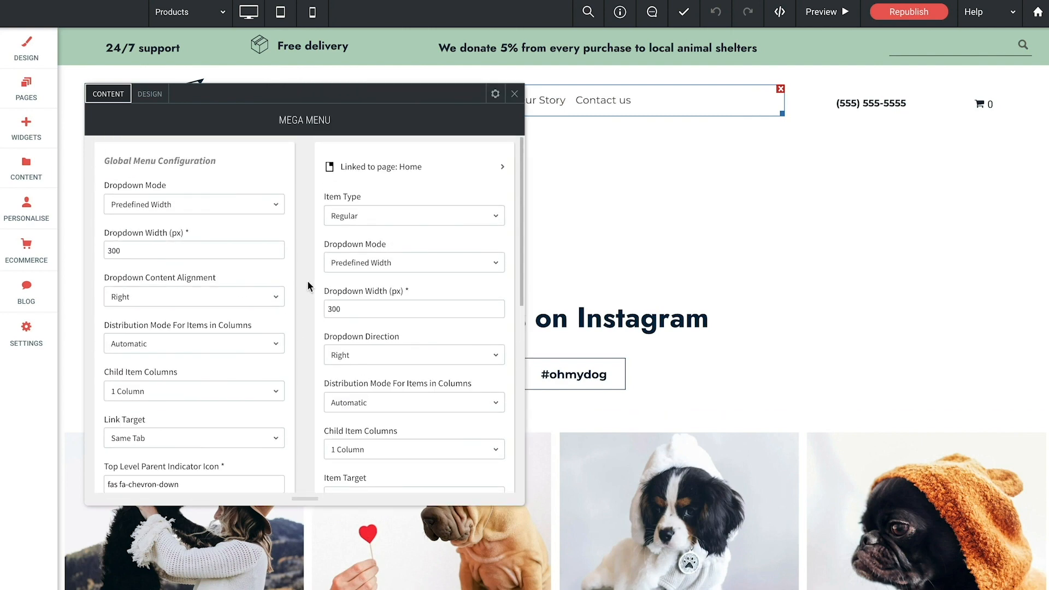
{"action": "left_click_drag", "start_coordinate": [350, 93], "coordinate": [391, 143]}
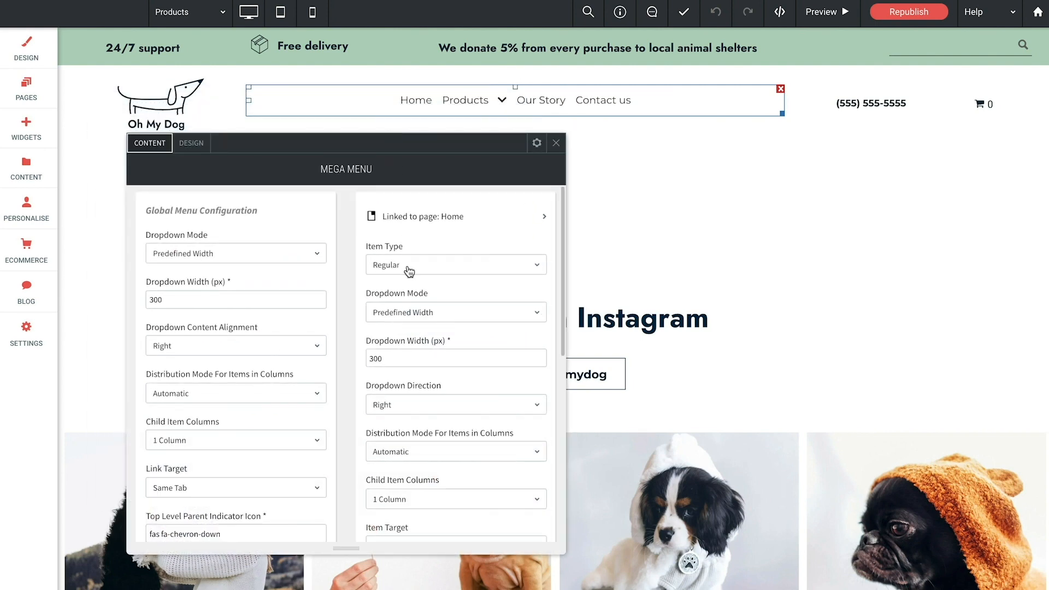
{"action": "left_click", "coordinate": [457, 218]}
{"action": "left_click", "coordinate": [647, 254]}
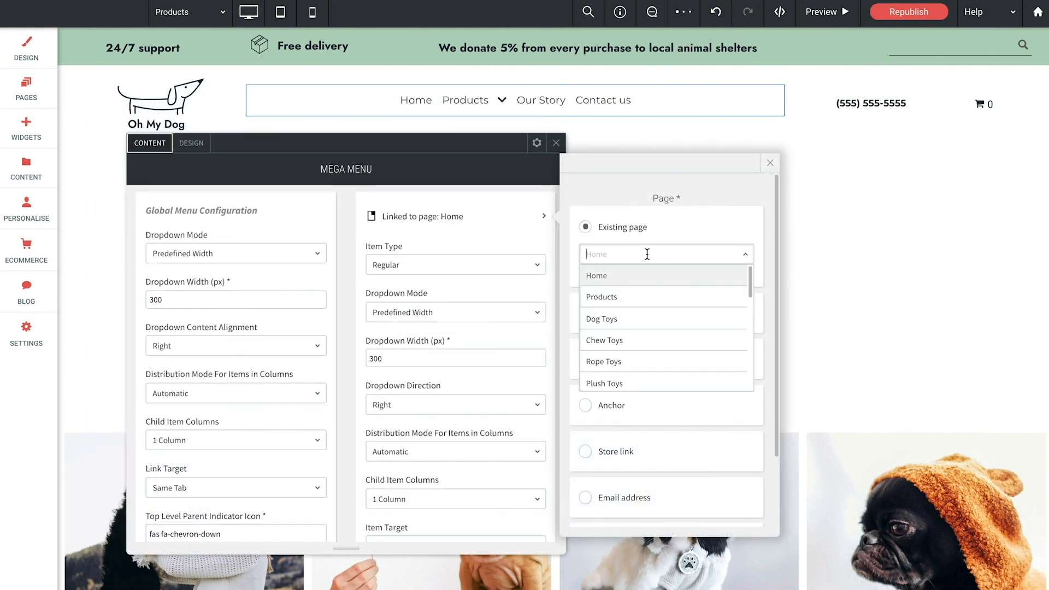
{"action": "left_click", "coordinate": [610, 297]}
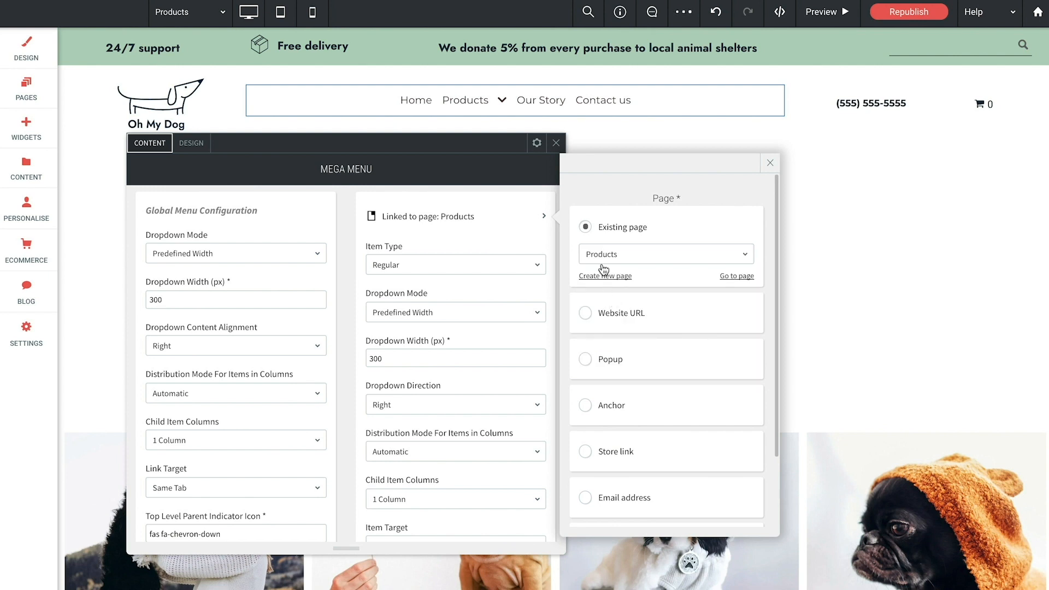
{"action": "left_click", "coordinate": [771, 162]}
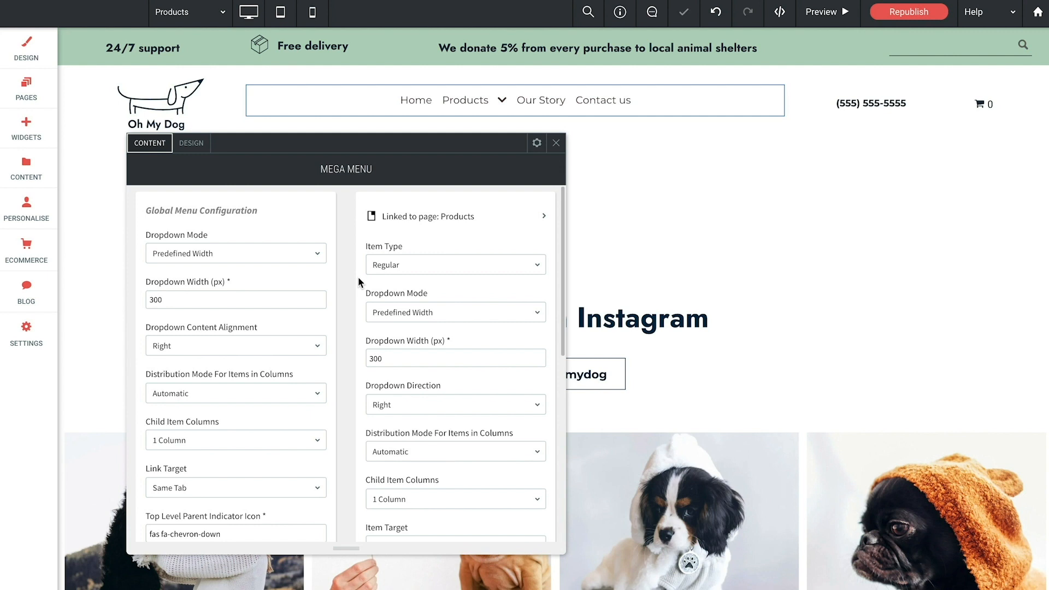
Set the Products override's dropdown width to 900 px and child item columns to 4 Columns, and close the Mega Menu settings.
{"action": "scroll", "coordinate": [359, 276], "scroll_direction": "down", "scroll_amount": 5}
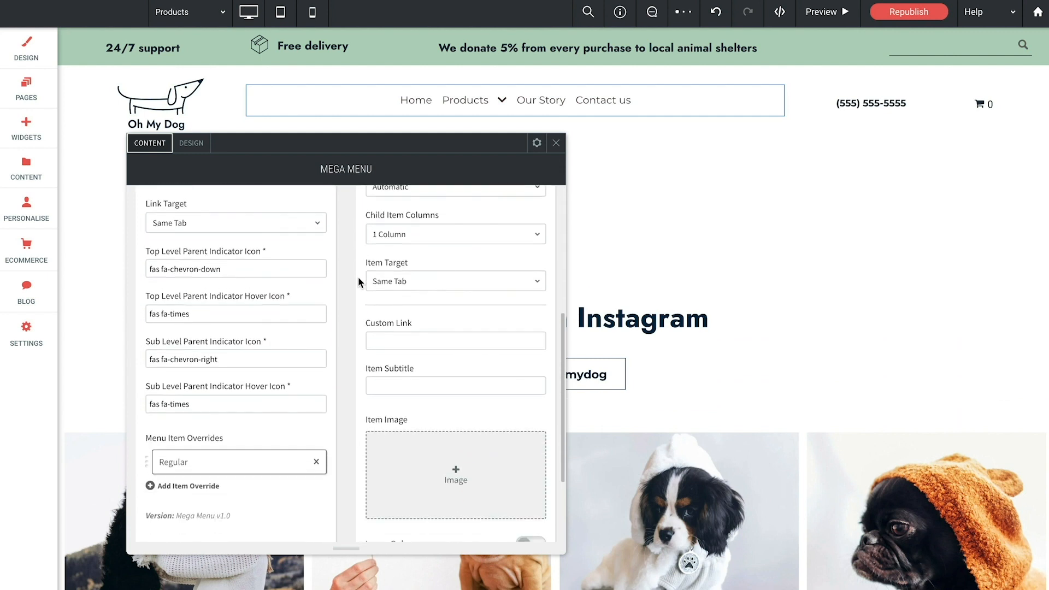
{"action": "scroll", "coordinate": [358, 276], "scroll_direction": "up", "scroll_amount": 5}
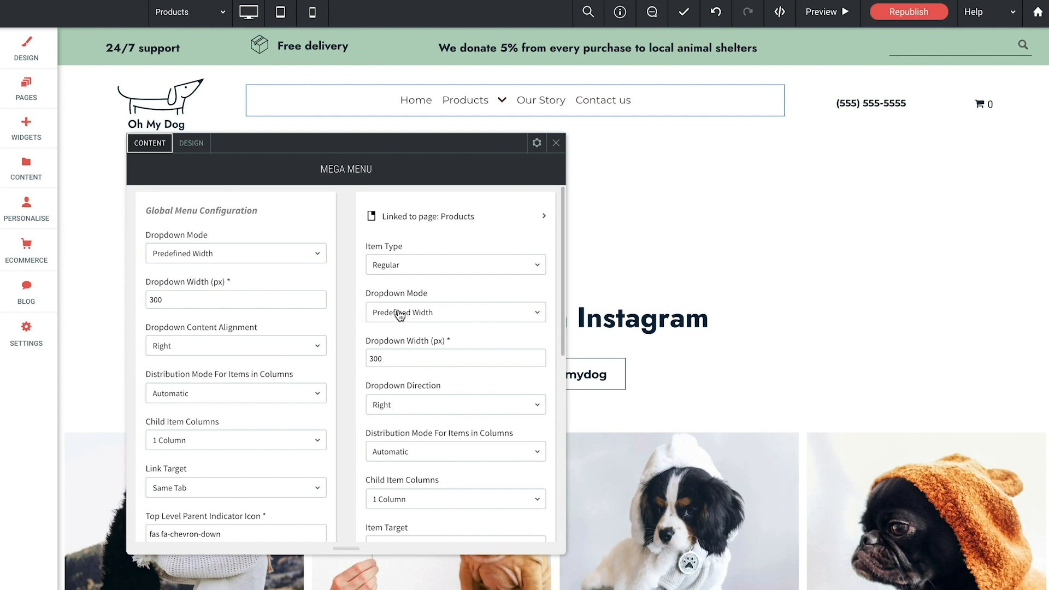
{"action": "scroll", "coordinate": [355, 316], "scroll_direction": "down", "scroll_amount": 1}
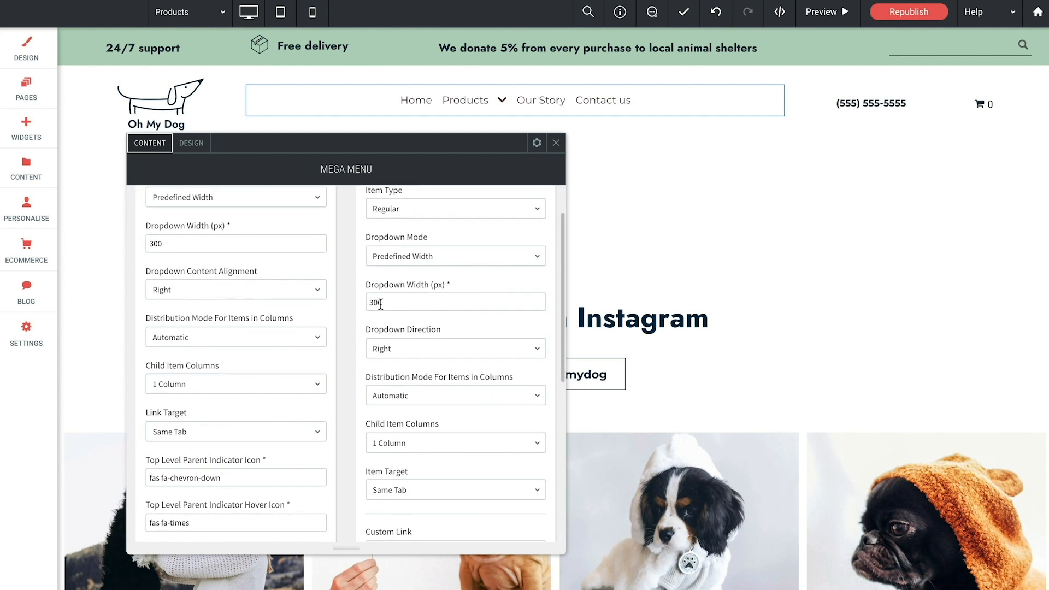
{"action": "type", "text": "900"}
{"action": "scroll", "coordinate": [399, 377], "scroll_direction": "down", "scroll_amount": 1}
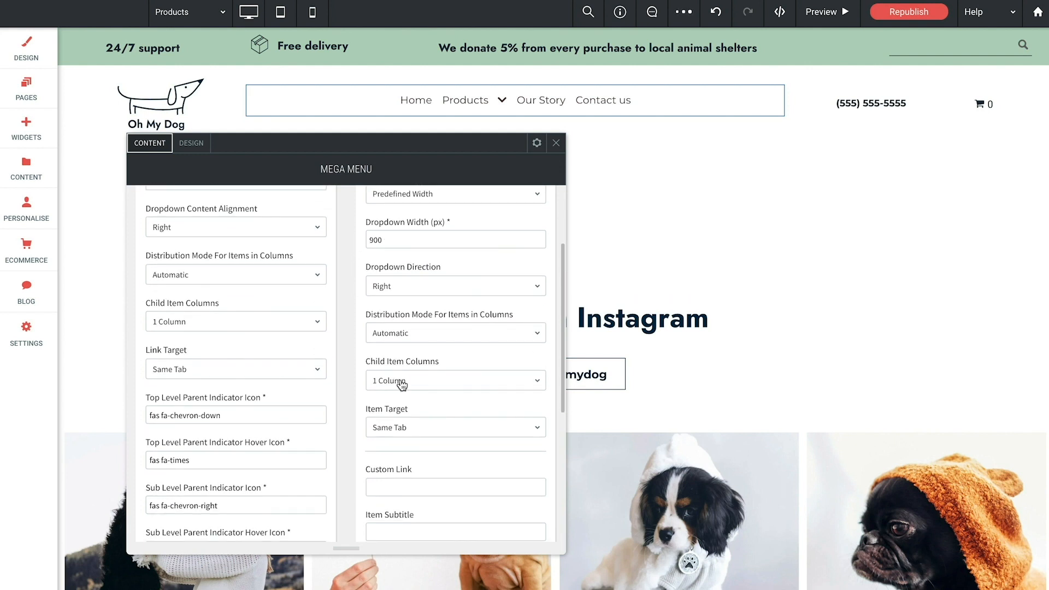
{"action": "left_click", "coordinate": [402, 384]}
{"action": "left_click", "coordinate": [391, 464]}
{"action": "scroll", "coordinate": [341, 383], "scroll_direction": "down", "scroll_amount": 3}
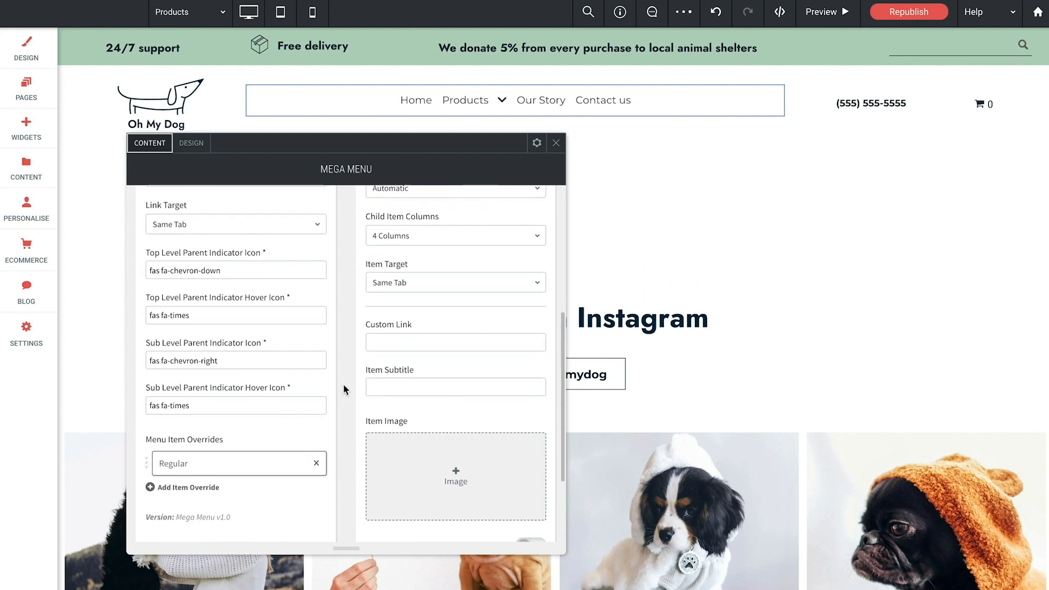
{"action": "scroll", "coordinate": [343, 384], "scroll_direction": "down", "scroll_amount": 2}
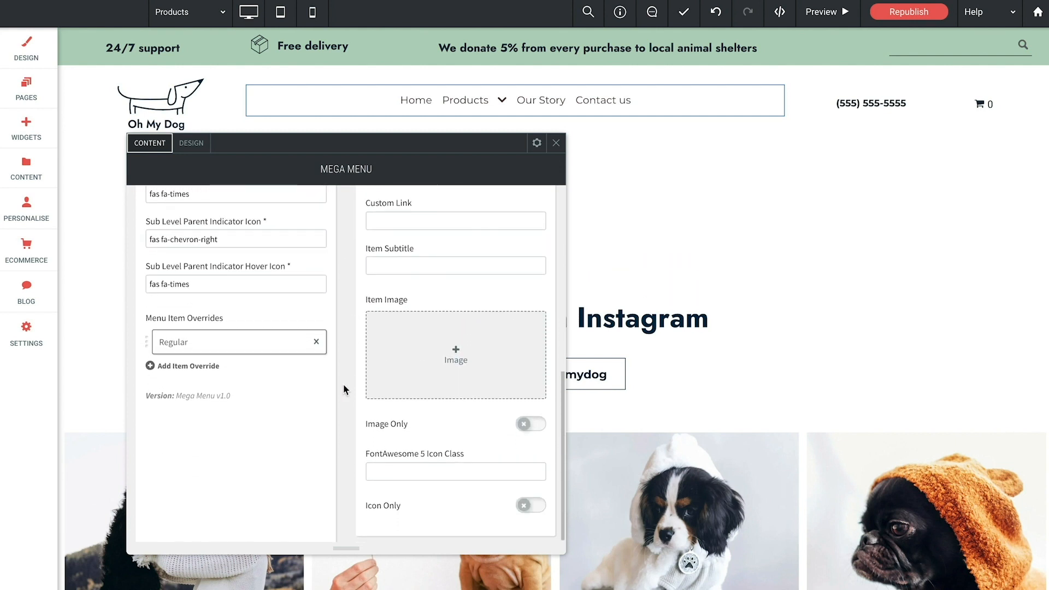
{"action": "scroll", "coordinate": [343, 385], "scroll_direction": "up", "scroll_amount": 5}
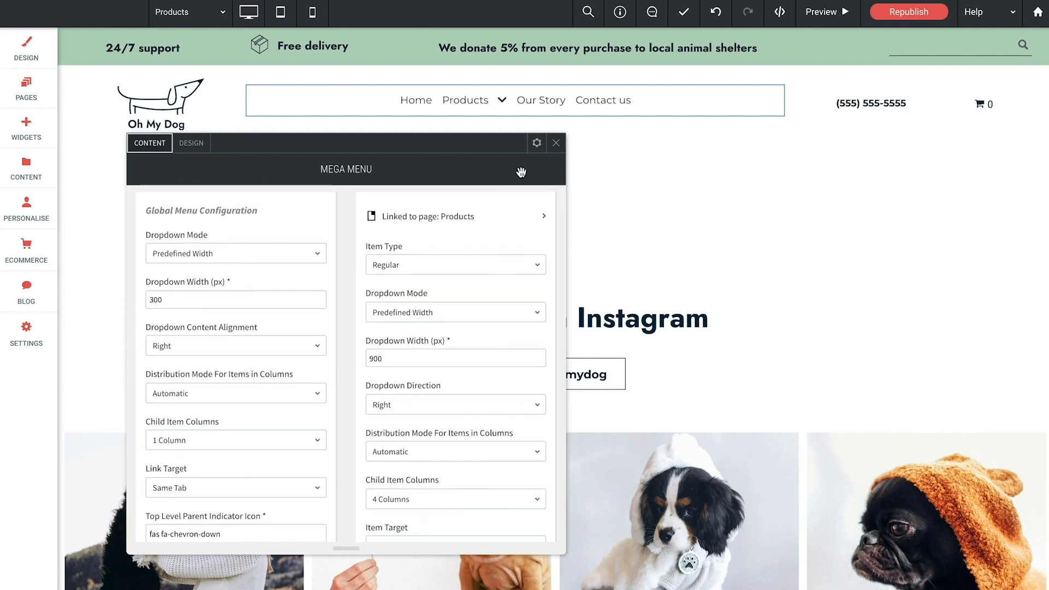
{"action": "left_click", "coordinate": [556, 143]}
Preview the site, examine how the Products dropdown's four categories and their submenus are laid out, and return to the editor.
{"action": "left_click", "coordinate": [834, 13]}
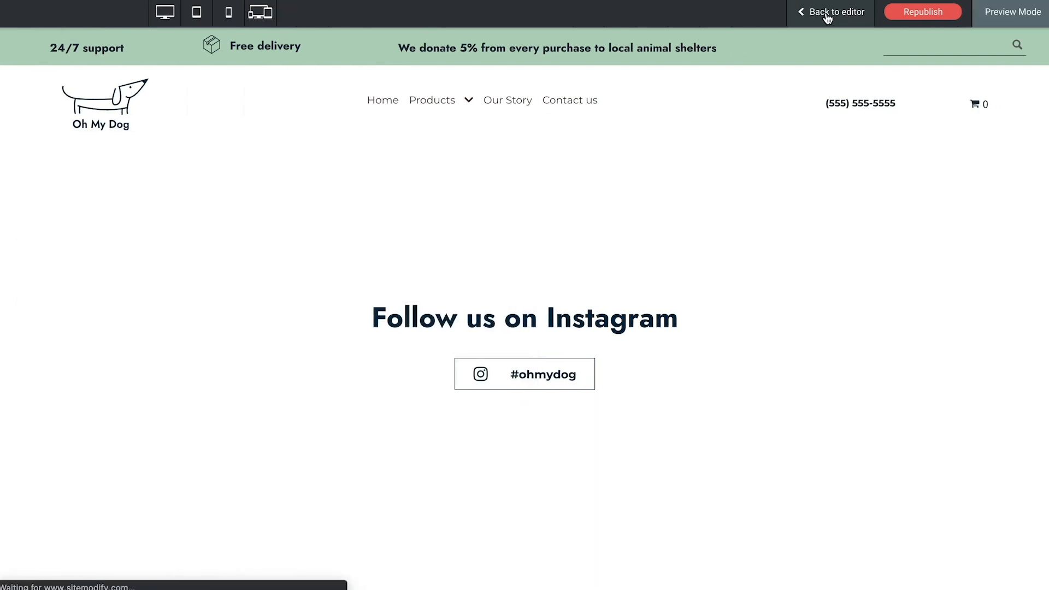
{"action": "left_click", "coordinate": [465, 103]}
{"action": "left_click", "coordinate": [461, 138]}
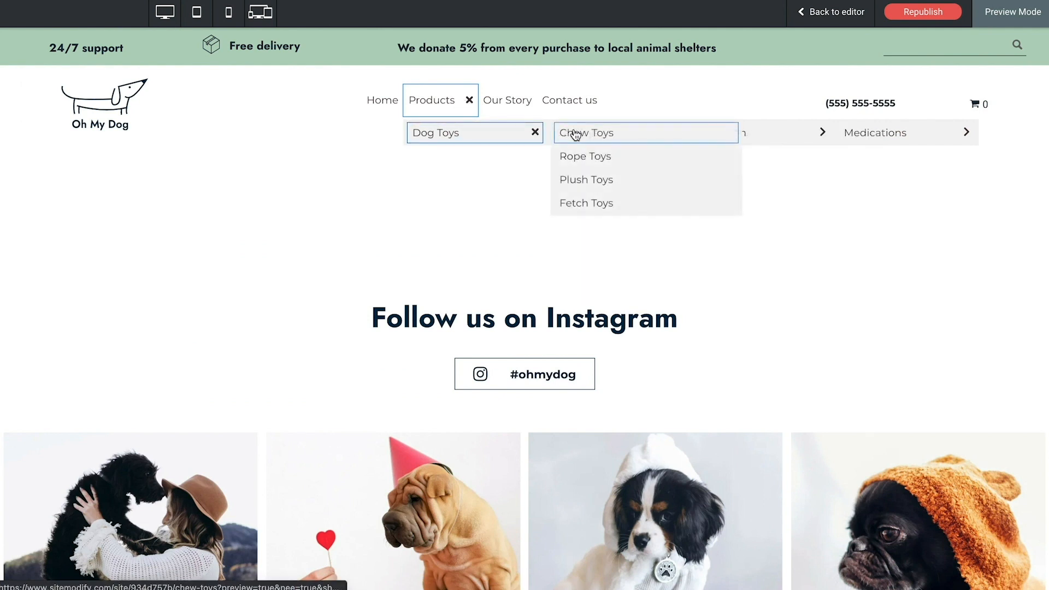
{"action": "left_click", "coordinate": [766, 134]}
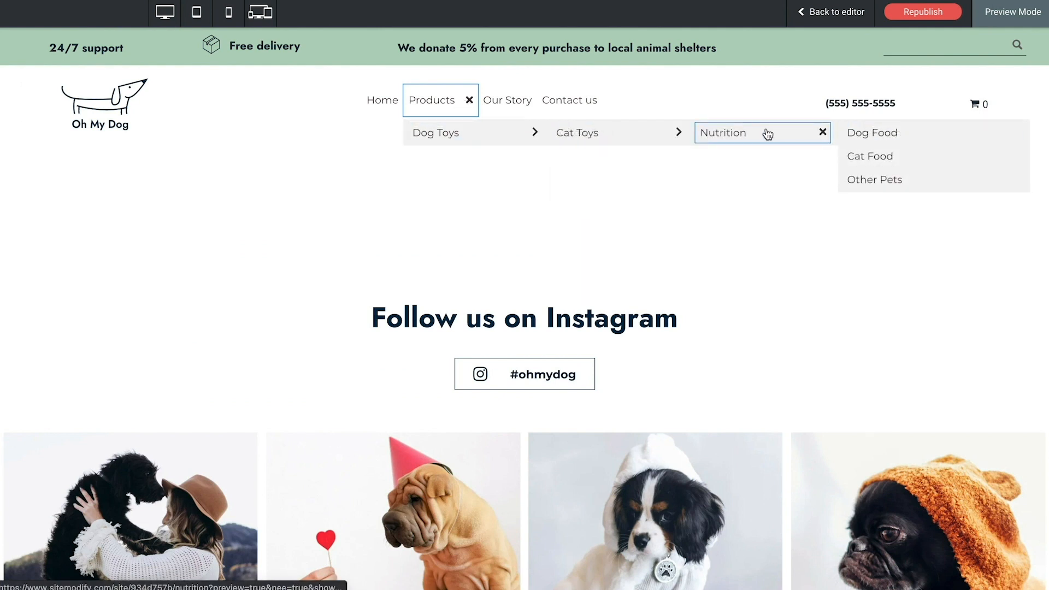
{"action": "left_click", "coordinate": [609, 133]}
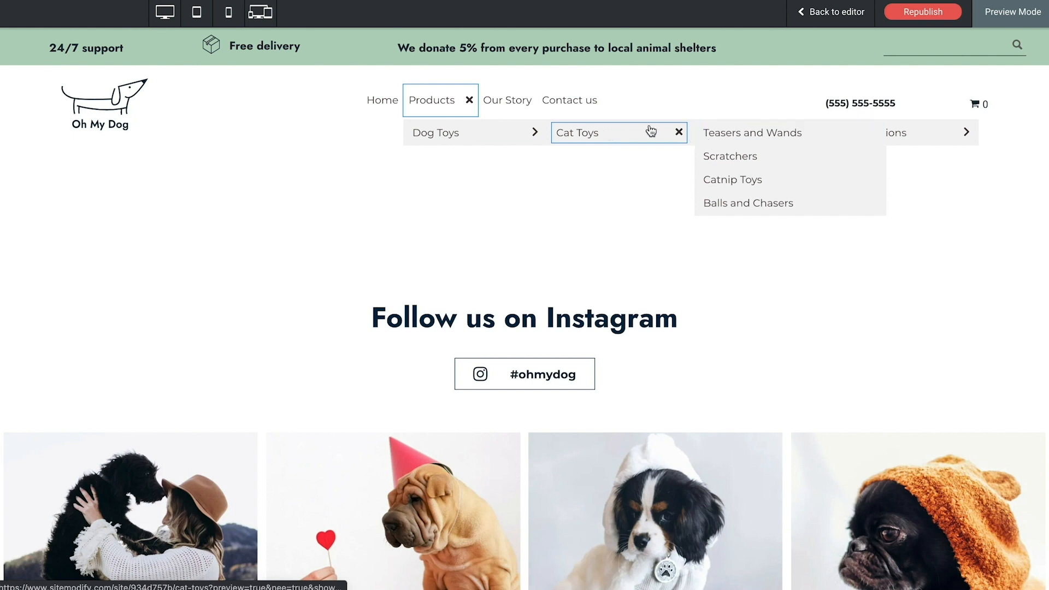
{"action": "left_click", "coordinate": [507, 138]}
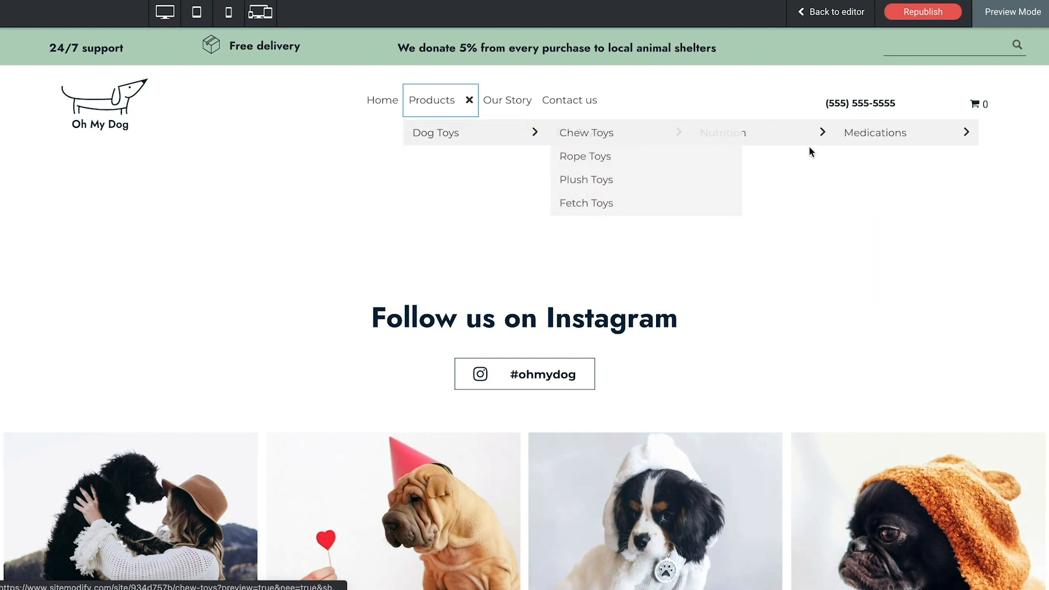
{"action": "left_click", "coordinate": [855, 135]}
{"action": "left_click", "coordinate": [781, 138]}
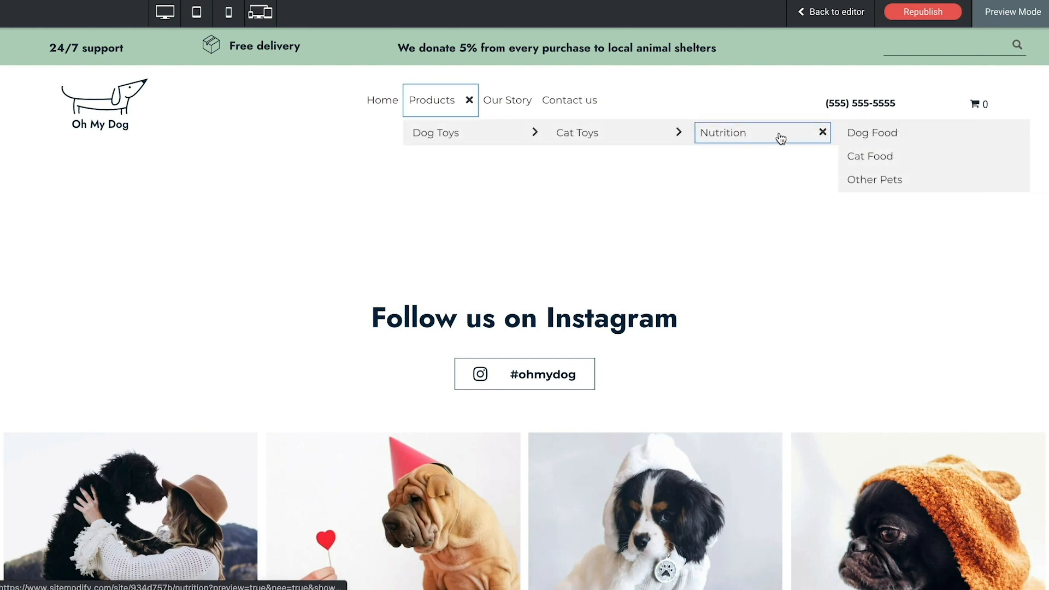
{"action": "left_click", "coordinate": [633, 133]}
{"action": "left_click", "coordinate": [462, 136]}
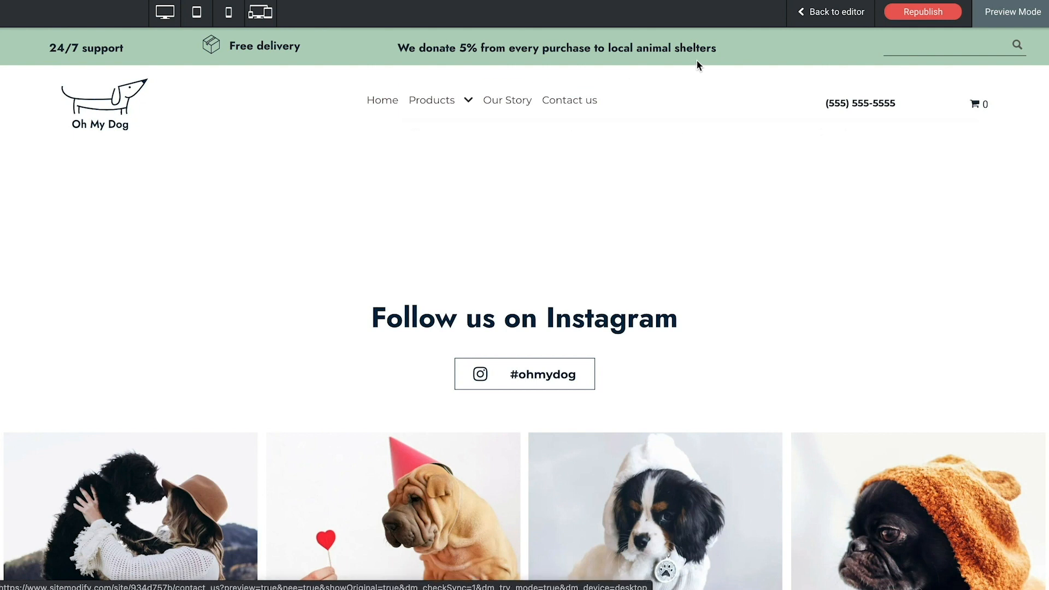
{"action": "left_click", "coordinate": [820, 11]}
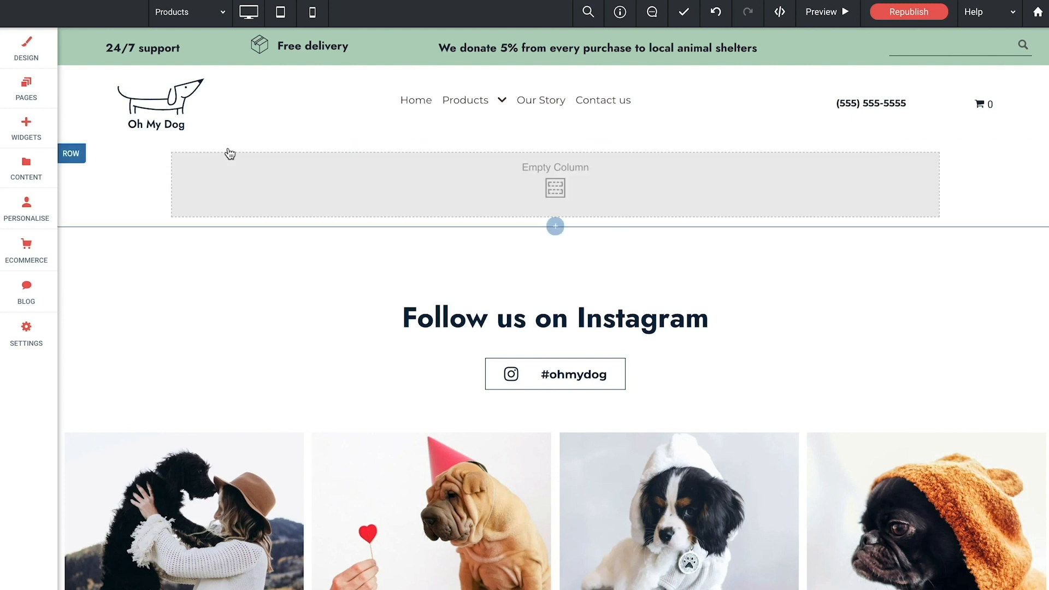
In the page list, move the Dog Toys and Cat Toys subpages out one level, directly under Products and below their own category.
{"action": "left_click", "coordinate": [26, 88]}
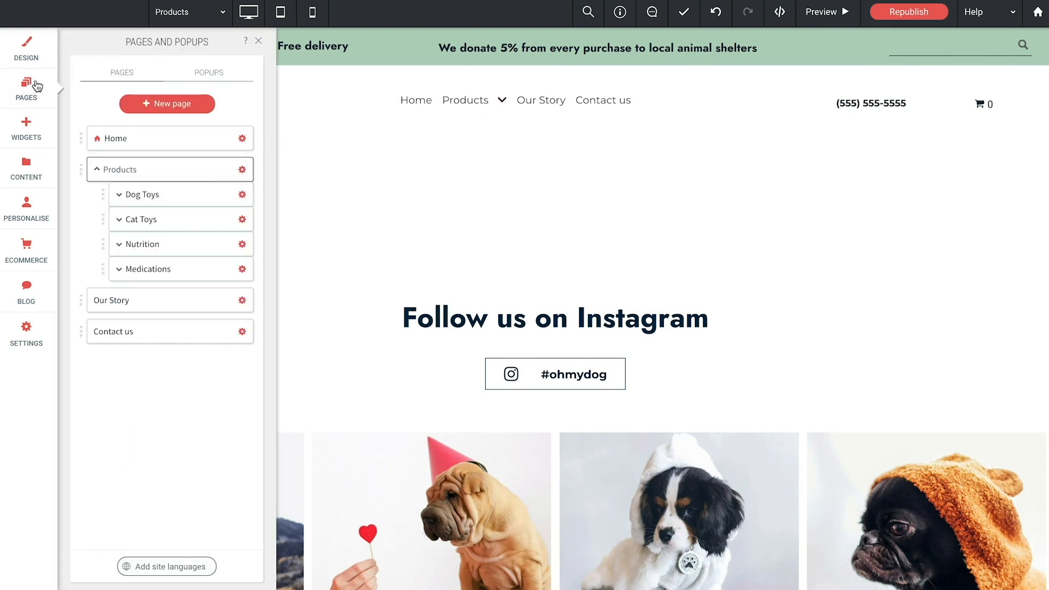
{"action": "left_click", "coordinate": [122, 200]}
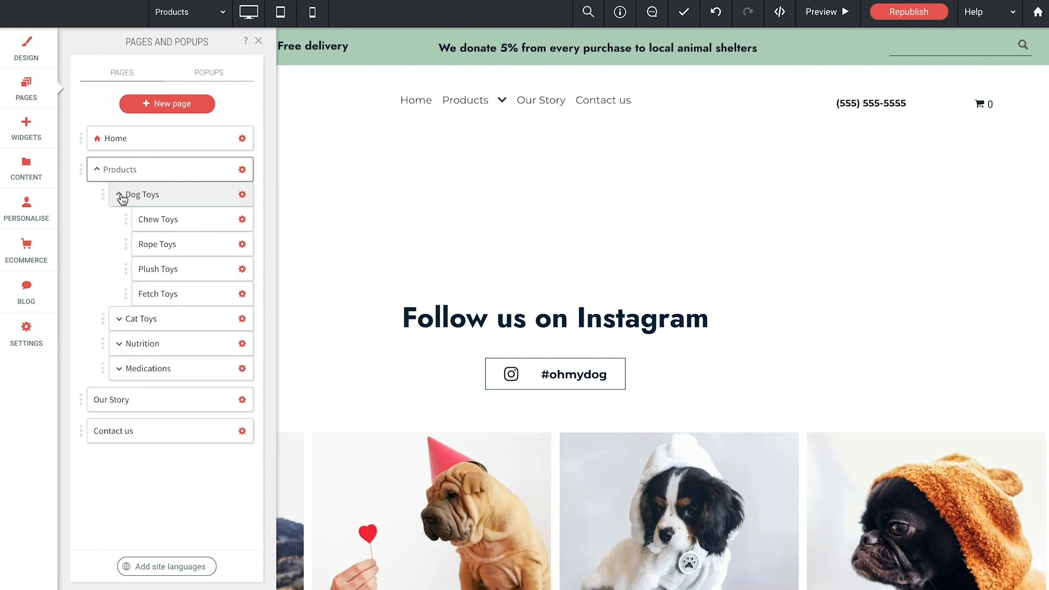
{"action": "left_click", "coordinate": [120, 320]}
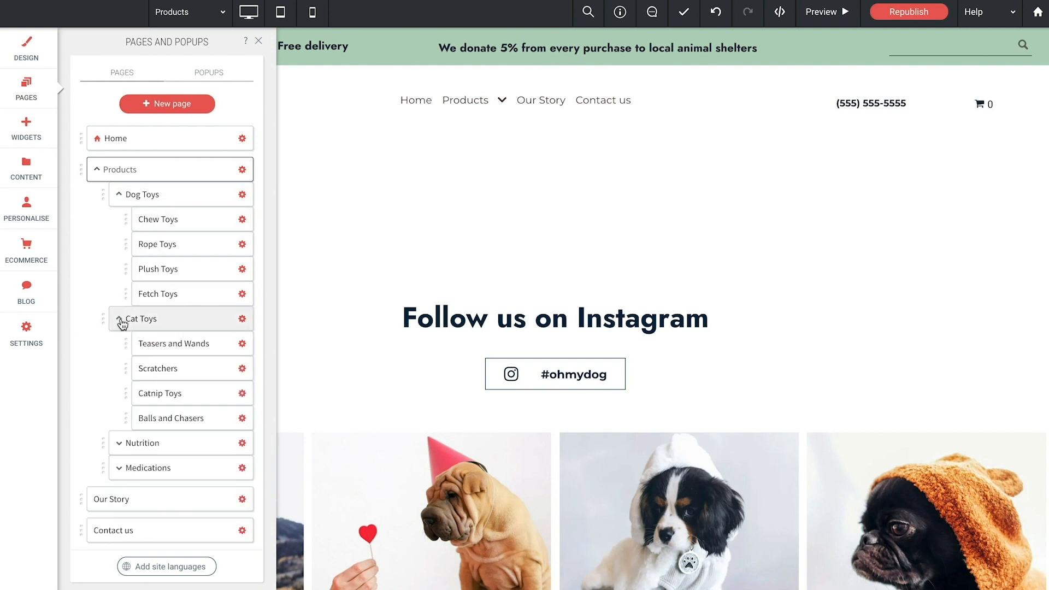
{"action": "left_click", "coordinate": [118, 444]}
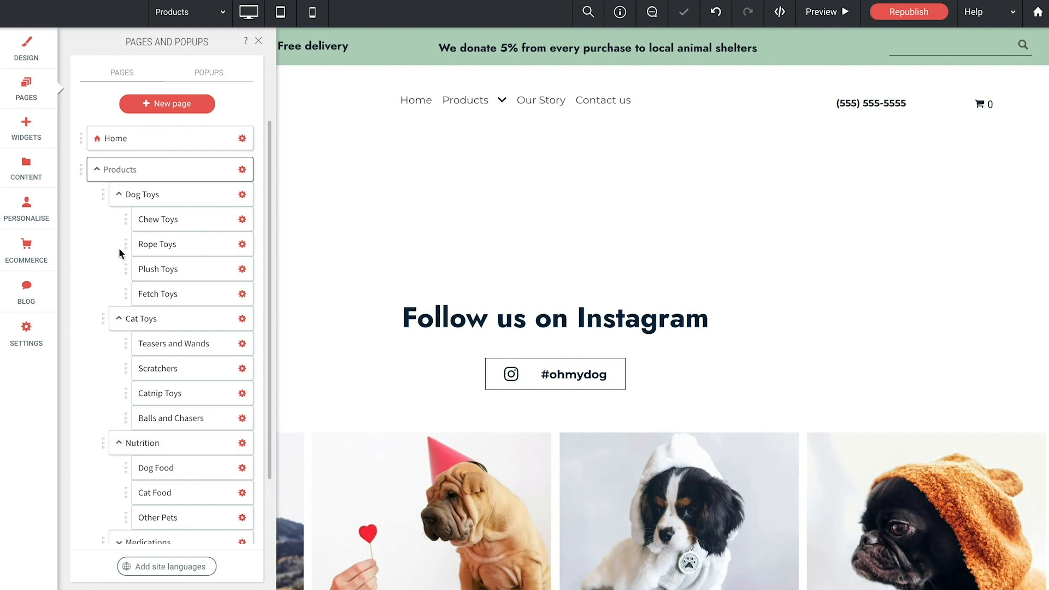
{"action": "left_click_drag", "start_coordinate": [127, 219], "coordinate": [125, 298]}
{"action": "left_click_drag", "start_coordinate": [145, 220], "coordinate": [117, 372]}
{"action": "scroll", "coordinate": [173, 285], "scroll_direction": "down", "scroll_amount": 1}
{"action": "left_click_drag", "start_coordinate": [135, 307], "coordinate": [116, 365]}
{"action": "left_click_drag", "start_coordinate": [135, 283], "coordinate": [115, 339]}
{"action": "scroll", "coordinate": [124, 380], "scroll_direction": "down", "scroll_amount": 1}
Move the Nutrition and Medications subpages out one level, directly under Products and below their own category.
{"action": "left_click_drag", "start_coordinate": [135, 394], "coordinate": [139, 455]}
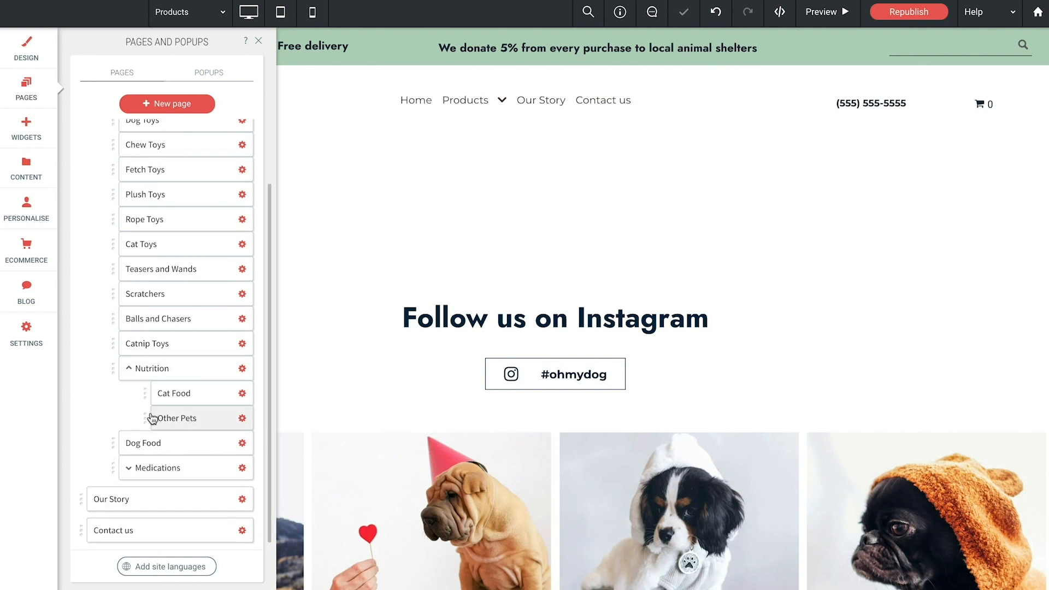
{"action": "left_click_drag", "start_coordinate": [136, 419], "coordinate": [133, 445]}
{"action": "left_click_drag", "start_coordinate": [136, 394], "coordinate": [117, 420]}
{"action": "mouse_move", "coordinate": [101, 455]}
{"action": "left_mouse_down"}
{"action": "mouse_move", "coordinate": [131, 458]}
{"action": "mouse_move", "coordinate": [113, 466]}
{"action": "left_mouse_up"}
{"action": "left_click_drag", "start_coordinate": [135, 443], "coordinate": [114, 458]}
{"action": "left_click_drag", "start_coordinate": [132, 418], "coordinate": [113, 477]}
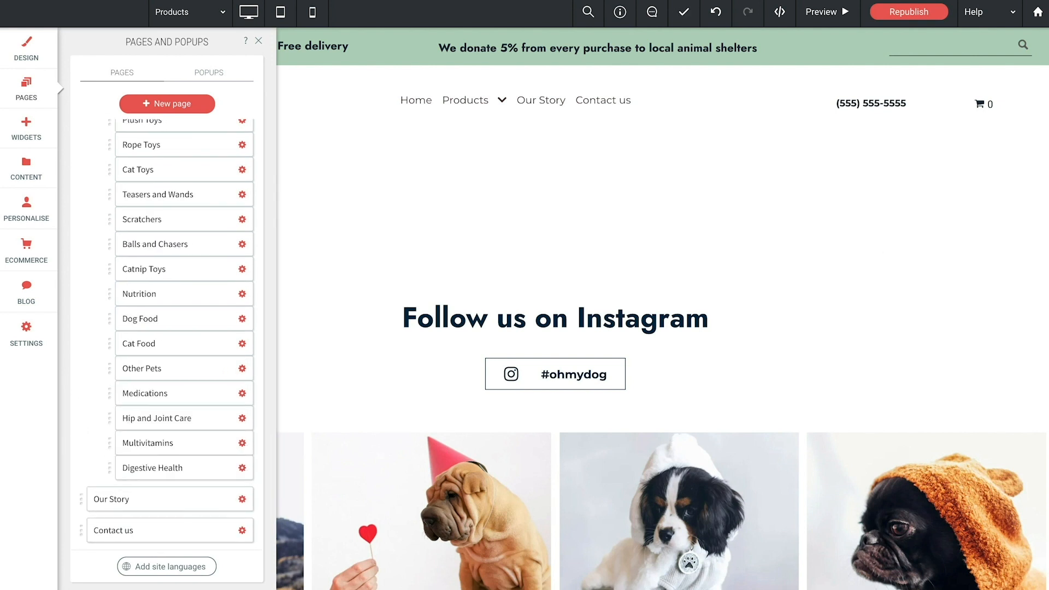
Close the page list and open the site preview for the restructured Products menu.
{"action": "scroll", "coordinate": [157, 295], "scroll_direction": "up", "scroll_amount": 2}
{"action": "left_click", "coordinate": [75, 0]}
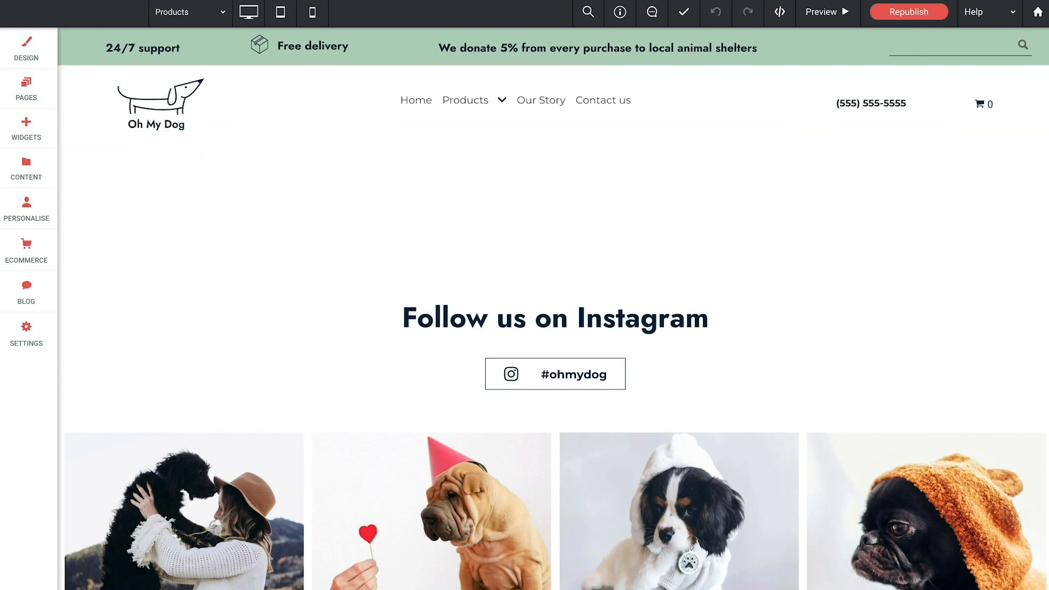
{"action": "left_click", "coordinate": [825, 11]}
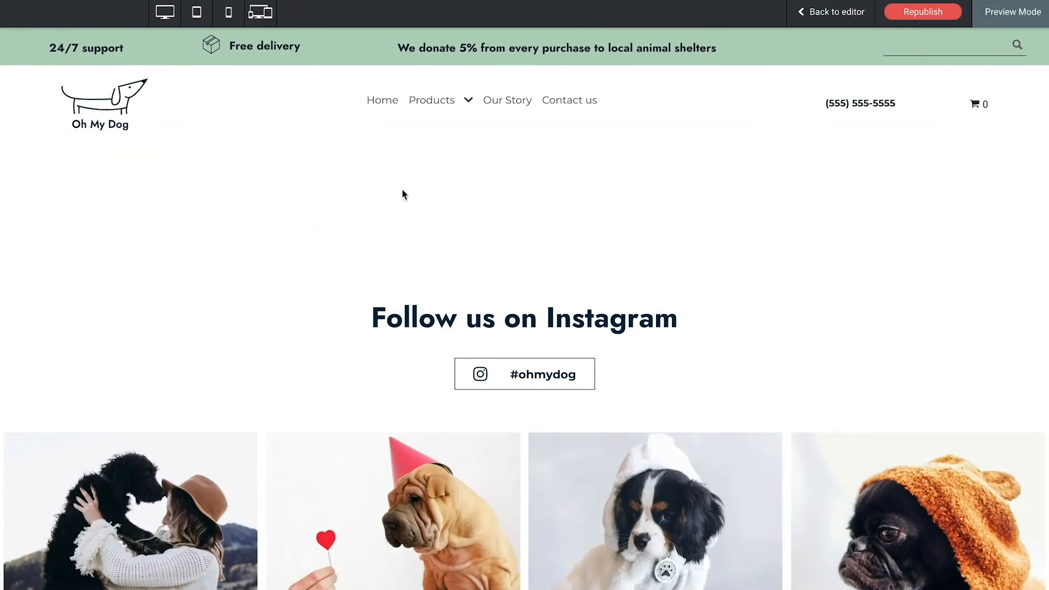
Examine how the restructured Products dropdown is laid out in the preview, and return to the editor.
{"action": "left_click", "coordinate": [465, 108]}
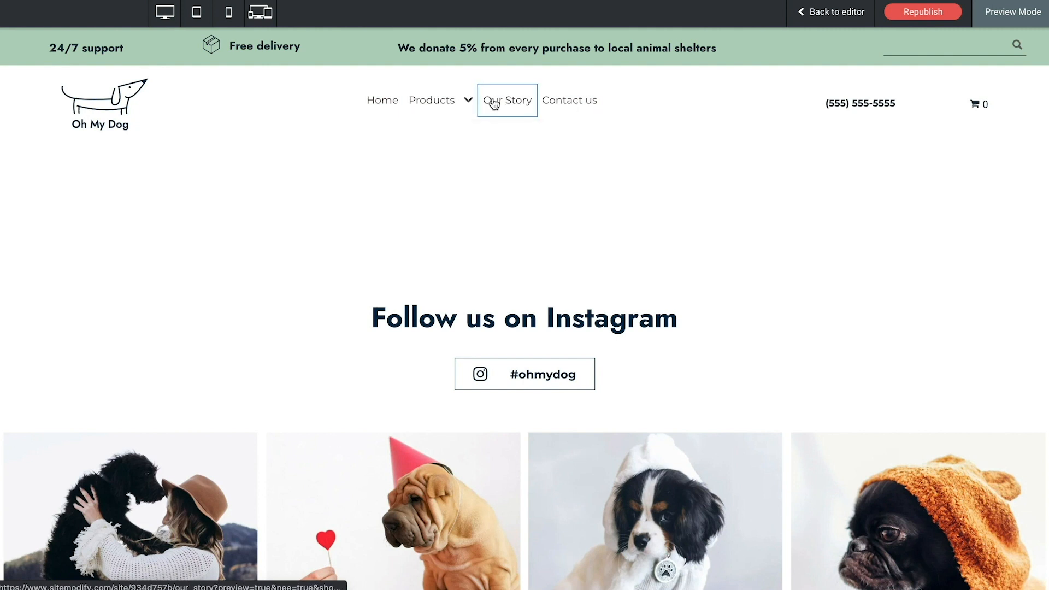
{"action": "left_click", "coordinate": [468, 100]}
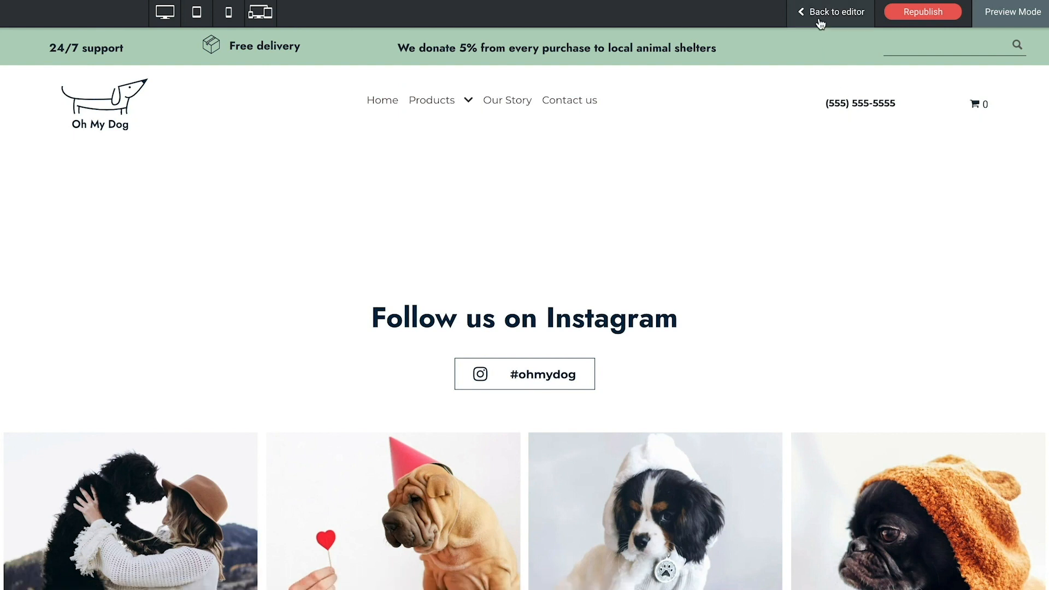
{"action": "left_click", "coordinate": [821, 17]}
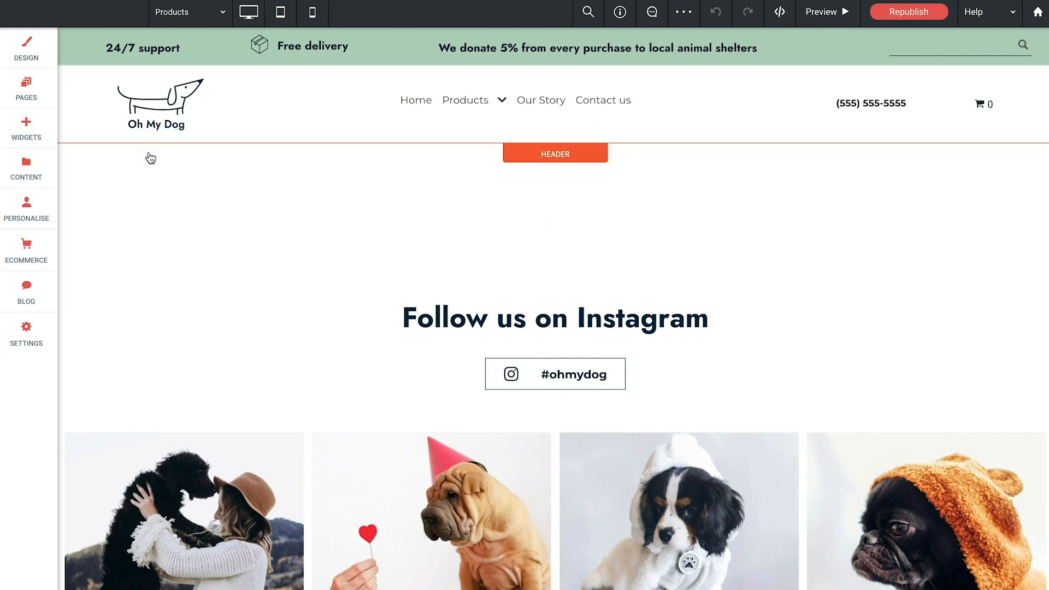
Open the header Mega Menu's settings and add four more menu item overrides.
{"action": "left_click", "coordinate": [454, 112]}
{"action": "left_click", "coordinate": [147, 407]}
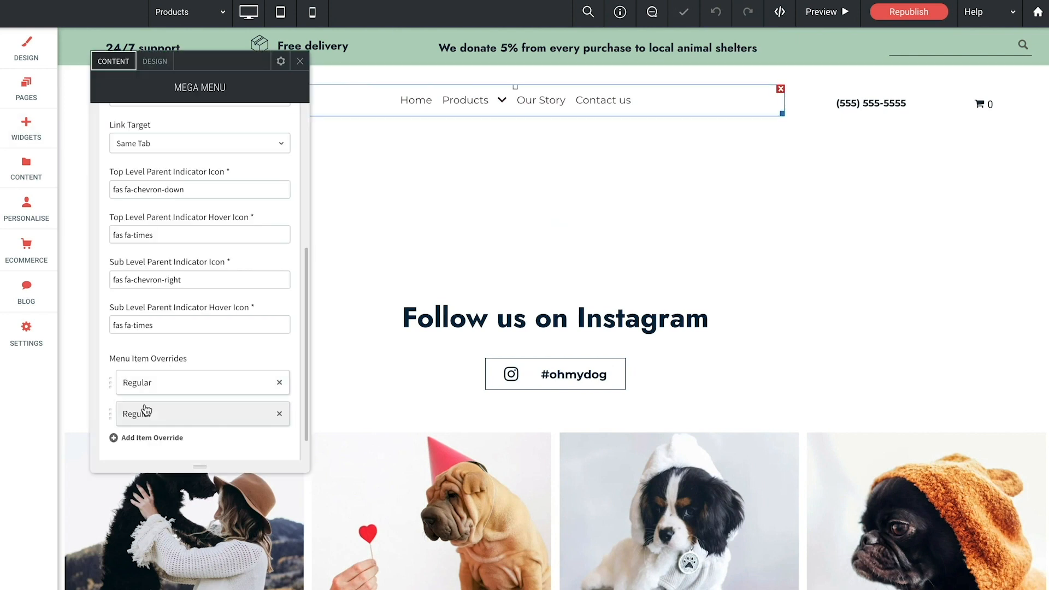
{"action": "left_click", "coordinate": [146, 435]}
{"action": "scroll", "coordinate": [145, 441], "scroll_direction": "down", "scroll_amount": 1}
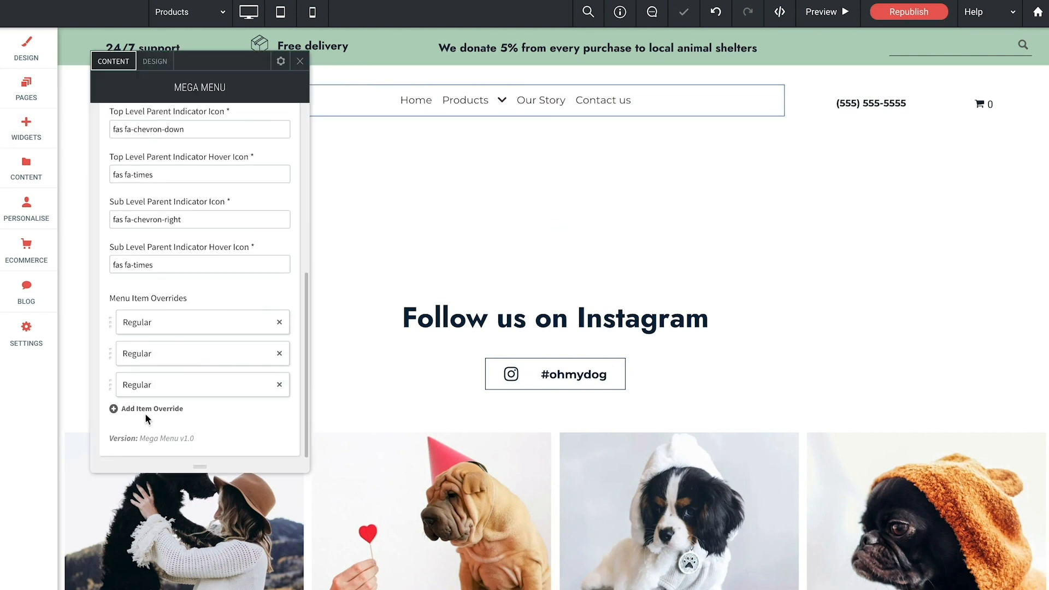
{"action": "left_click", "coordinate": [146, 411]}
{"action": "left_click", "coordinate": [146, 438]}
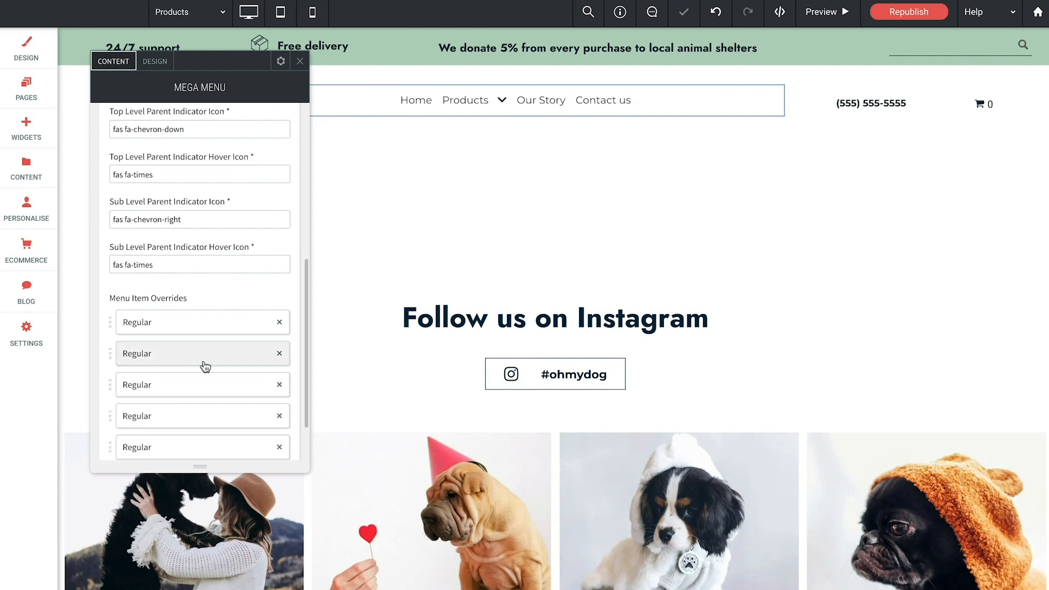
Link the second menu item override to the Dog Toys page and set its item type to Heading.
{"action": "scroll", "coordinate": [199, 345], "scroll_direction": "down", "scroll_amount": 1}
{"action": "left_click", "coordinate": [192, 295]}
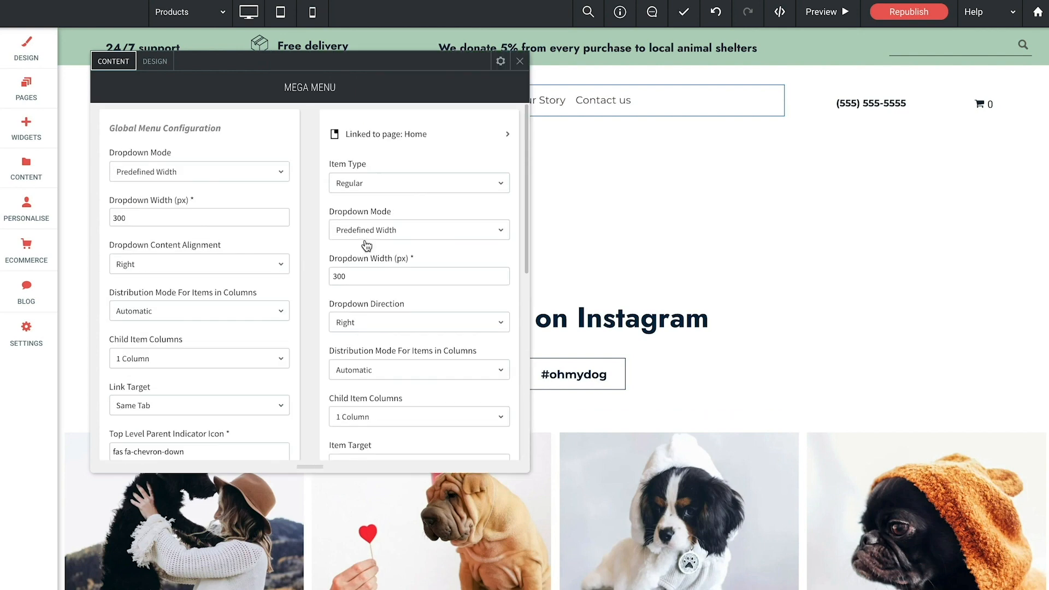
{"action": "left_click", "coordinate": [403, 135]}
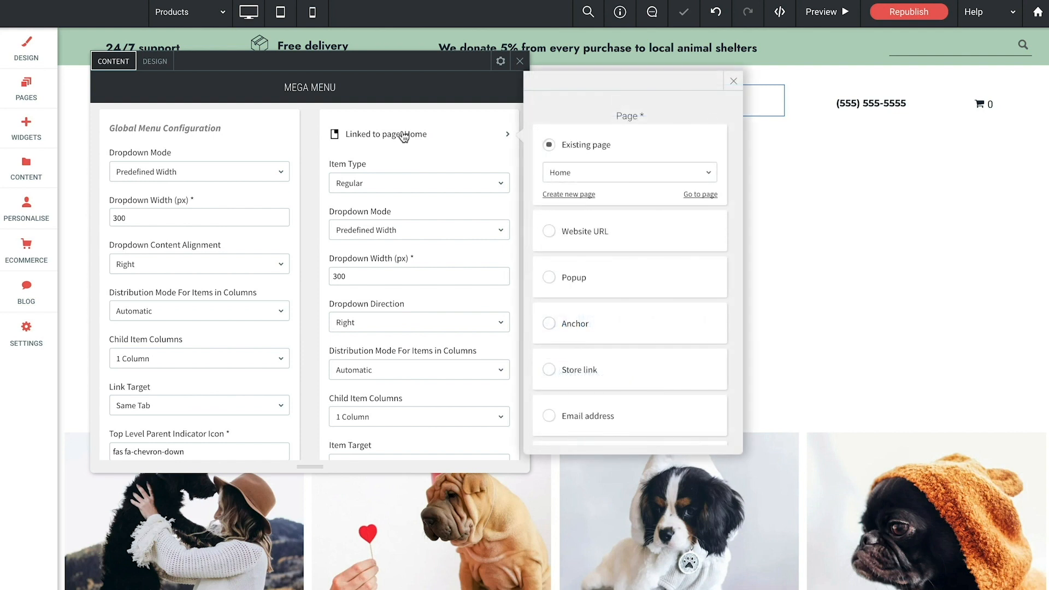
{"action": "left_click", "coordinate": [621, 179]}
{"action": "left_click", "coordinate": [576, 238]}
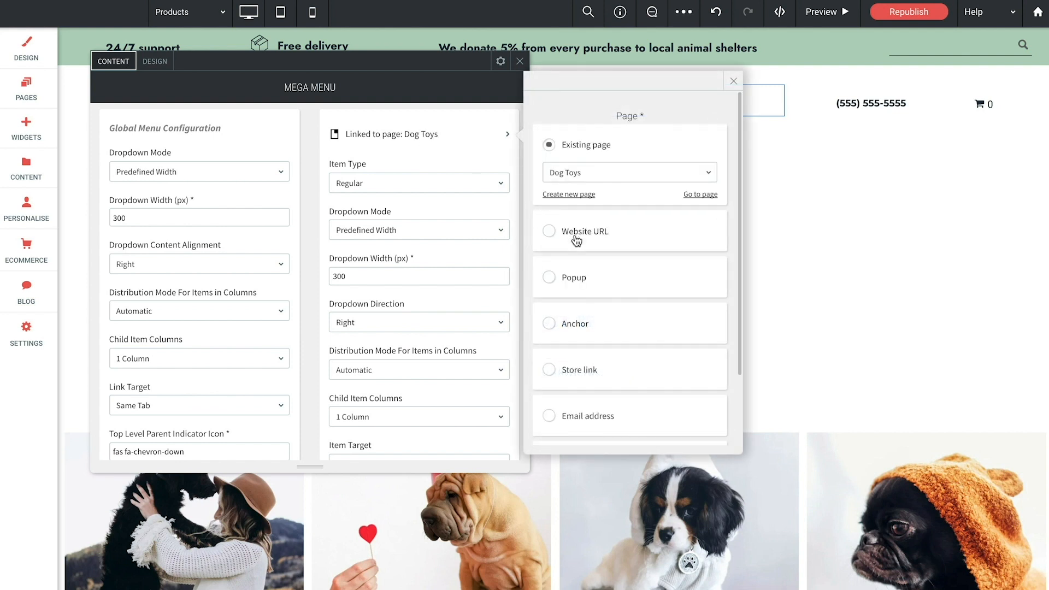
{"action": "left_click", "coordinate": [424, 188]}
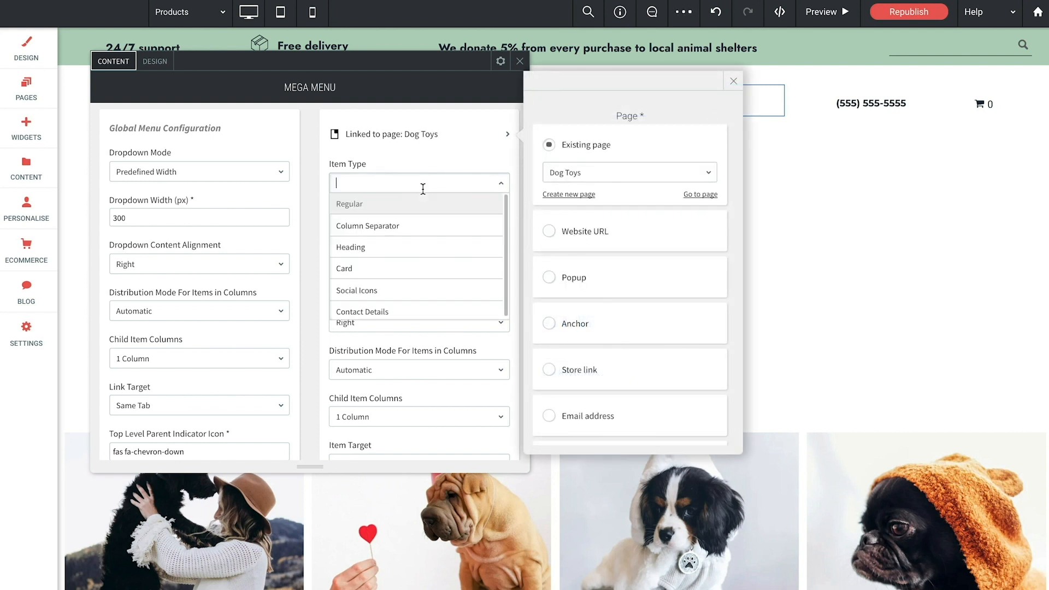
{"action": "left_click", "coordinate": [370, 247]}
Link the third menu item override to the Cat Toys page and set its item type to Heading.
{"action": "scroll", "coordinate": [304, 264], "scroll_direction": "down", "scroll_amount": 7}
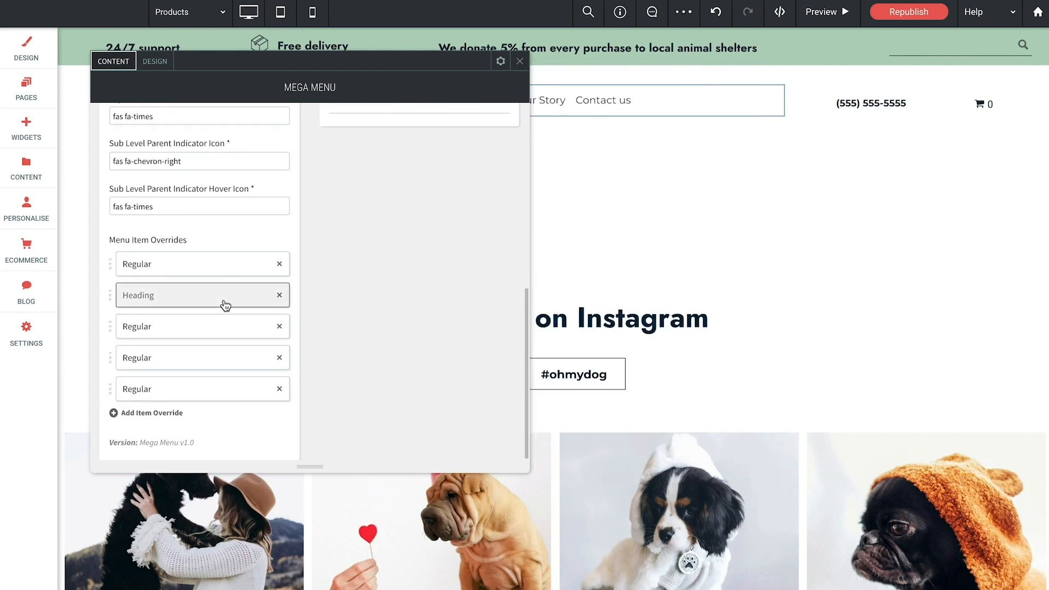
{"action": "scroll", "coordinate": [312, 268], "scroll_direction": "up", "scroll_amount": 7}
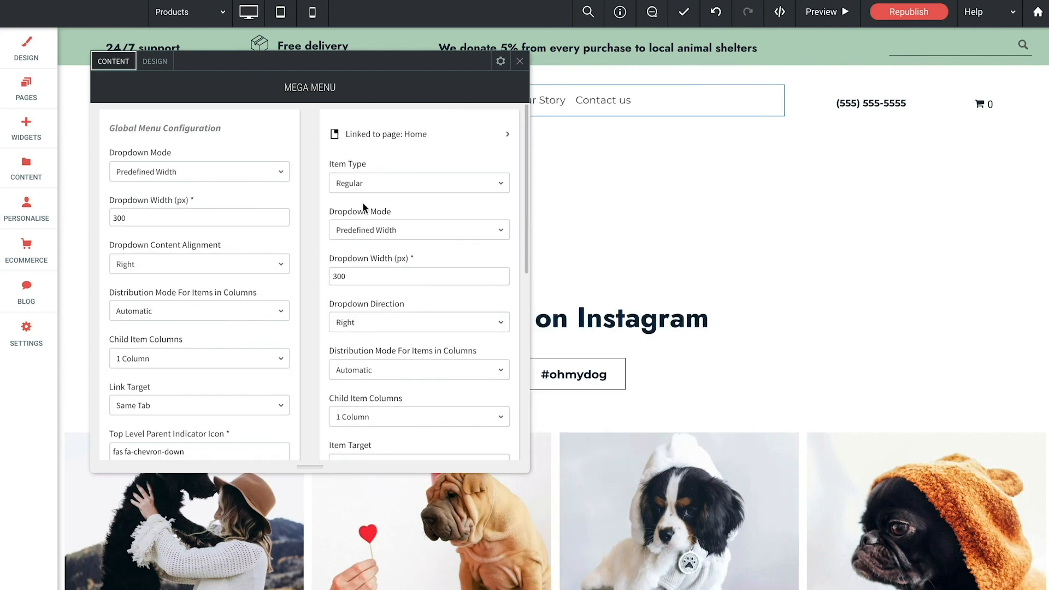
{"action": "left_click", "coordinate": [422, 141]}
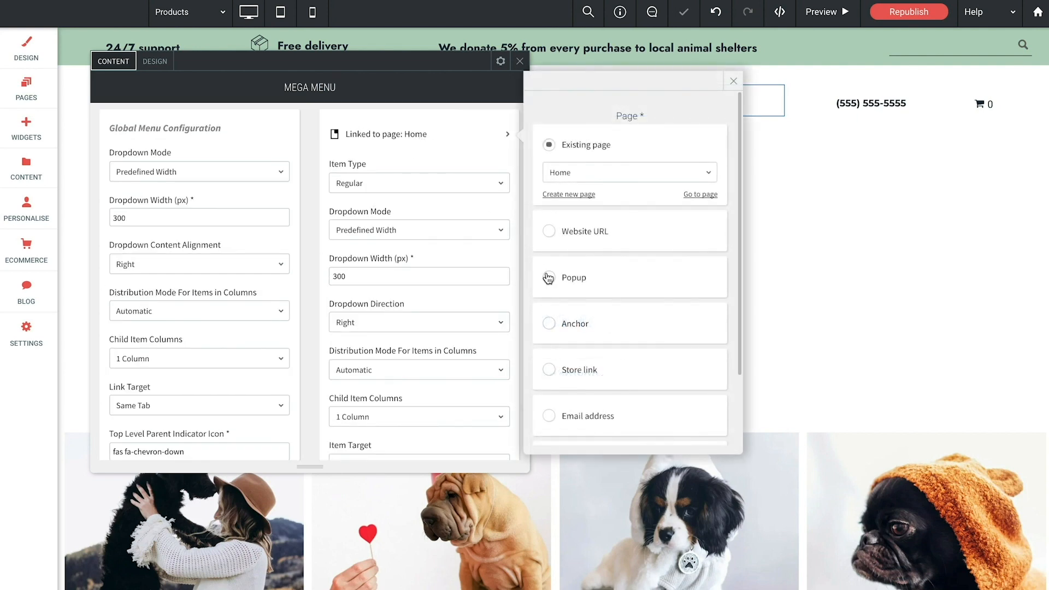
{"action": "left_click", "coordinate": [590, 176]}
{"action": "scroll", "coordinate": [580, 262], "scroll_direction": "down", "scroll_amount": 2}
{"action": "left_click", "coordinate": [561, 256]}
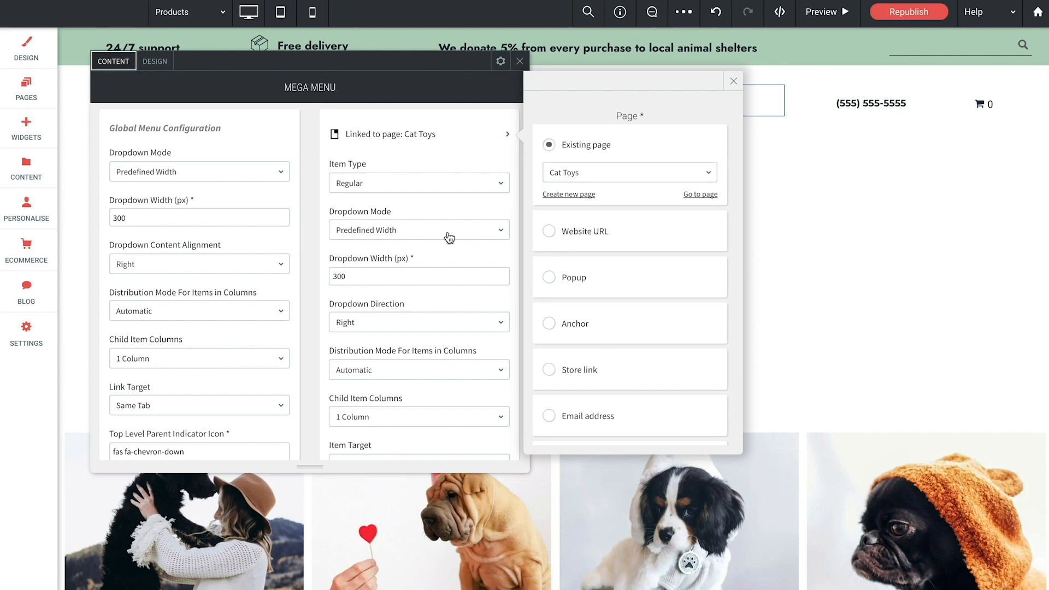
{"action": "left_click", "coordinate": [386, 184]}
{"action": "left_click", "coordinate": [363, 245]}
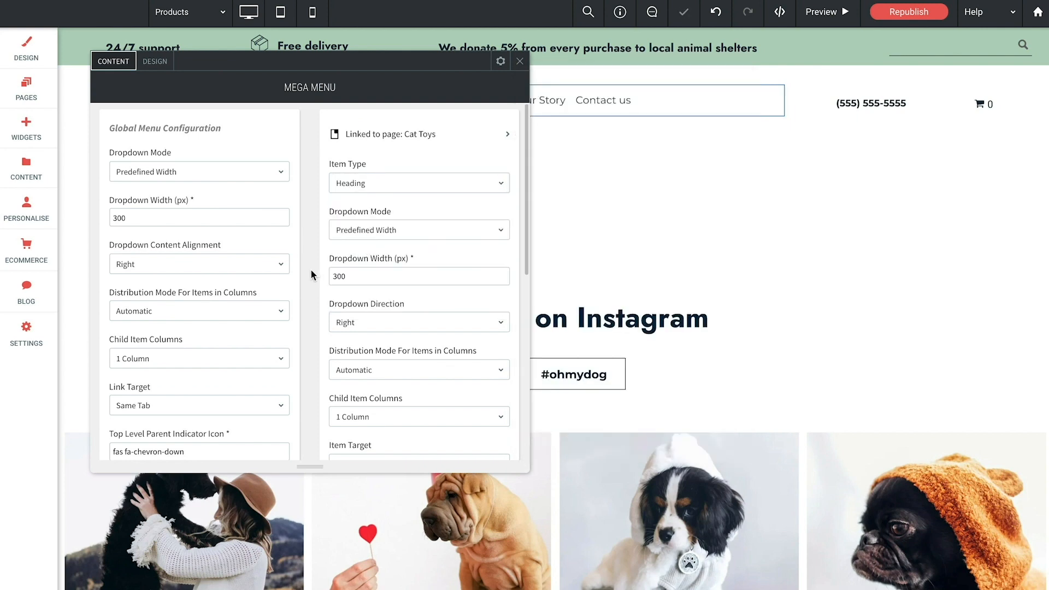
Link the fourth menu item override to the Nutrition page and set its item type to Heading.
{"action": "scroll", "coordinate": [311, 269], "scroll_direction": "down", "scroll_amount": 7}
{"action": "left_click", "coordinate": [236, 351]}
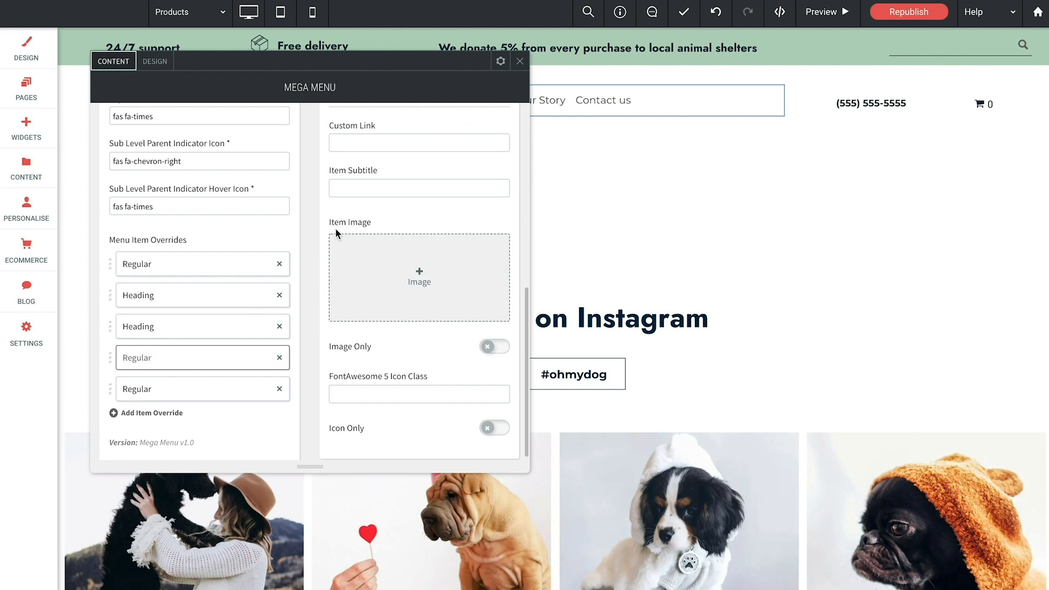
{"action": "scroll", "coordinate": [371, 192], "scroll_direction": "up", "scroll_amount": 8}
{"action": "left_click", "coordinate": [414, 143]}
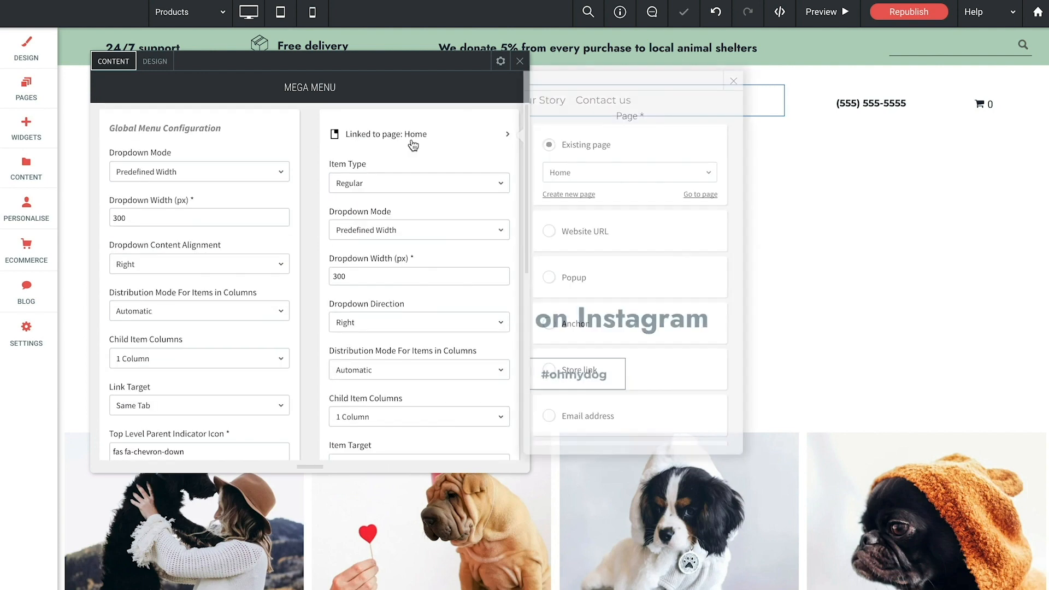
{"action": "left_click", "coordinate": [605, 175]}
{"action": "scroll", "coordinate": [604, 303], "scroll_direction": "down", "scroll_amount": 5}
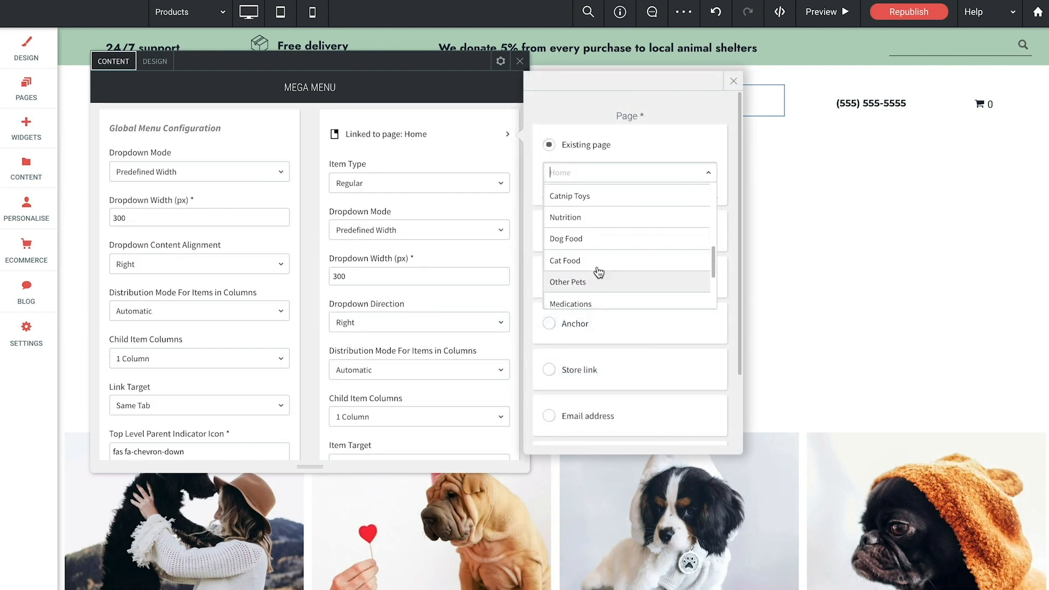
{"action": "left_click", "coordinate": [569, 217]}
{"action": "left_click", "coordinate": [406, 182]}
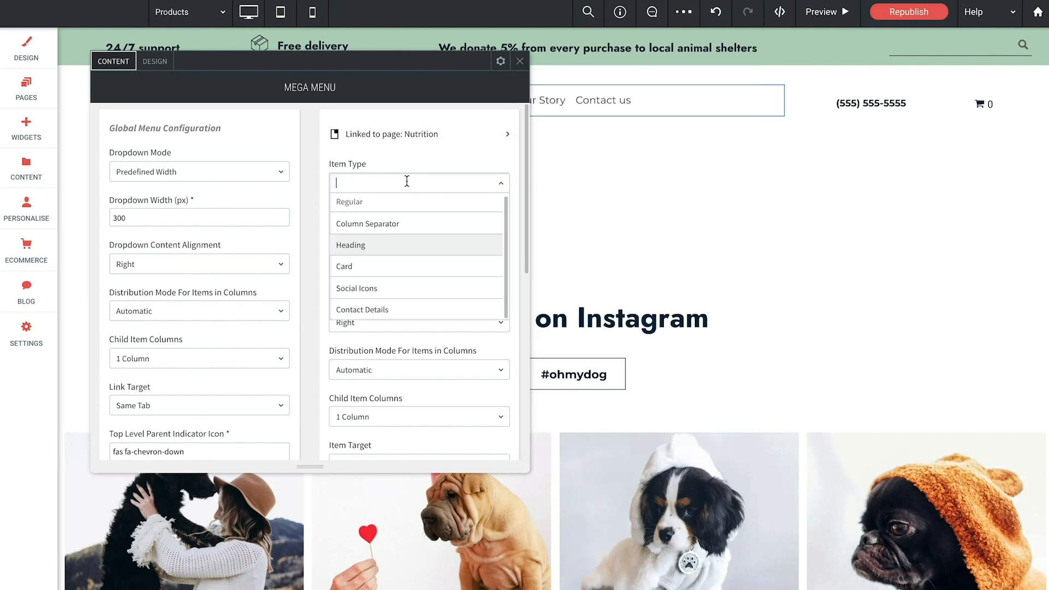
{"action": "left_click", "coordinate": [363, 245]}
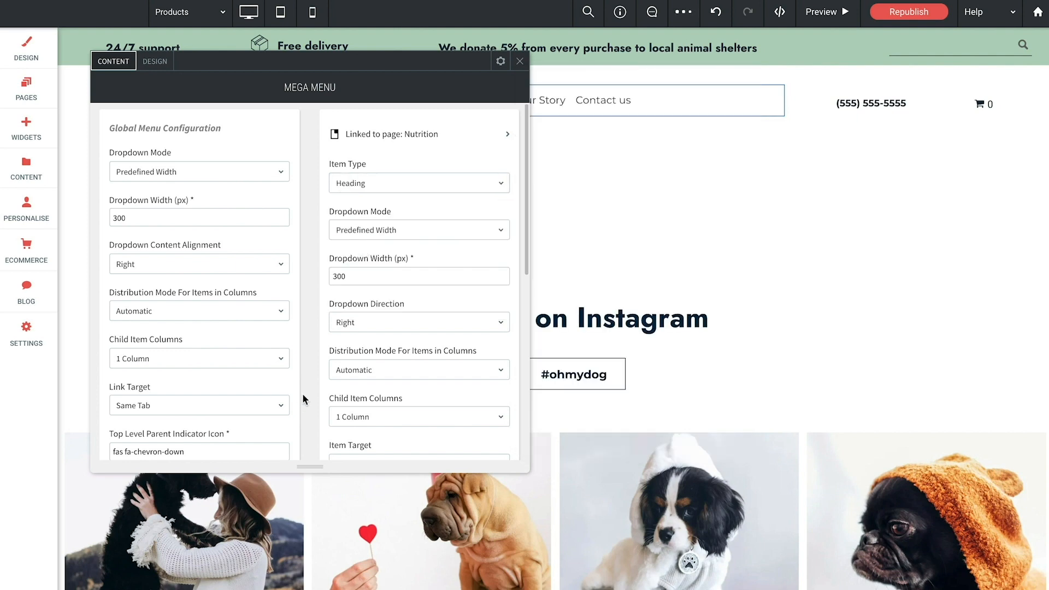
Link the fifth menu item override to the Medications page and set its item type to Heading.
{"action": "scroll", "coordinate": [303, 393], "scroll_direction": "down", "scroll_amount": 5}
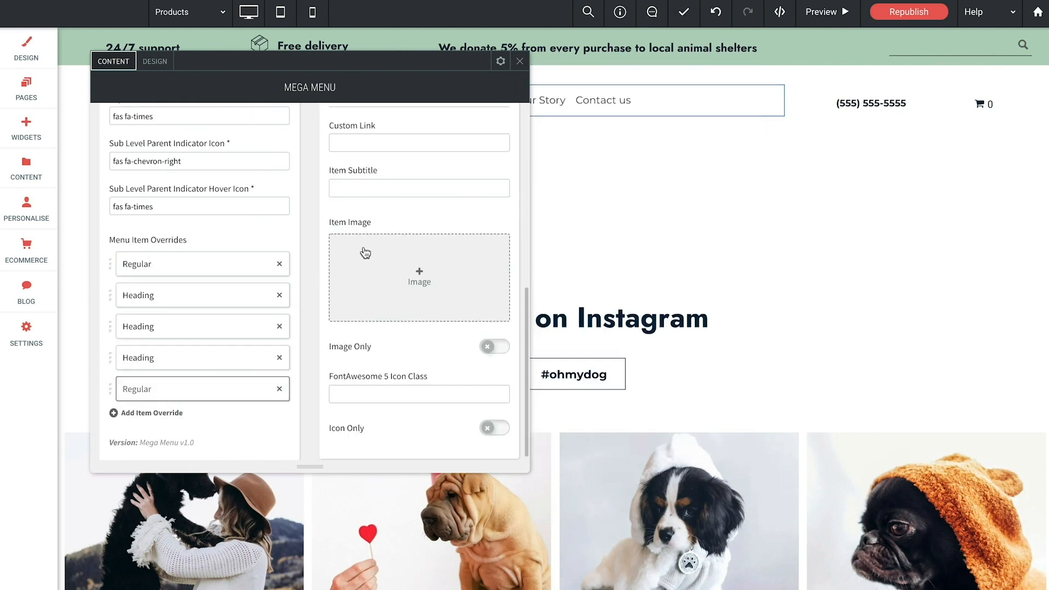
{"action": "scroll", "coordinate": [365, 253], "scroll_direction": "up", "scroll_amount": 7}
{"action": "left_click", "coordinate": [411, 145]}
{"action": "left_click", "coordinate": [601, 172]}
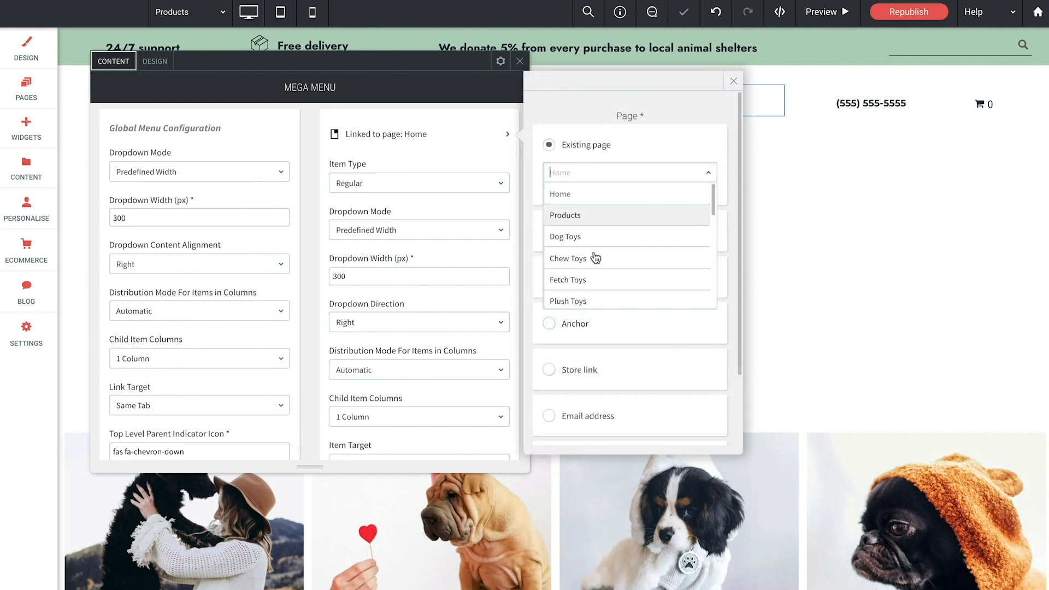
{"action": "scroll", "coordinate": [619, 225], "scroll_direction": "down", "scroll_amount": 3}
{"action": "scroll", "coordinate": [619, 225], "scroll_direction": "down", "scroll_amount": 3}
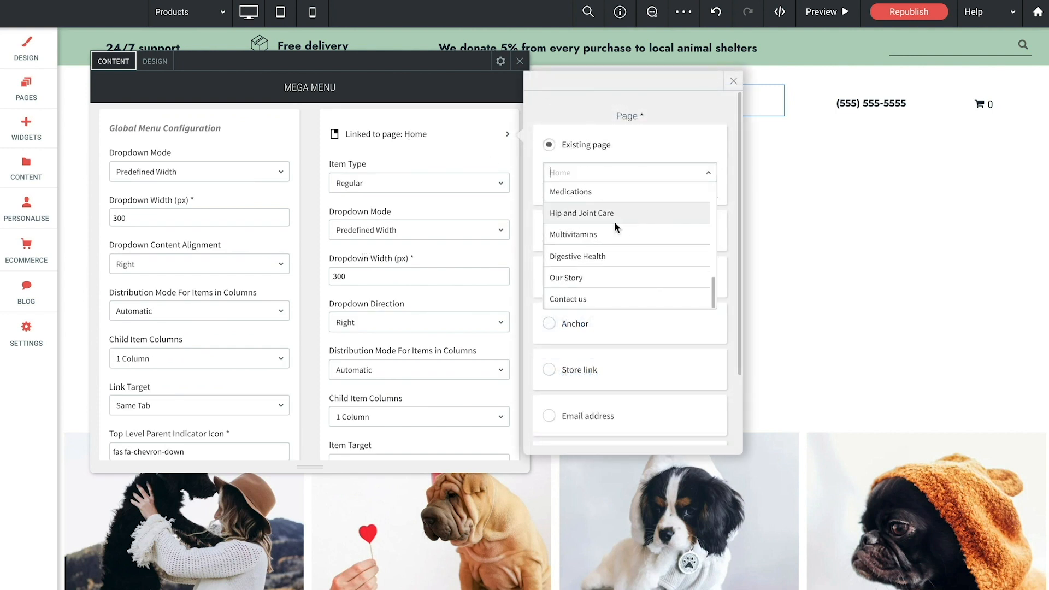
{"action": "scroll", "coordinate": [614, 221], "scroll_direction": "up", "scroll_amount": 1}
{"action": "left_click", "coordinate": [613, 219]}
{"action": "left_click", "coordinate": [424, 183]}
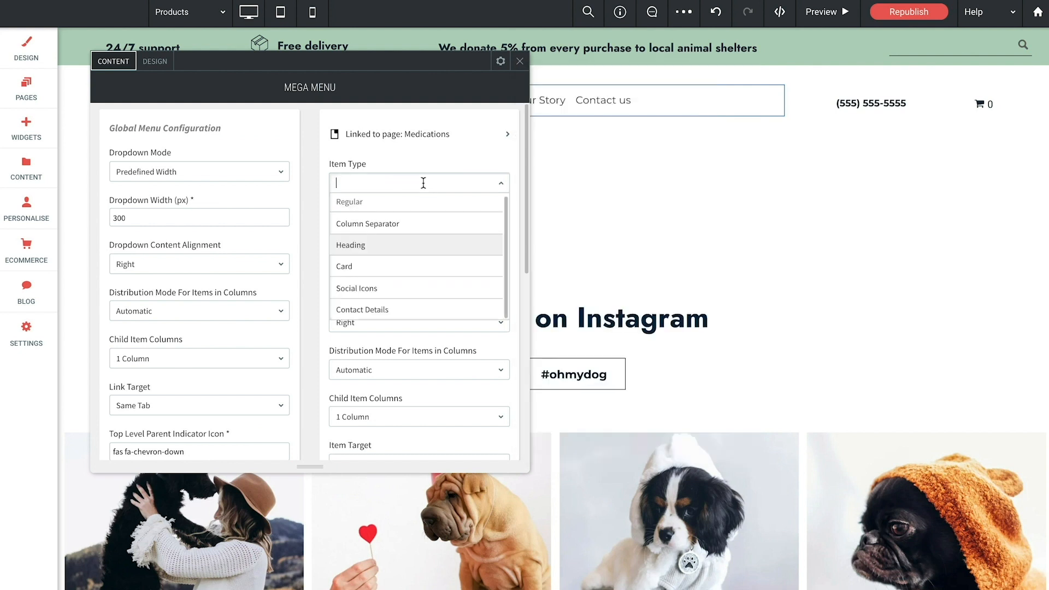
{"action": "left_click", "coordinate": [354, 244]}
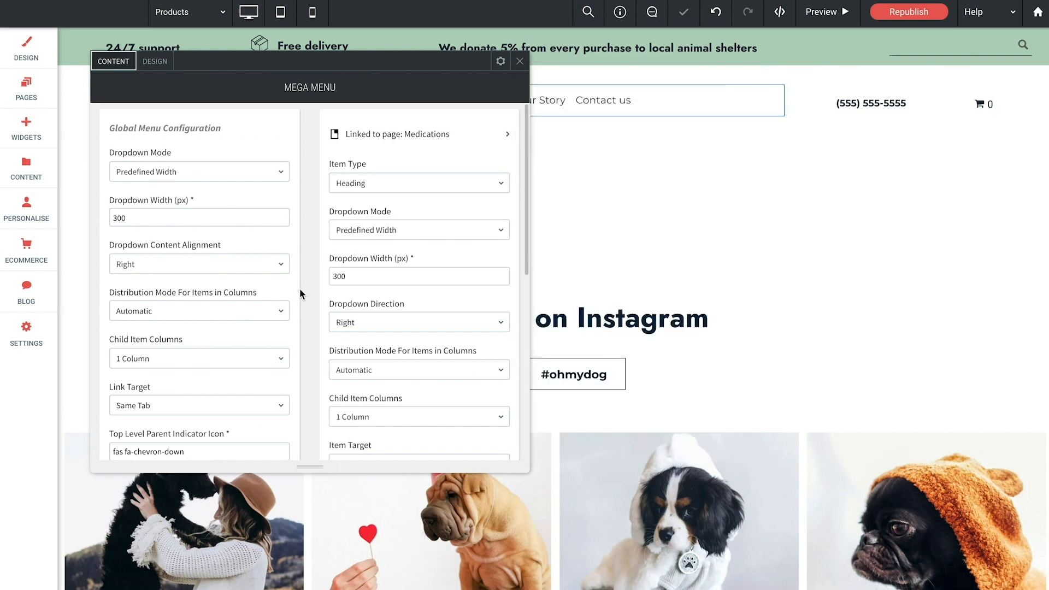
Move the Mega Menu settings clear of the navigation and make the dropdown Heading item type's text bold.
{"action": "scroll", "coordinate": [314, 304], "scroll_direction": "down", "scroll_amount": 10}
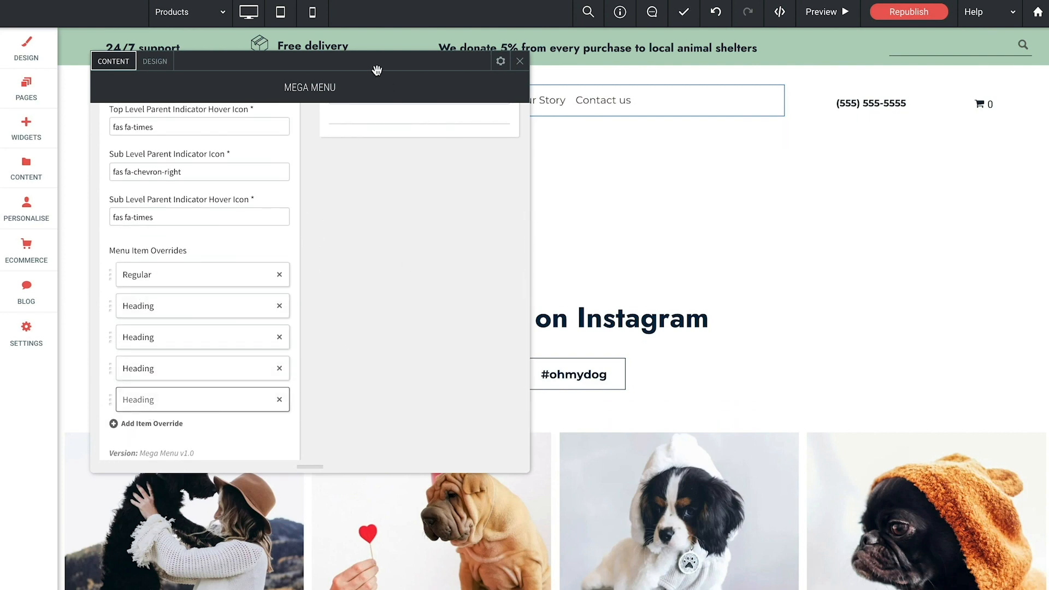
{"action": "left_click_drag", "start_coordinate": [373, 67], "coordinate": [411, 153]}
{"action": "scroll", "coordinate": [348, 231], "scroll_direction": "up", "scroll_amount": 10}
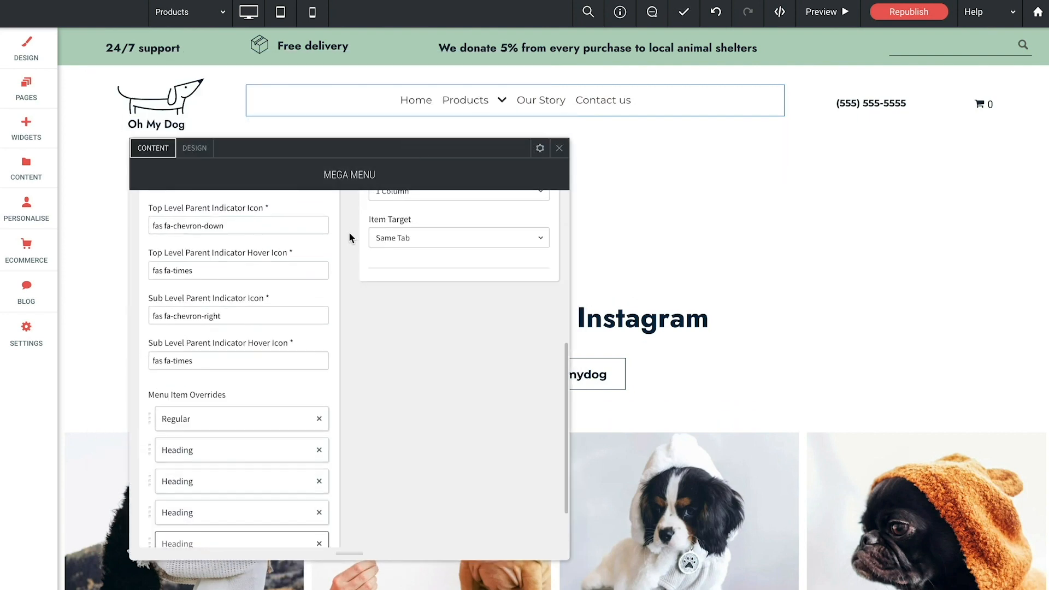
{"action": "left_click", "coordinate": [194, 148]}
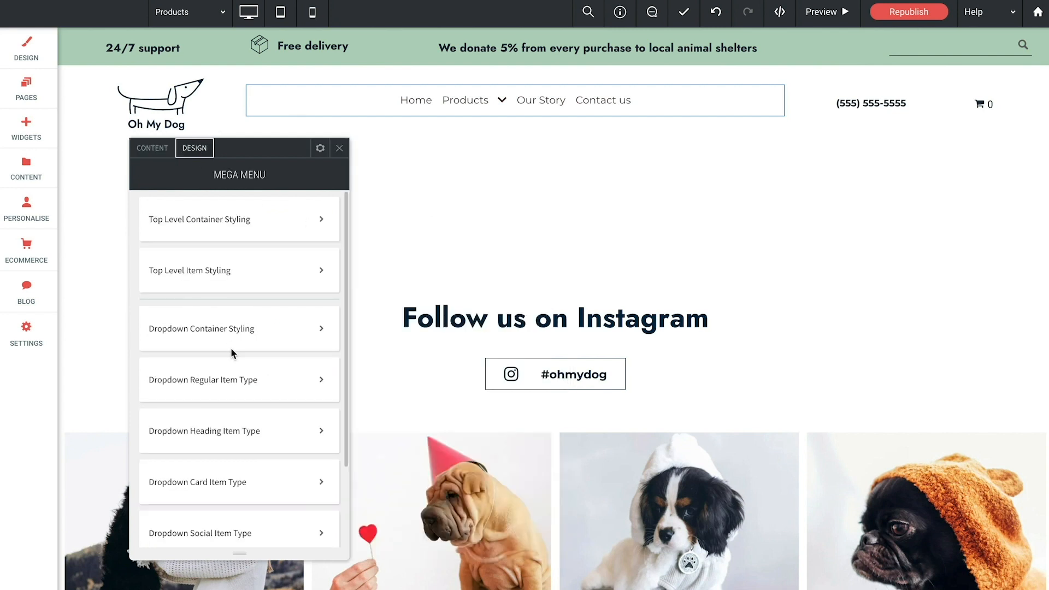
{"action": "left_click", "coordinate": [219, 431]}
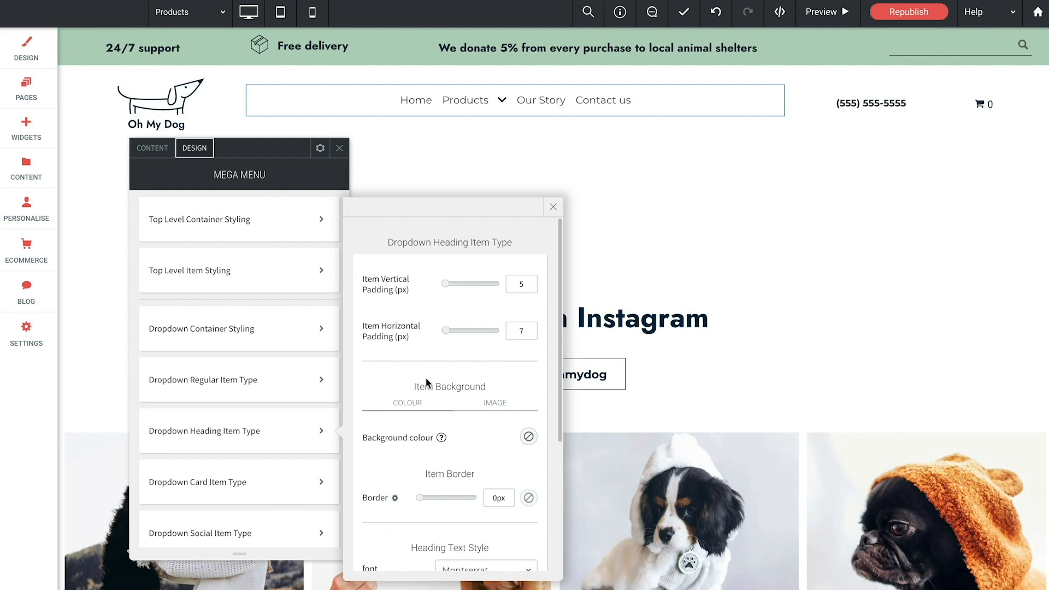
{"action": "scroll", "coordinate": [427, 382], "scroll_direction": "down", "scroll_amount": 5}
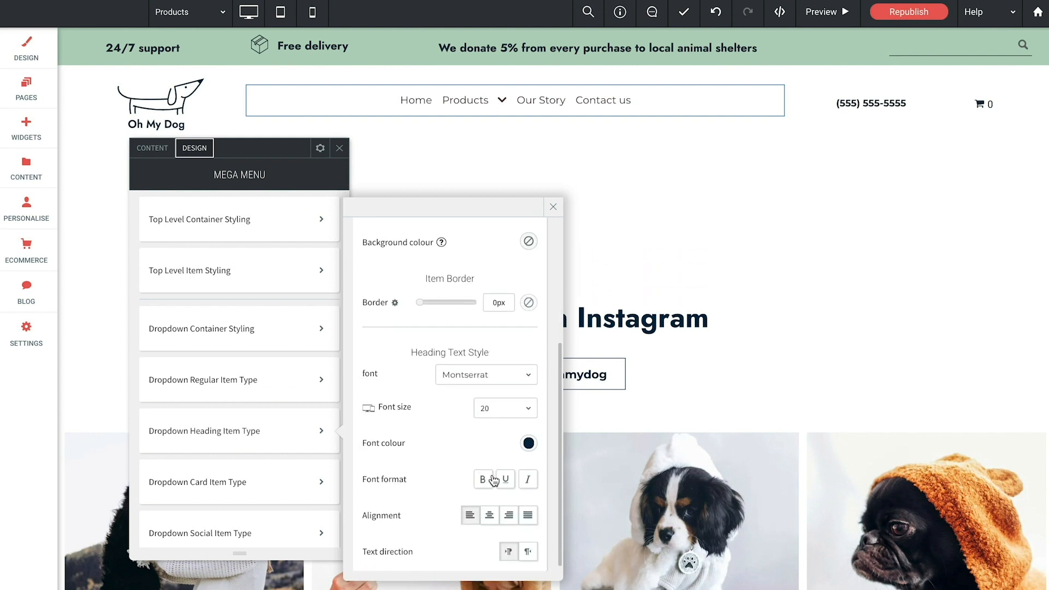
{"action": "left_click", "coordinate": [485, 481]}
{"action": "left_click", "coordinate": [552, 208]}
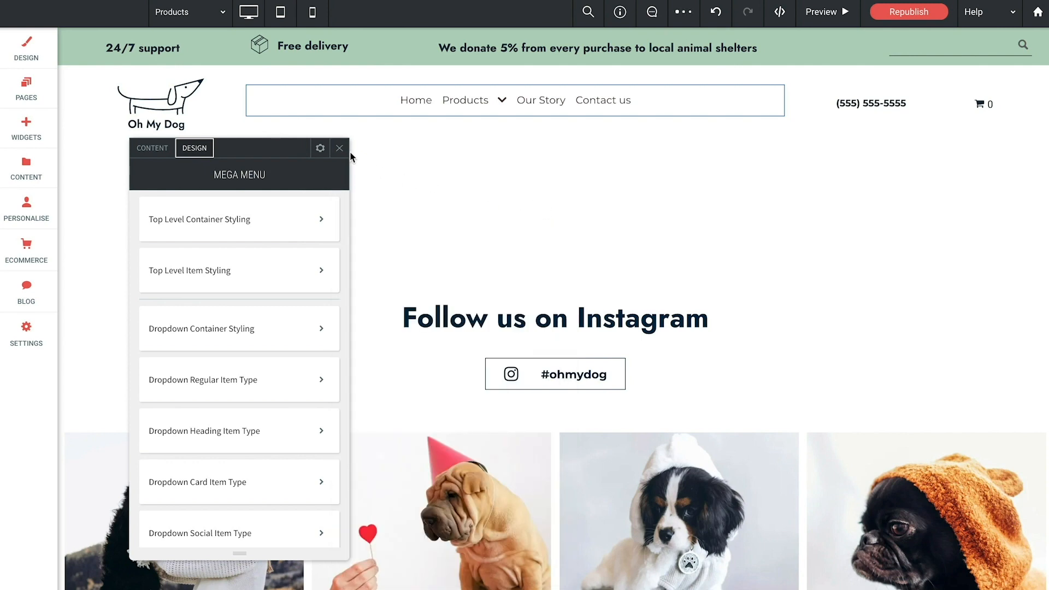
Check the Products dropdown's category headings in the editor and in the site preview, and return to the editor.
{"action": "mouse_move", "coordinate": [491, 96]}
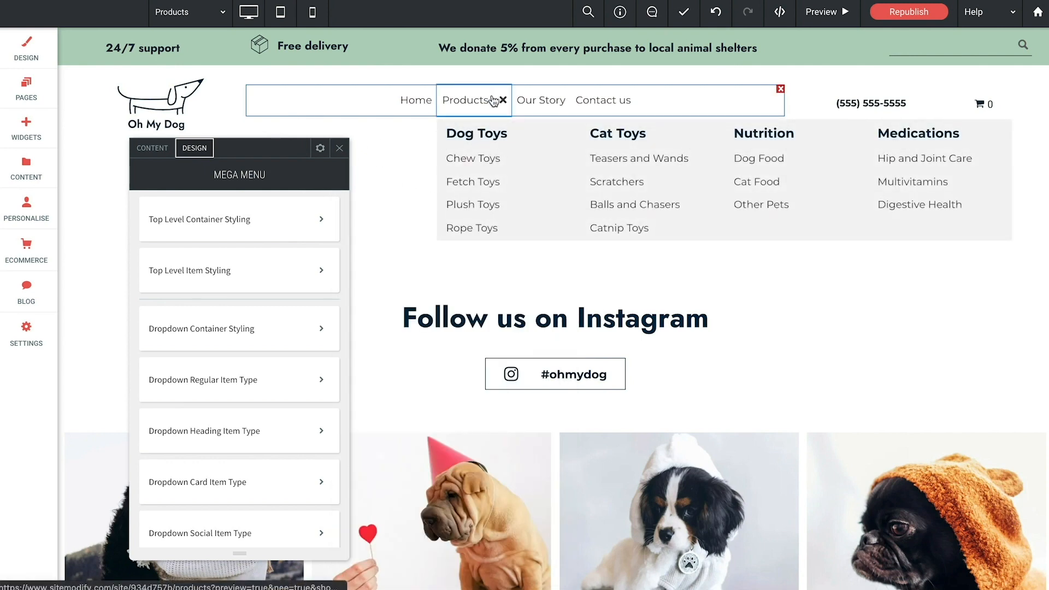
{"action": "left_click", "coordinate": [810, 12]}
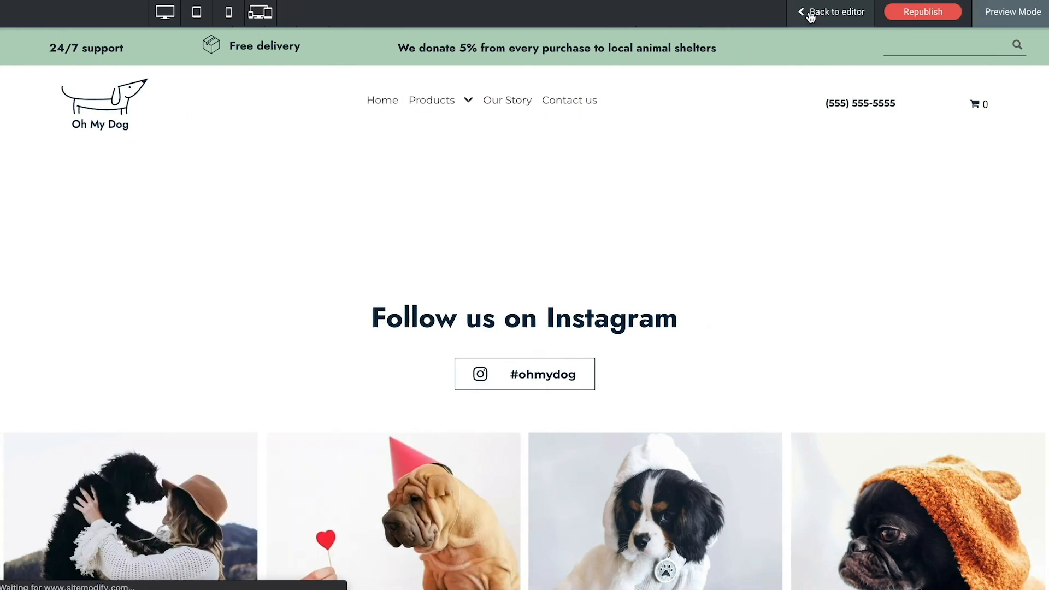
{"action": "mouse_move", "coordinate": [466, 106]}
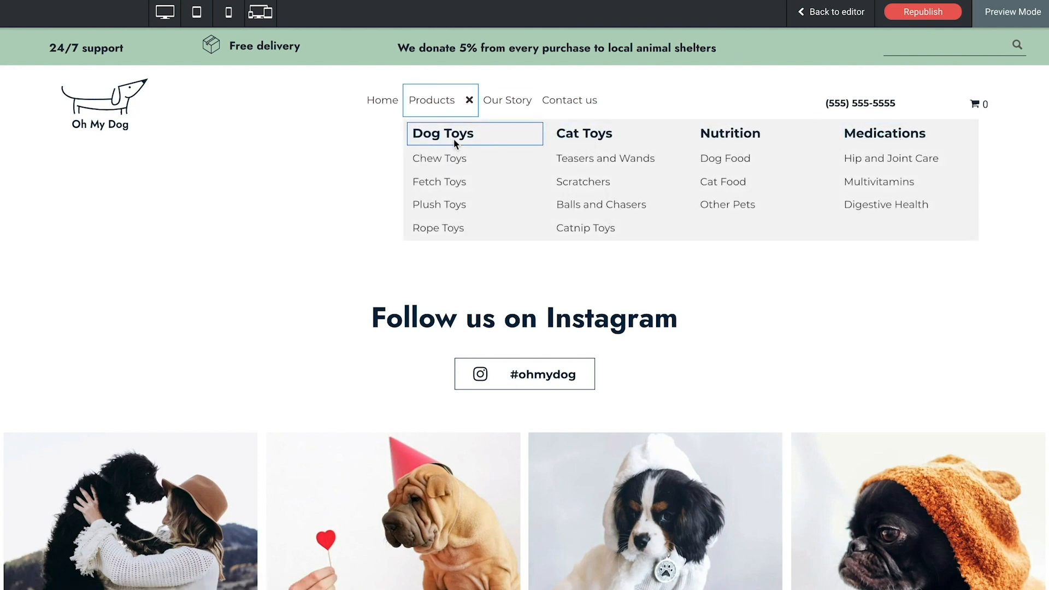
{"action": "left_click", "coordinate": [826, 12]}
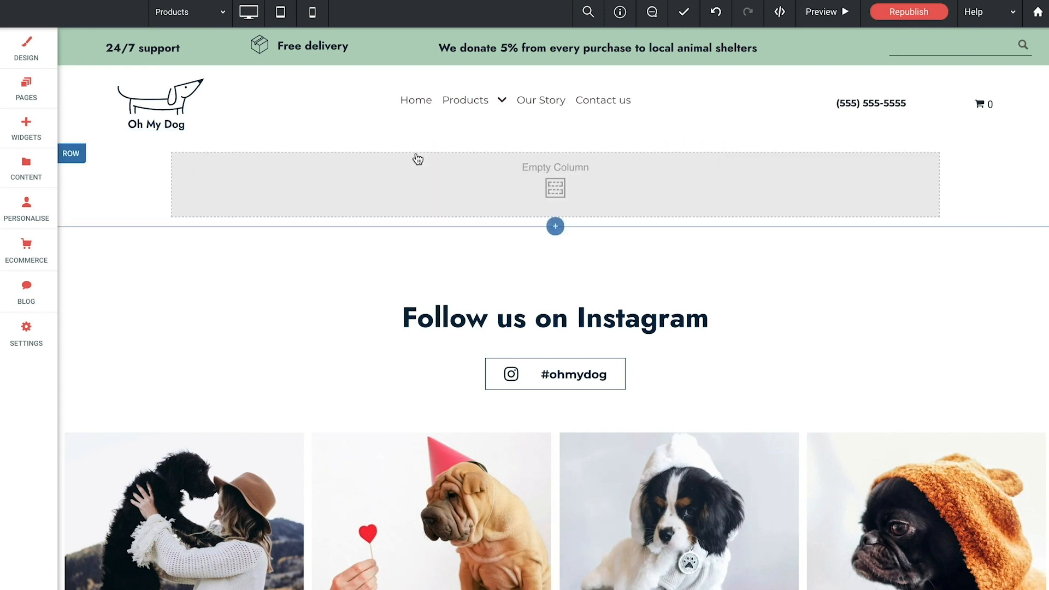
Open the Mega Menu settings, move them clear of the navigation, inspect the Products dropdown's columns, and close the settings.
{"action": "left_click", "coordinate": [463, 105]}
{"action": "left_click_drag", "start_coordinate": [917, 110], "coordinate": [202, 160]}
{"action": "mouse_move", "coordinate": [465, 100]}
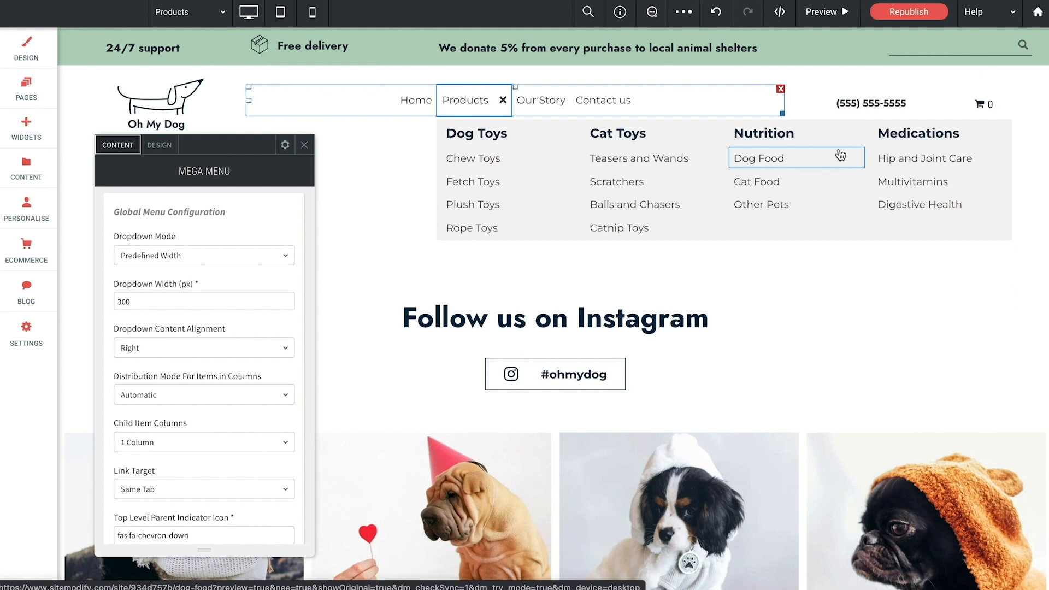
{"action": "left_click", "coordinate": [306, 146]}
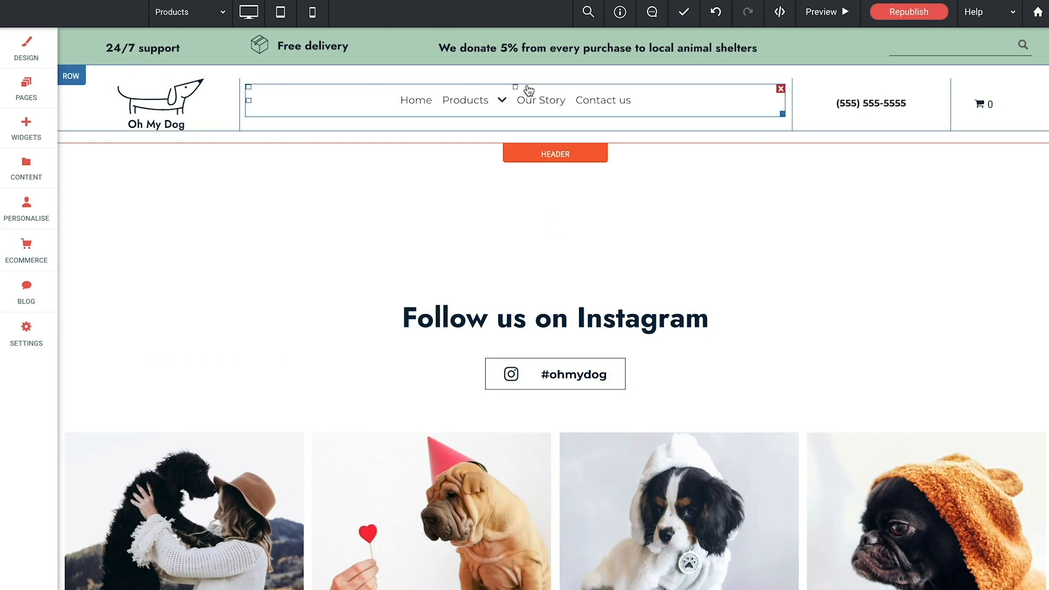
Add a blank page named Anxiety to the site.
{"action": "left_click", "coordinate": [30, 101]}
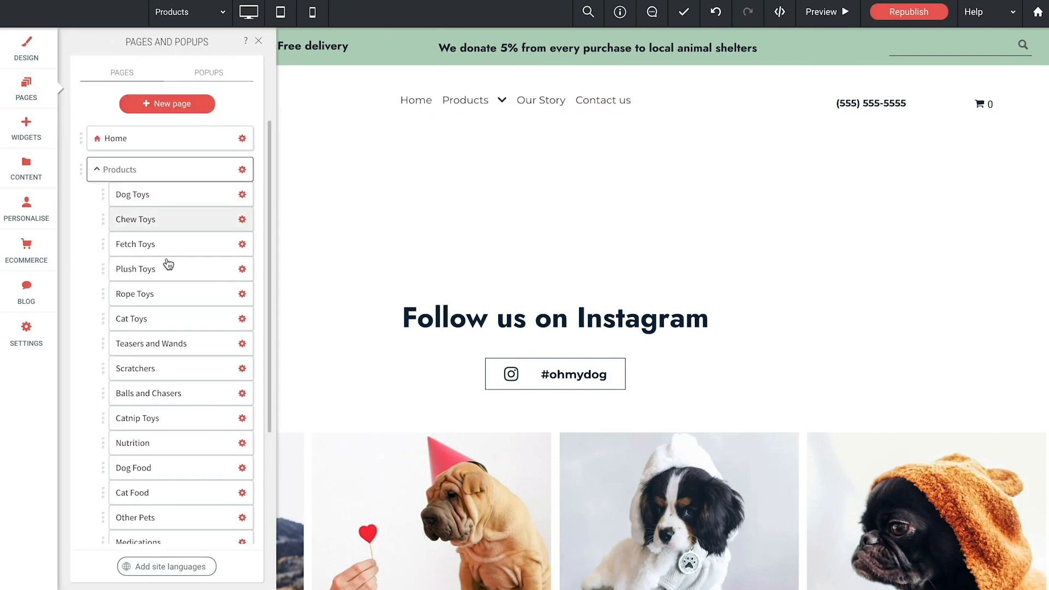
{"action": "scroll", "coordinate": [181, 301], "scroll_direction": "down", "scroll_amount": 3}
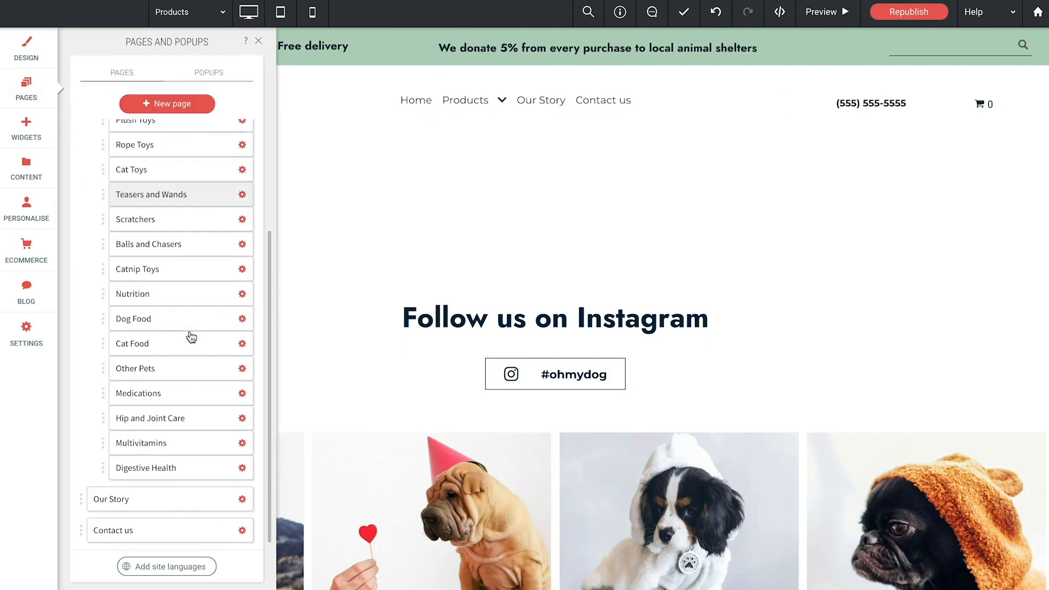
{"action": "left_click", "coordinate": [164, 104]}
{"action": "left_click", "coordinate": [264, 235]}
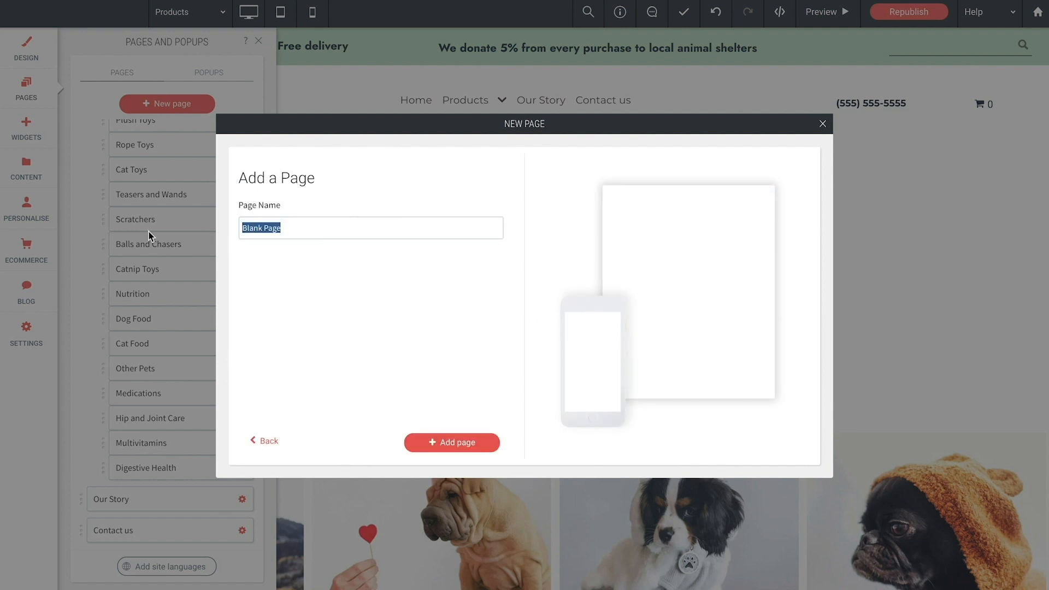
{"action": "type", "text": "Anx"}
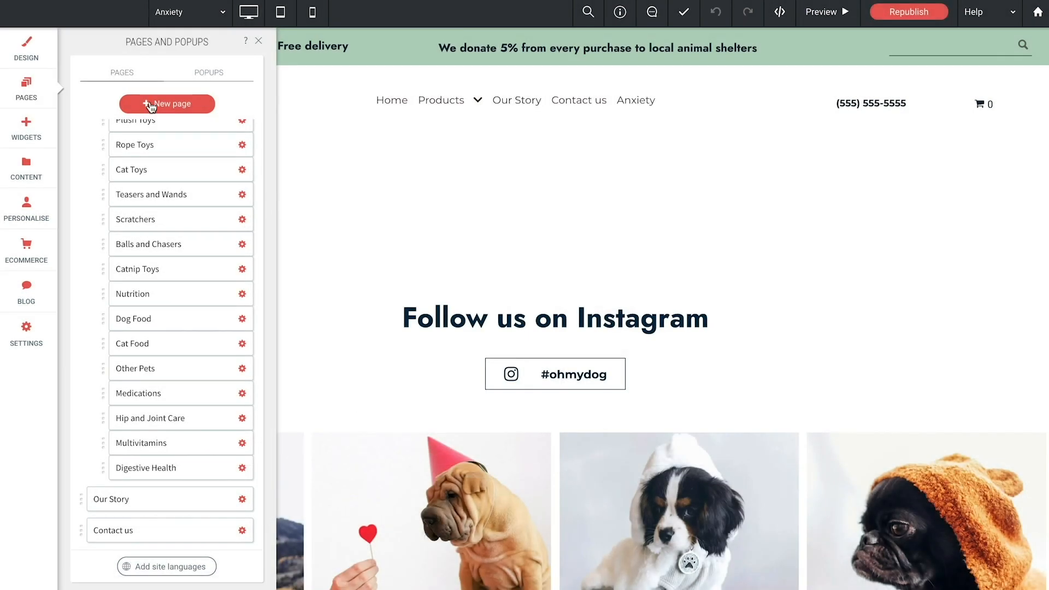
Add a blank page named Liver Care, and nest Anxiety and Liver Care under Products below Digestive Health.
{"action": "left_click", "coordinate": [153, 103]}
{"action": "left_click", "coordinate": [267, 220]}
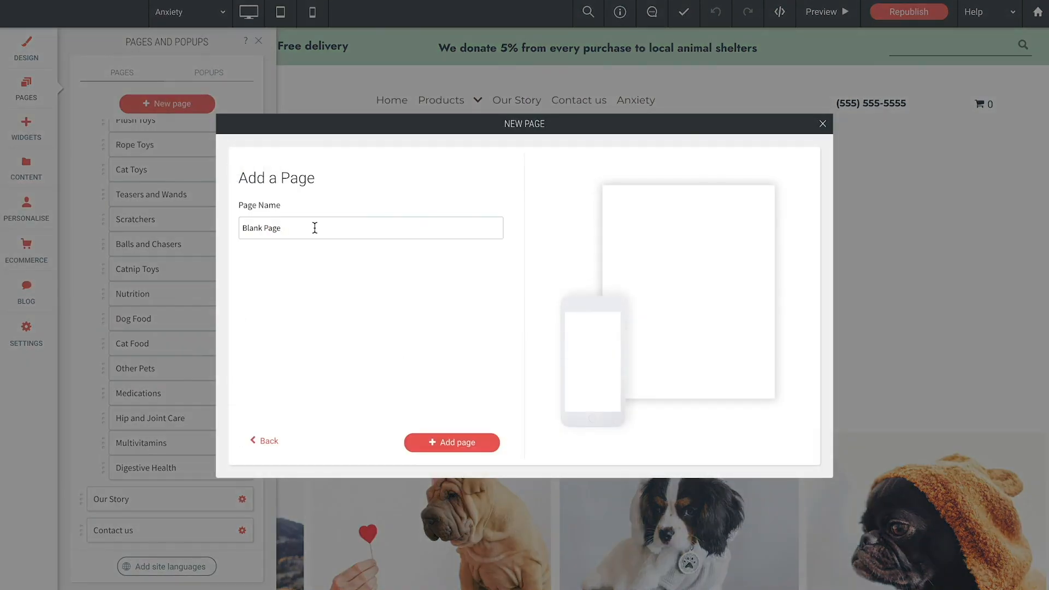
{"action": "left_click_drag", "start_coordinate": [313, 226], "coordinate": [190, 228]}
{"action": "type", "text": "Liver C"}
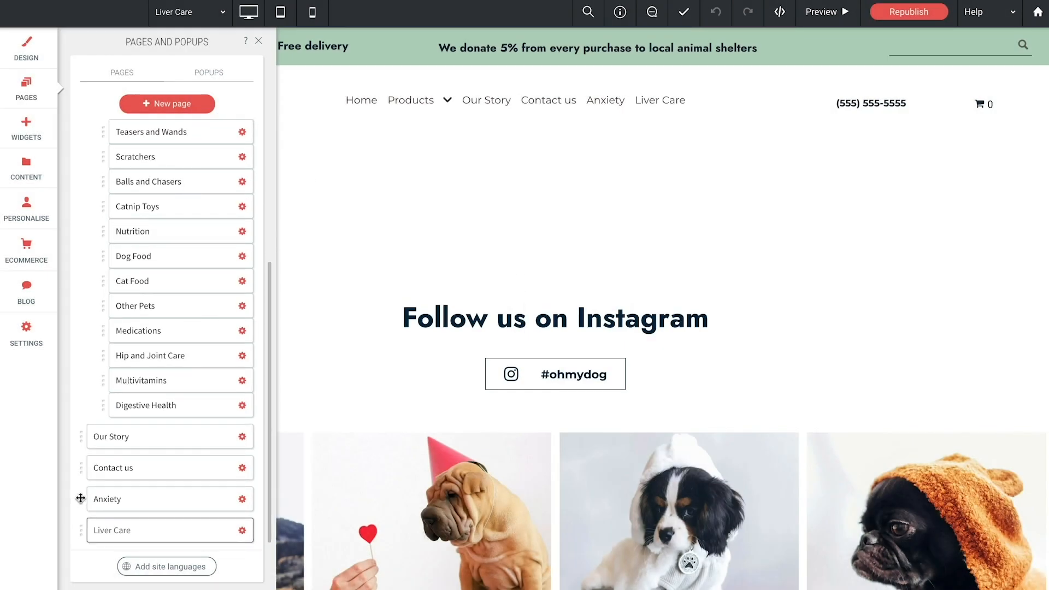
{"action": "mouse_move", "coordinate": [81, 499]}
{"action": "left_mouse_down"}
{"action": "mouse_move", "coordinate": [110, 422]}
{"action": "mouse_move", "coordinate": [112, 436]}
{"action": "left_mouse_up"}
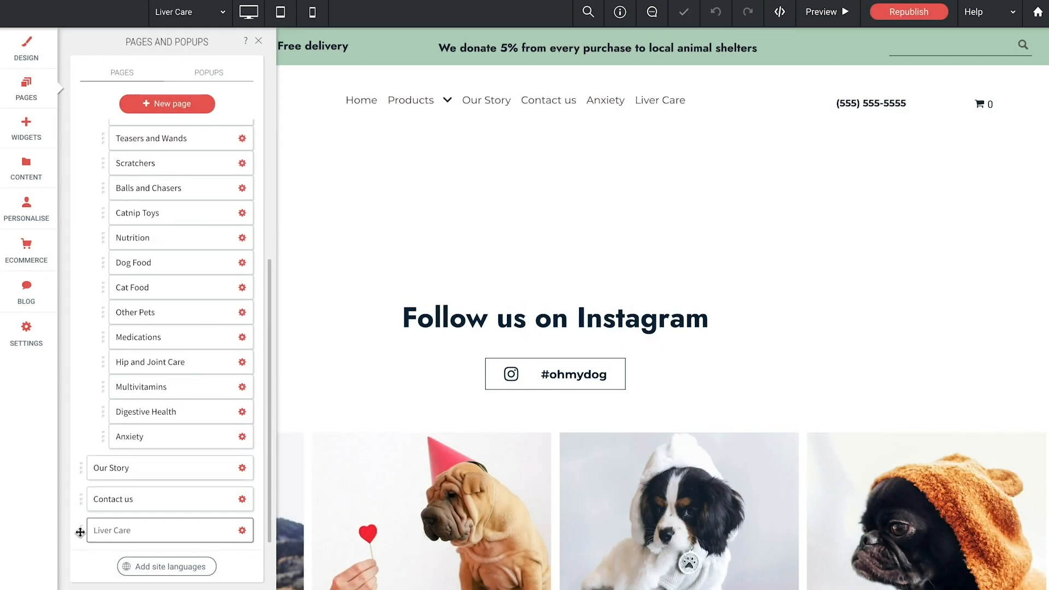
{"action": "left_click_drag", "start_coordinate": [80, 533], "coordinate": [110, 467]}
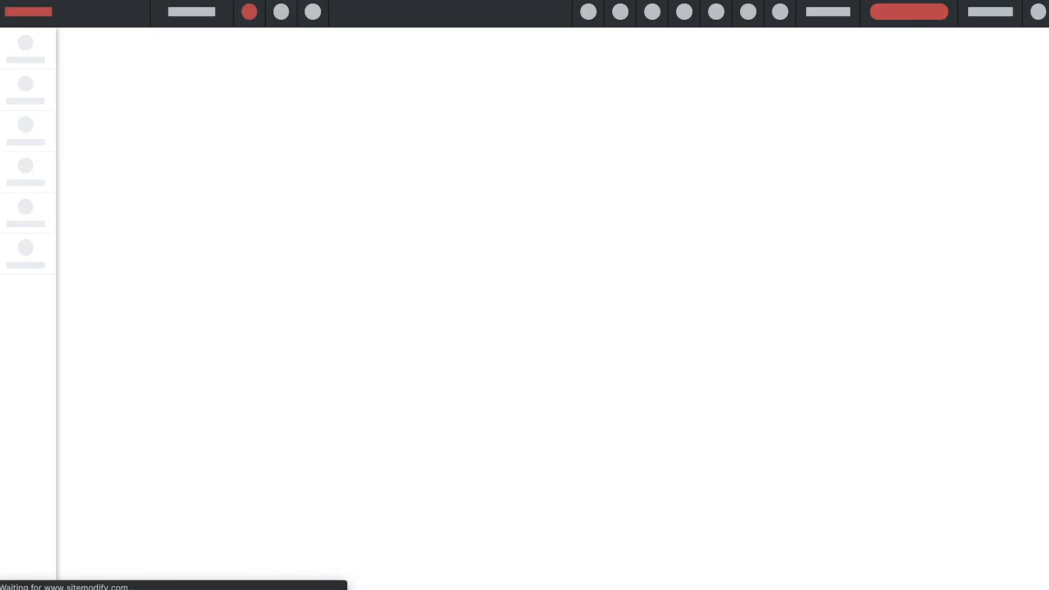
Check how the Products dropdown distributes its items across the columns in the site preview, and return to the editor.
{"action": "left_click", "coordinate": [825, 17]}
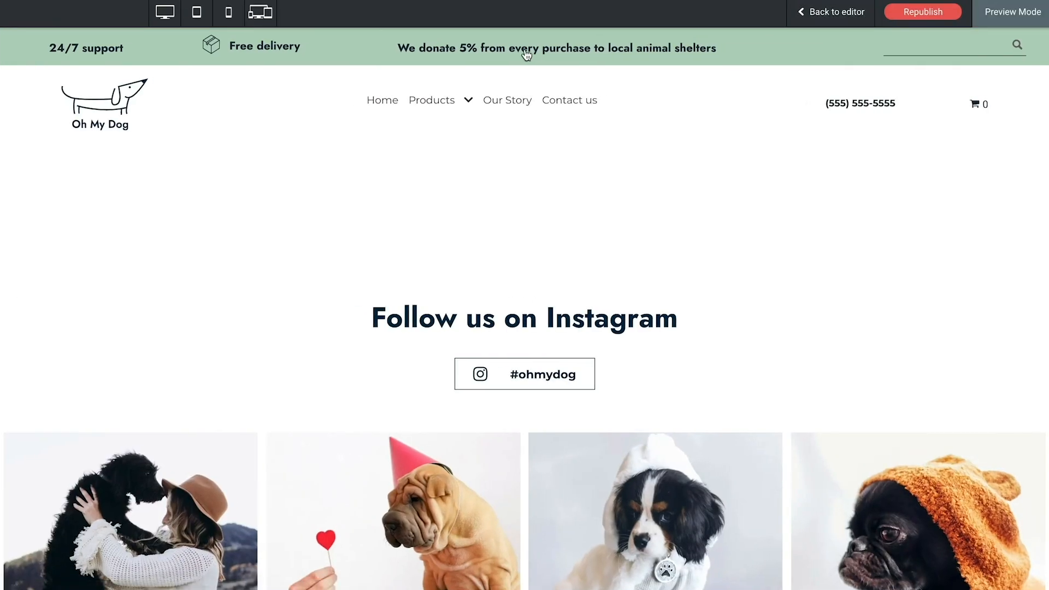
{"action": "left_click", "coordinate": [468, 101]}
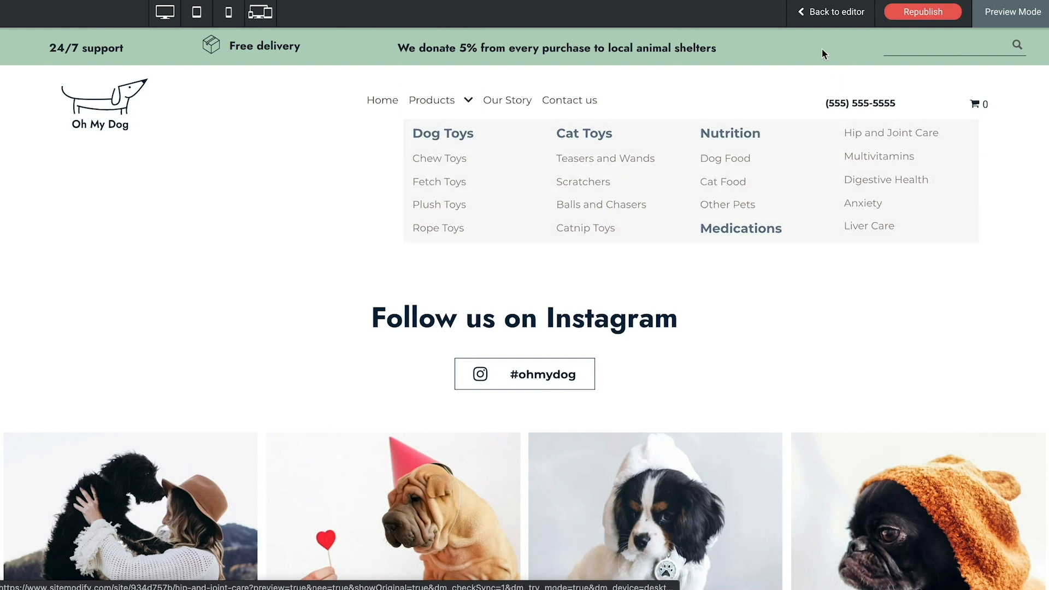
{"action": "left_click", "coordinate": [823, 12]}
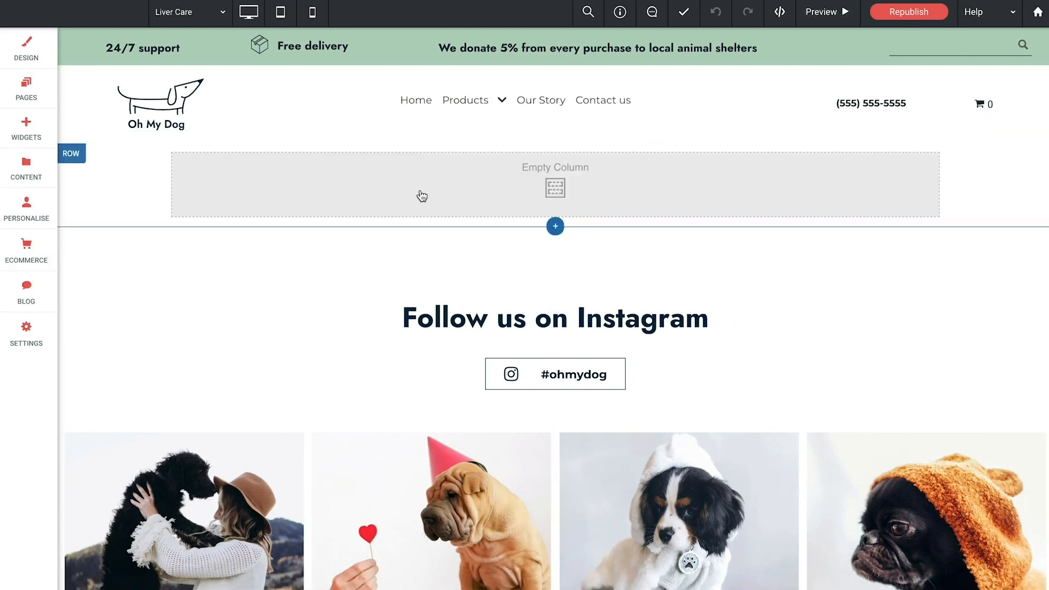
Set the distribution mode for items in columns to Manual in the Mega Menu's first item override, the Regular one for Products.
{"action": "left_click", "coordinate": [454, 107]}
{"action": "left_click_drag", "start_coordinate": [943, 99], "coordinate": [255, 114]}
{"action": "scroll", "coordinate": [252, 323], "scroll_direction": "down", "scroll_amount": 10}
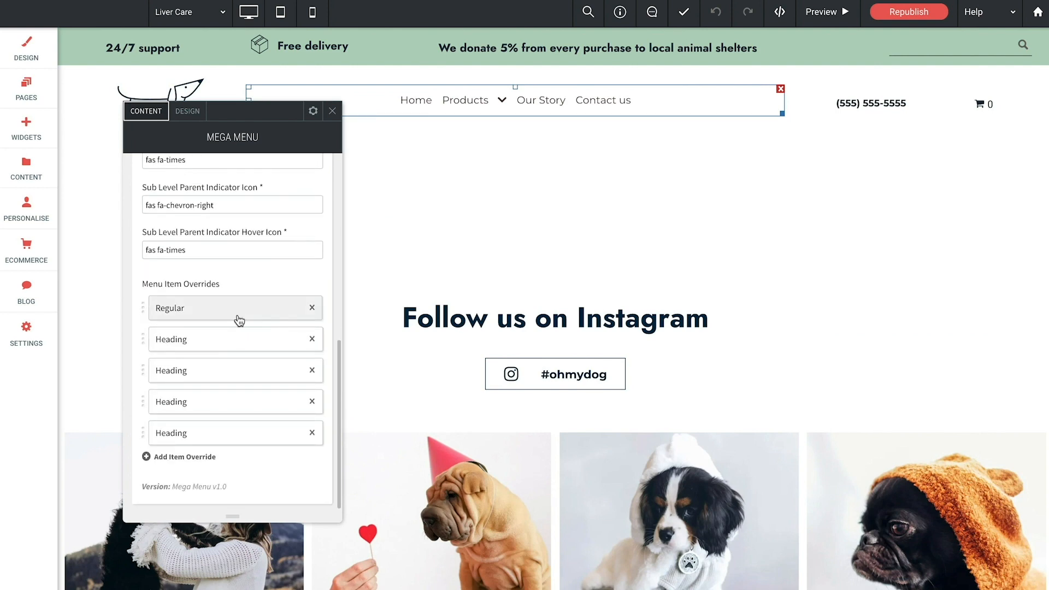
{"action": "left_click", "coordinate": [235, 315]}
{"action": "scroll", "coordinate": [380, 251], "scroll_direction": "down", "scroll_amount": 1}
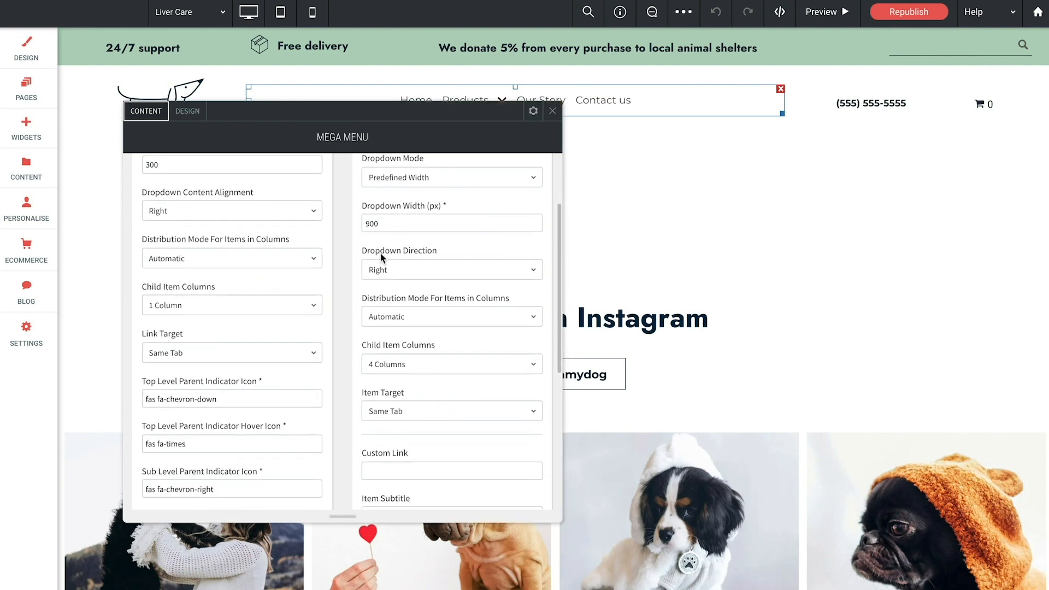
{"action": "scroll", "coordinate": [380, 251], "scroll_direction": "up", "scroll_amount": 2}
{"action": "left_click", "coordinate": [398, 424]}
{"action": "left_click", "coordinate": [384, 462]}
{"action": "scroll", "coordinate": [335, 386], "scroll_direction": "down", "scroll_amount": 3}
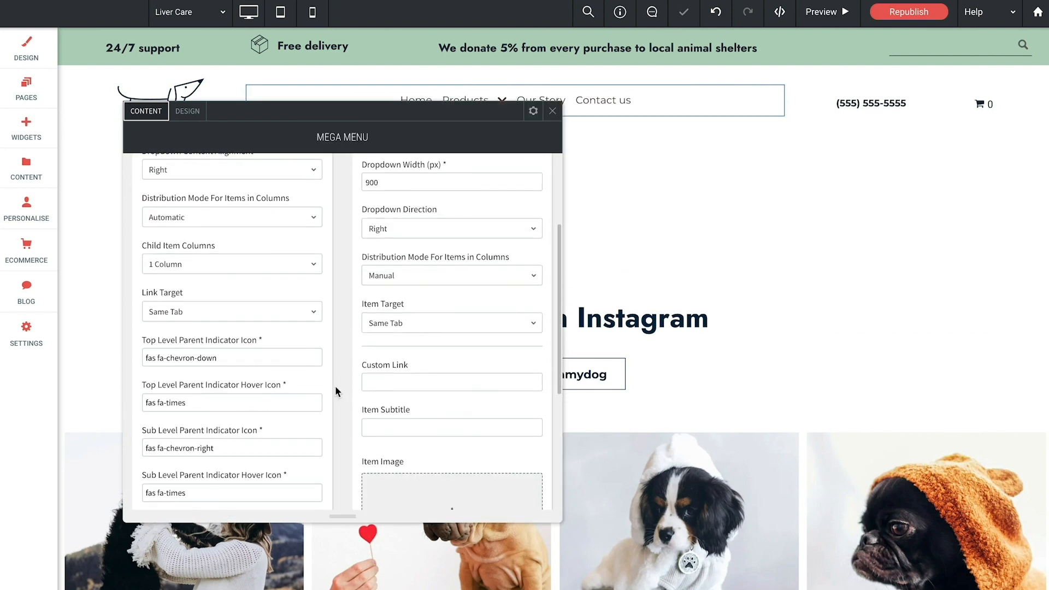
Move the Mega Menu settings clear of the navigation, check the Products dropdown with manual distribution, and close the settings.
{"action": "scroll", "coordinate": [336, 385], "scroll_direction": "down", "scroll_amount": 1}
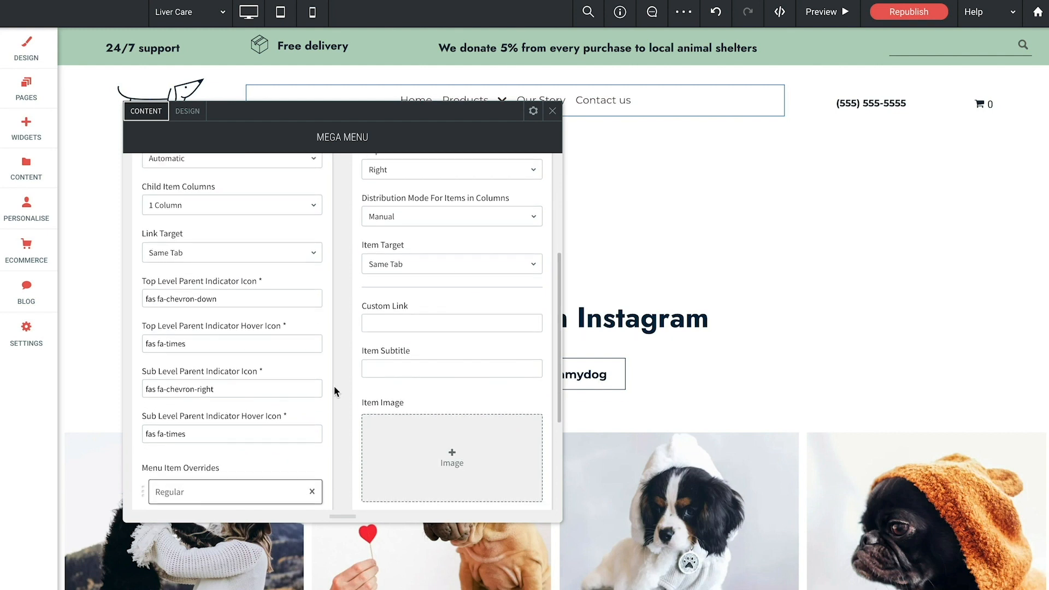
{"action": "scroll", "coordinate": [333, 386], "scroll_direction": "down", "scroll_amount": 4}
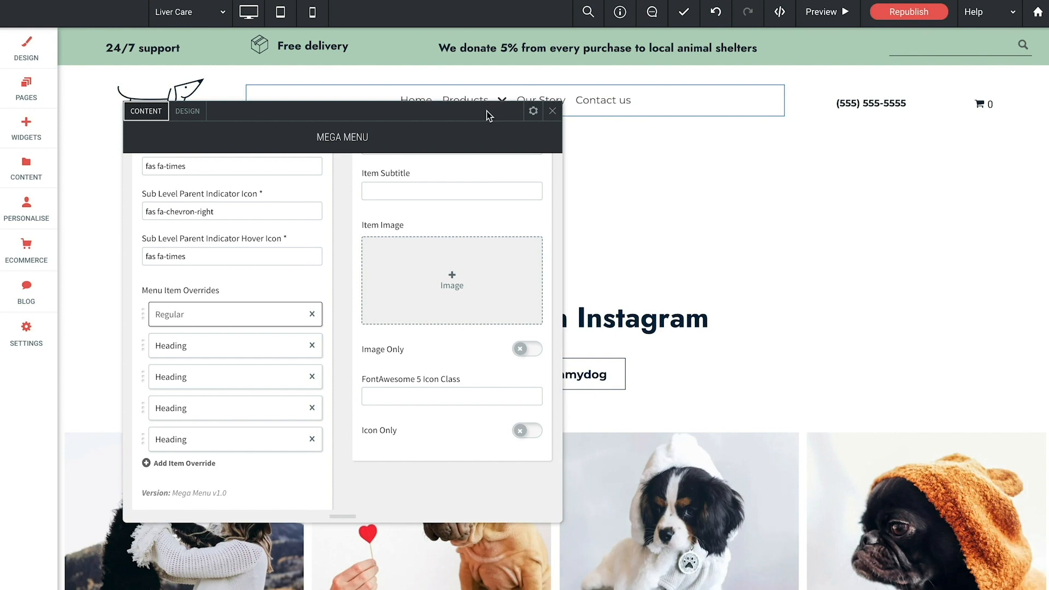
{"action": "left_click_drag", "start_coordinate": [487, 113], "coordinate": [414, 166]}
{"action": "left_click", "coordinate": [502, 99]}
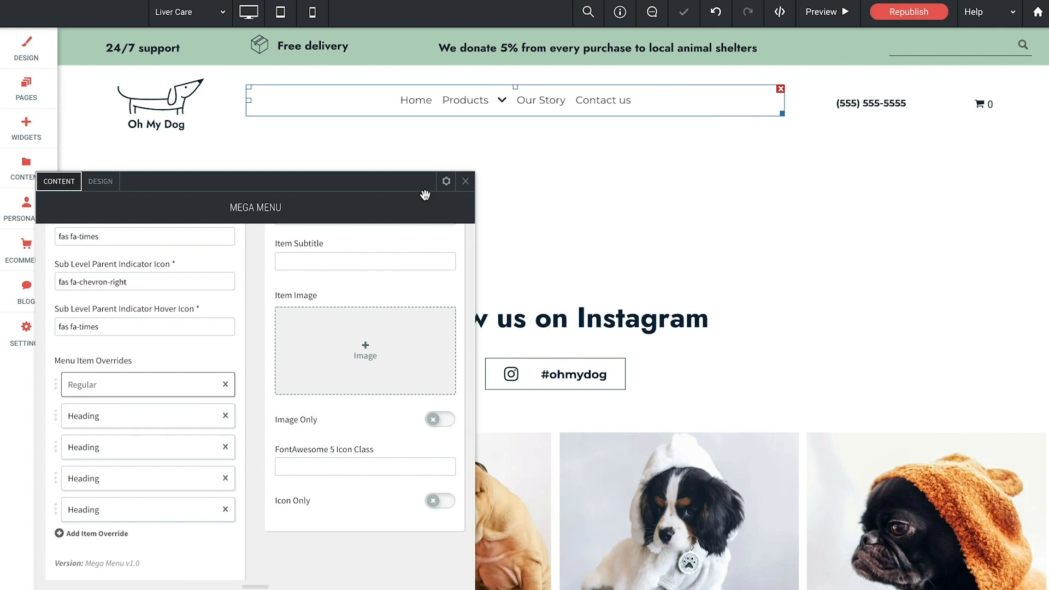
{"action": "left_click", "coordinate": [465, 182]}
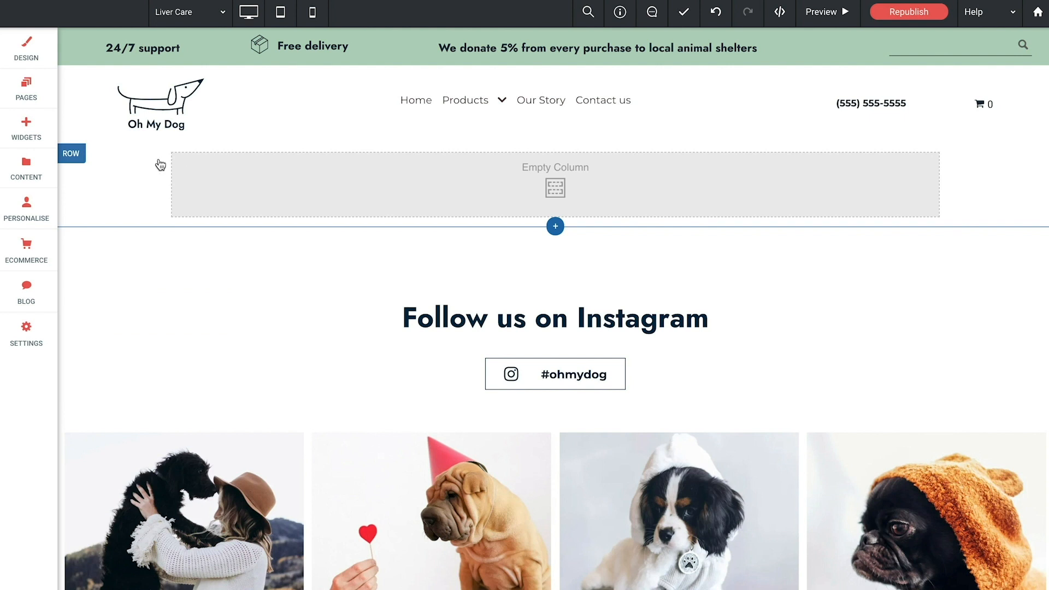
Add a blank page named Separator 1 to the site.
{"action": "left_click", "coordinate": [43, 100]}
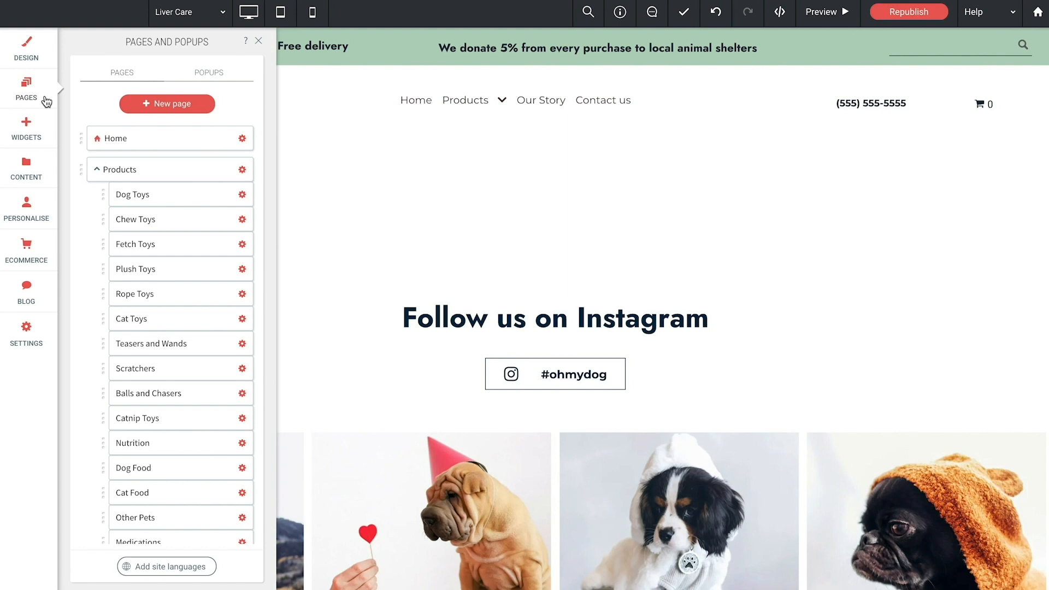
{"action": "left_click", "coordinate": [163, 104]}
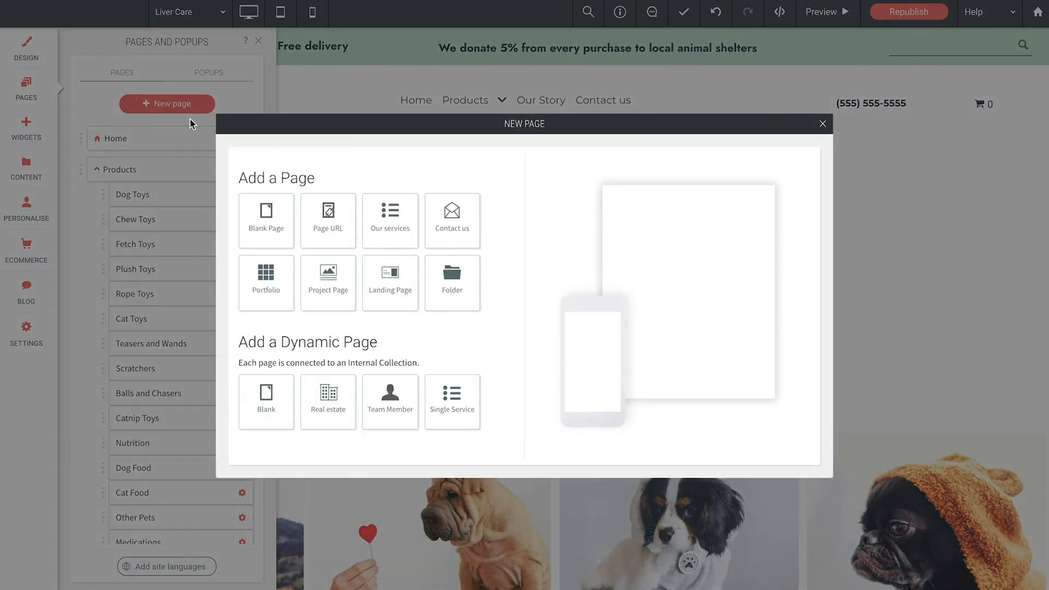
{"action": "left_click", "coordinate": [269, 215]}
{"action": "left_click_drag", "start_coordinate": [289, 229], "coordinate": [163, 230]}
{"action": "type", "text": "Separator 1"}
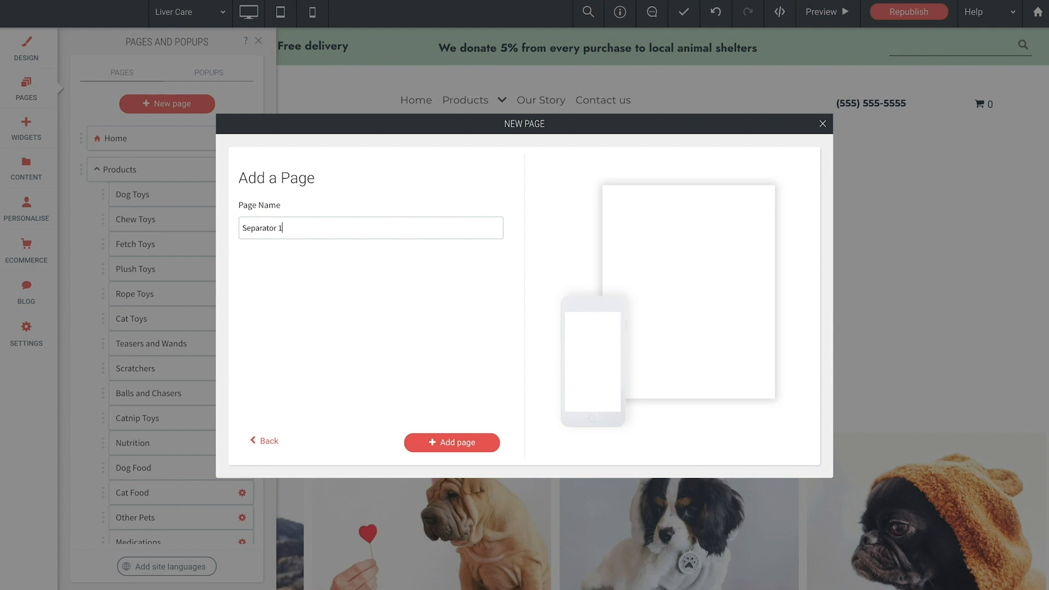
{"action": "left_click", "coordinate": [452, 443]}
Add a second separator as a blank page named Separator 2.
{"action": "left_click", "coordinate": [166, 104]}
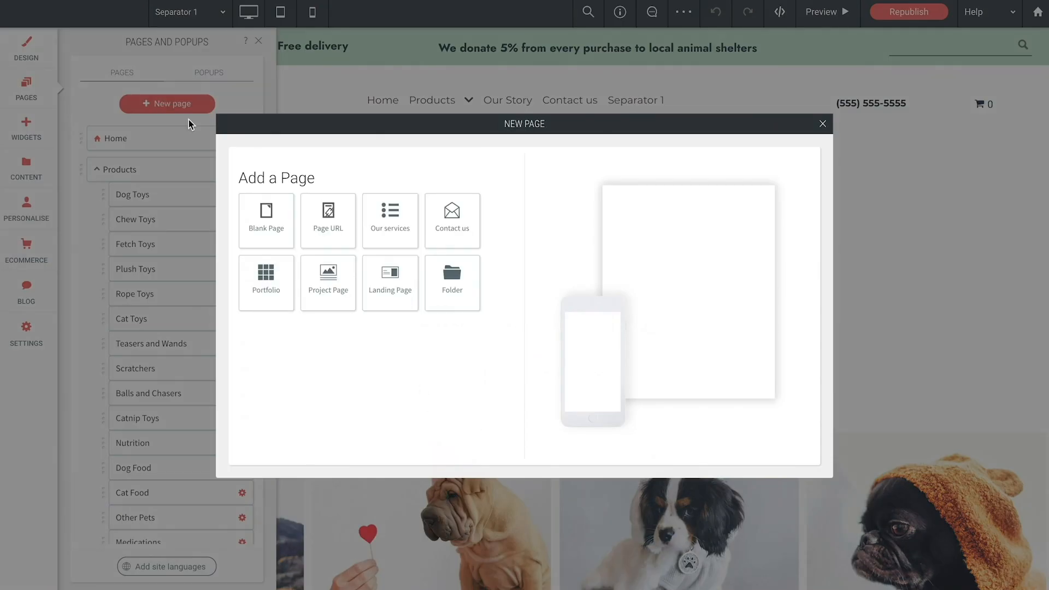
{"action": "left_click", "coordinate": [273, 228]}
{"action": "triple_click", "coordinate": [277, 230]}
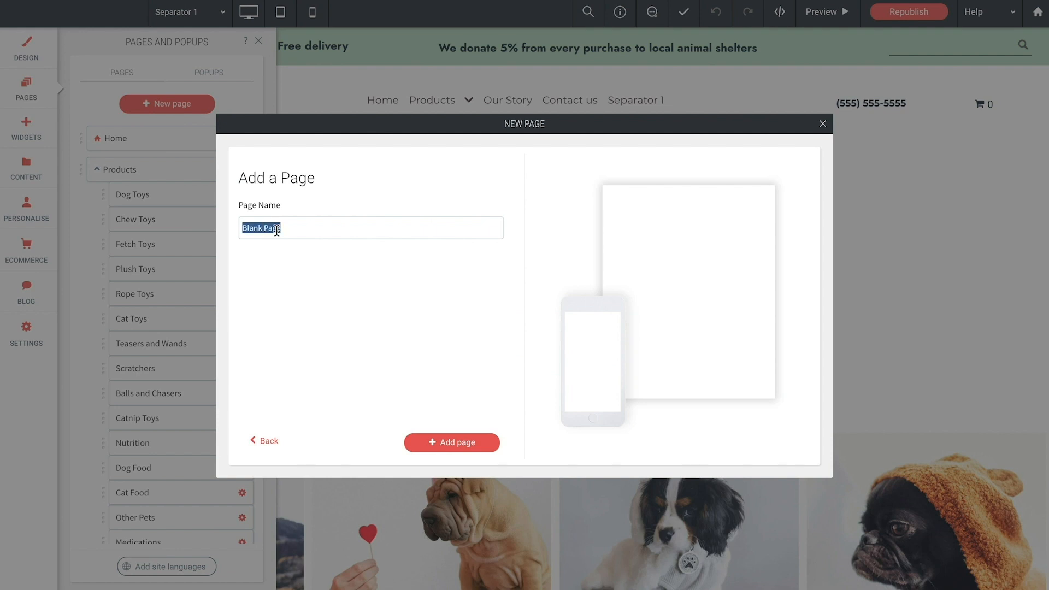
{"action": "type", "text": "Separator 2"}
{"action": "left_click", "coordinate": [453, 444]}
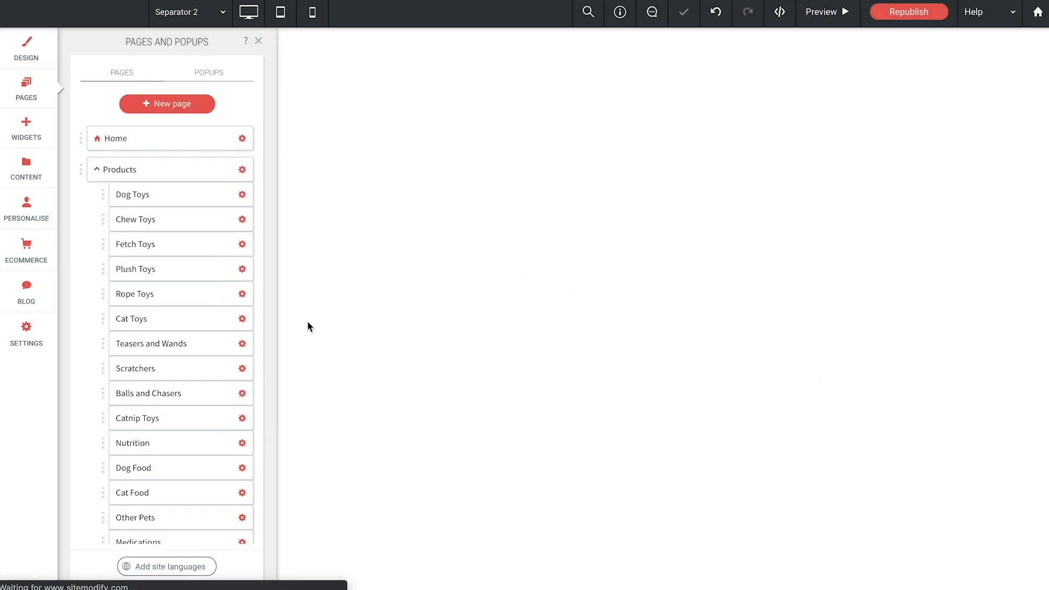
Add a third separator as a blank page named Separator 3.
{"action": "left_click", "coordinate": [170, 107]}
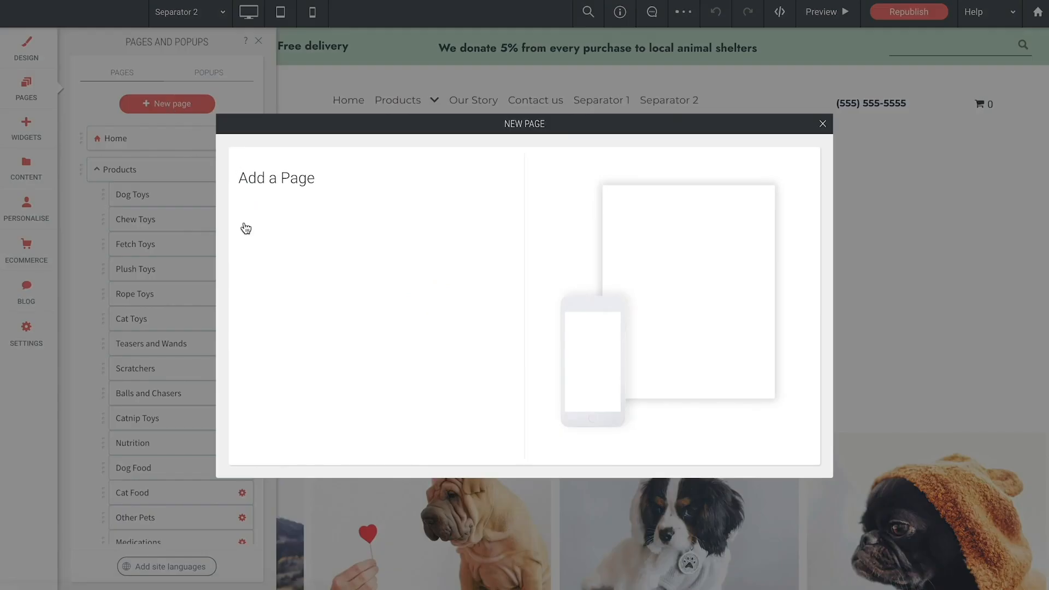
{"action": "left_click", "coordinate": [269, 217]}
{"action": "triple_click", "coordinate": [271, 227]}
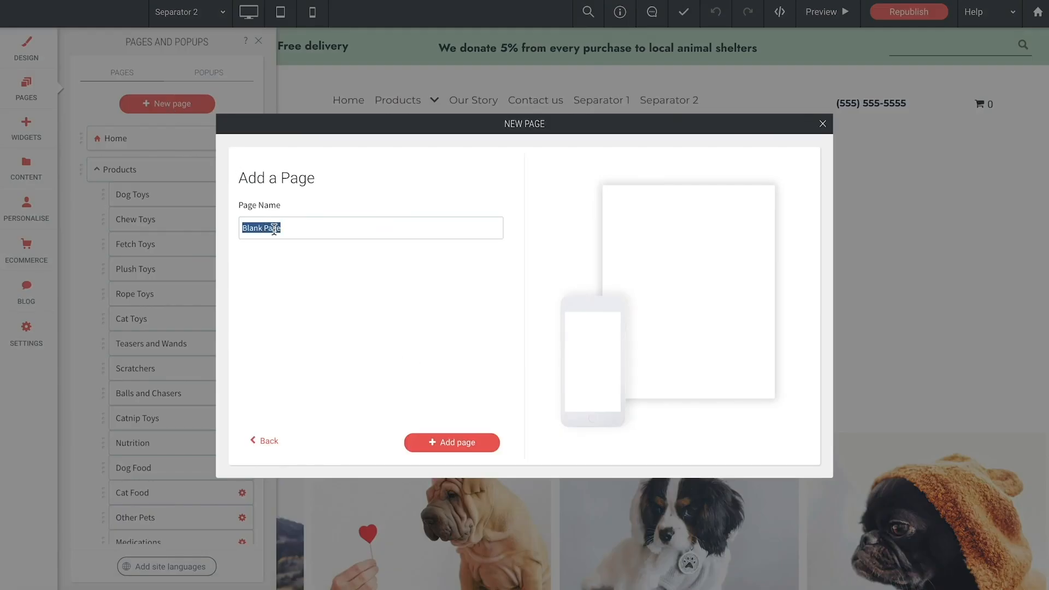
{"action": "type", "text": "Sep"}
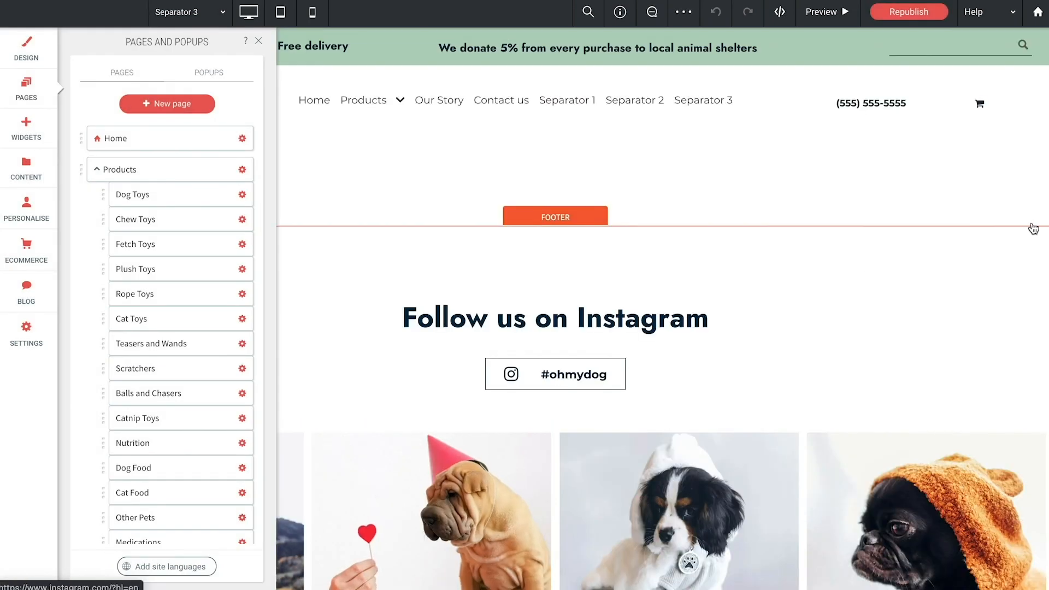
Nest the Separator 1 page under Products between Rope Toys and Cat Toys.
{"action": "scroll", "coordinate": [236, 383], "scroll_direction": "down", "scroll_amount": 5}
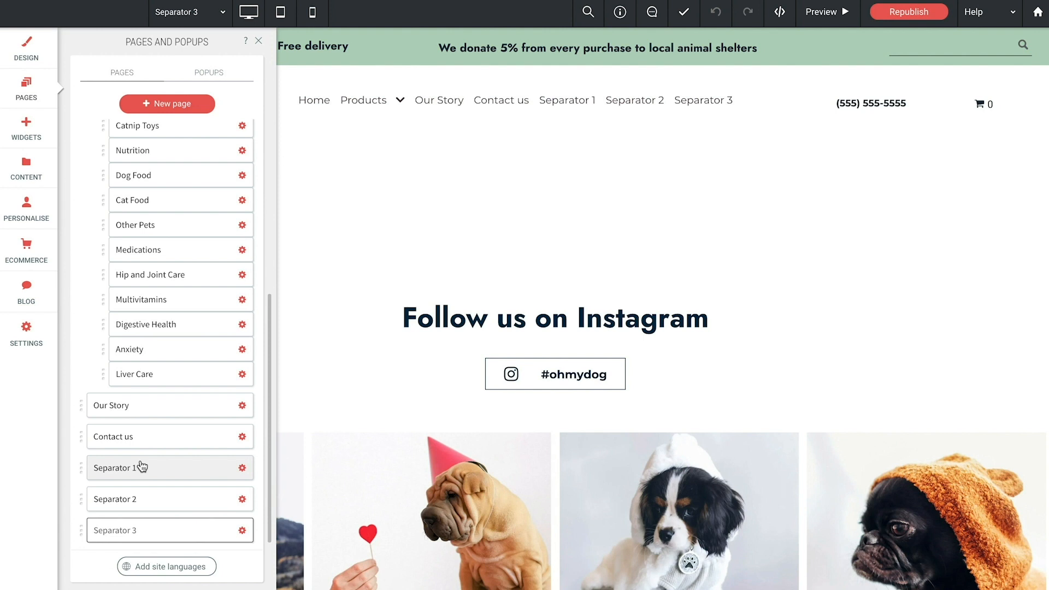
{"action": "scroll", "coordinate": [123, 469], "scroll_direction": "up", "scroll_amount": 2}
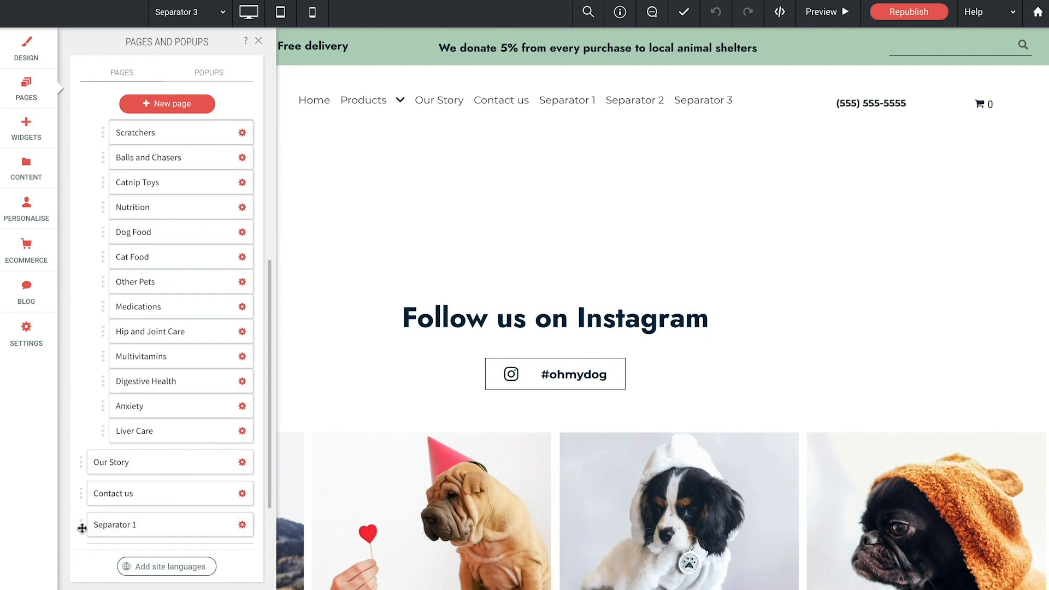
{"action": "left_click_drag", "start_coordinate": [82, 528], "coordinate": [112, 322]}
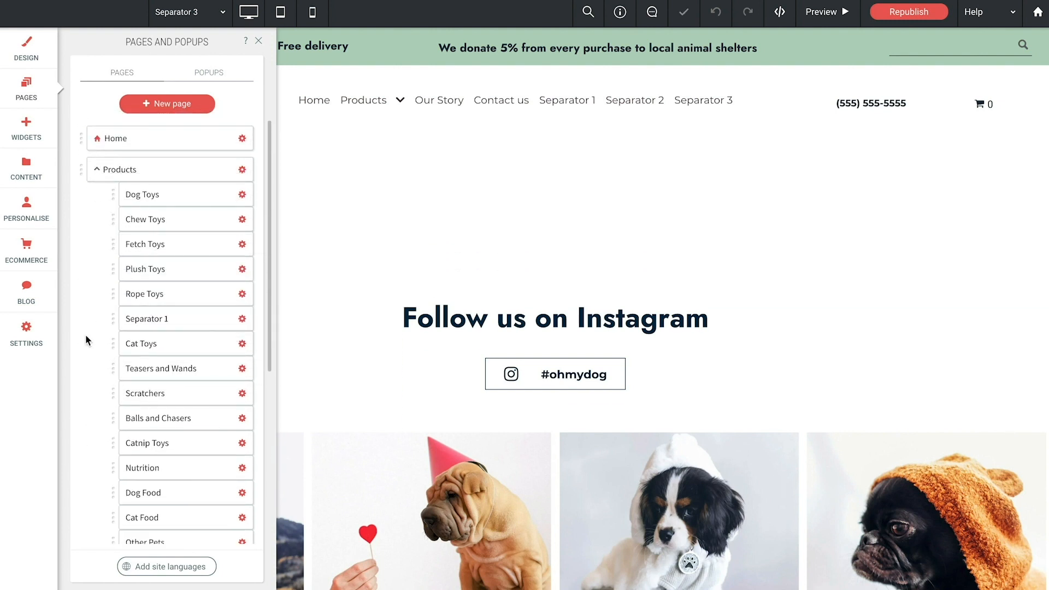
Nest the Separator 2 page under Products directly above Nutrition, and the Separator 3 page directly above Medications.
{"action": "scroll", "coordinate": [86, 334], "scroll_direction": "down", "scroll_amount": 5}
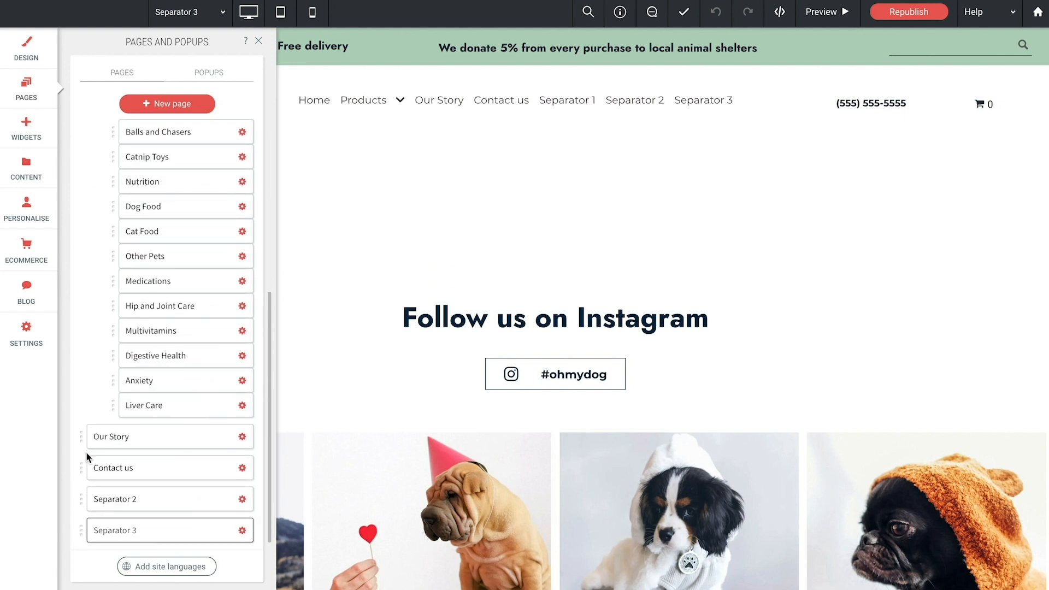
{"action": "left_click_drag", "start_coordinate": [82, 496], "coordinate": [130, 470]}
{"action": "scroll", "coordinate": [80, 449], "scroll_direction": "down", "scroll_amount": 5}
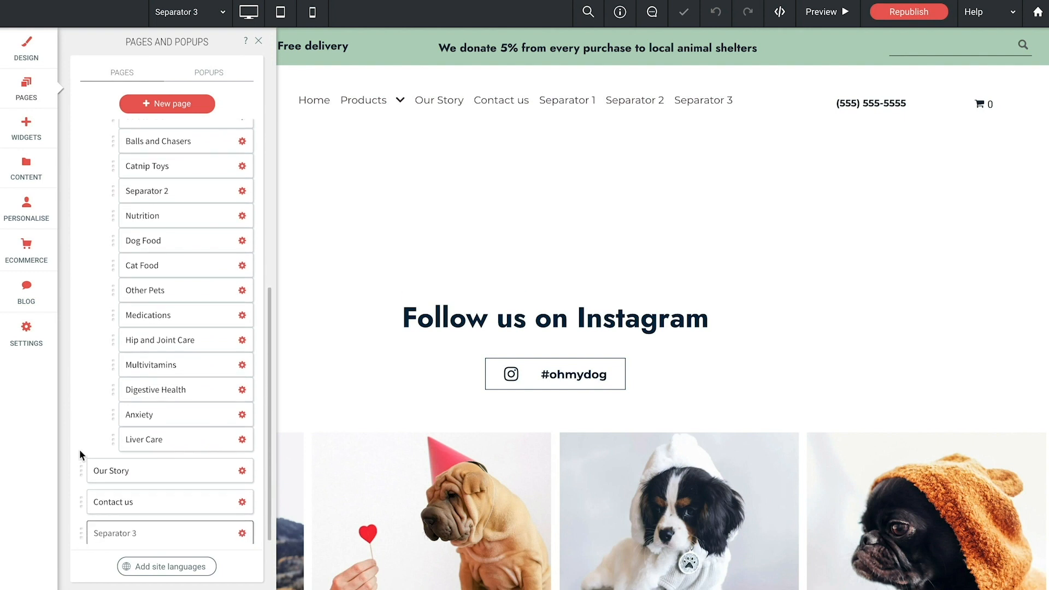
{"action": "left_click_drag", "start_coordinate": [82, 534], "coordinate": [115, 319]}
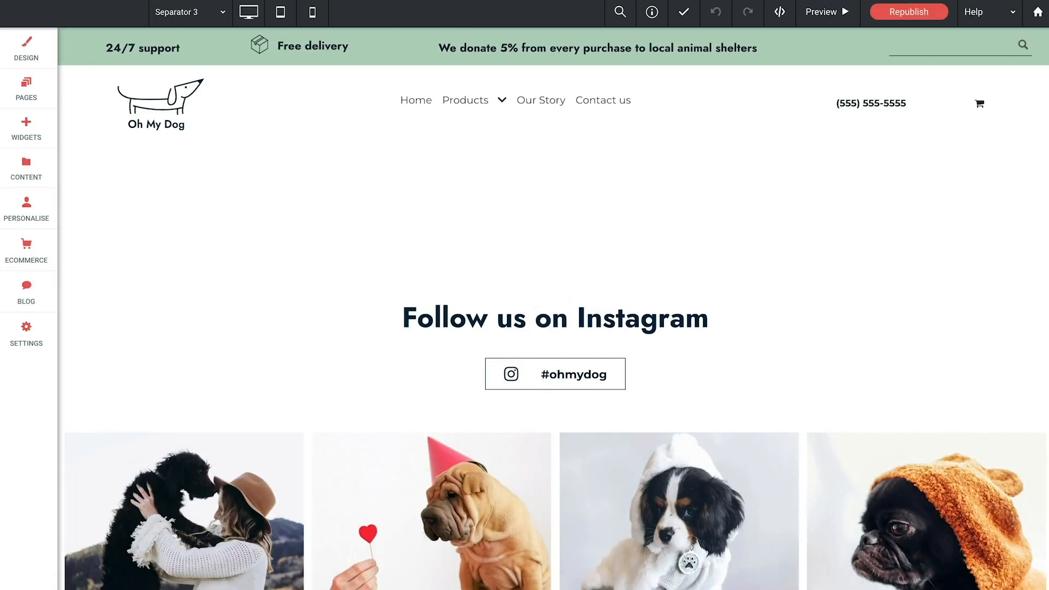
Add three more menu item overrides to the header's Mega Menu widget.
{"action": "left_click", "coordinate": [442, 102]}
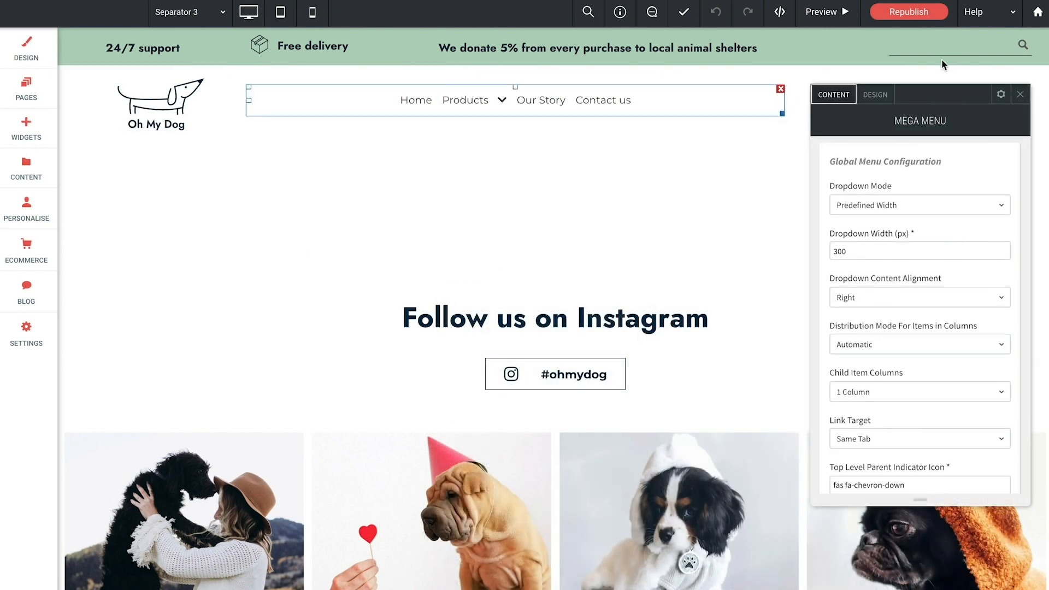
{"action": "left_click_drag", "start_coordinate": [920, 89], "coordinate": [234, 88]}
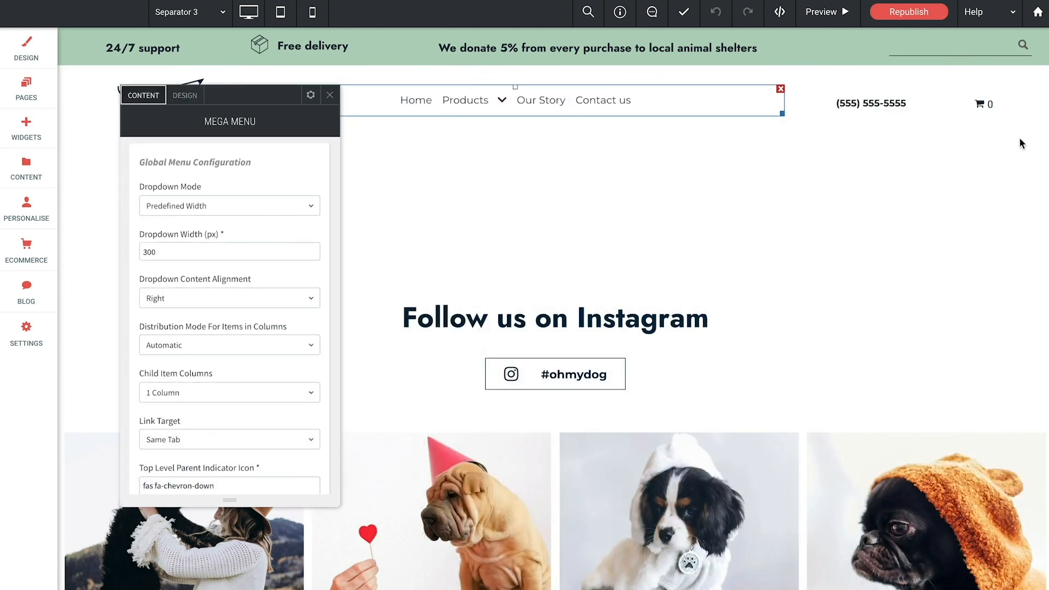
{"action": "scroll", "coordinate": [224, 351], "scroll_direction": "down", "scroll_amount": 7}
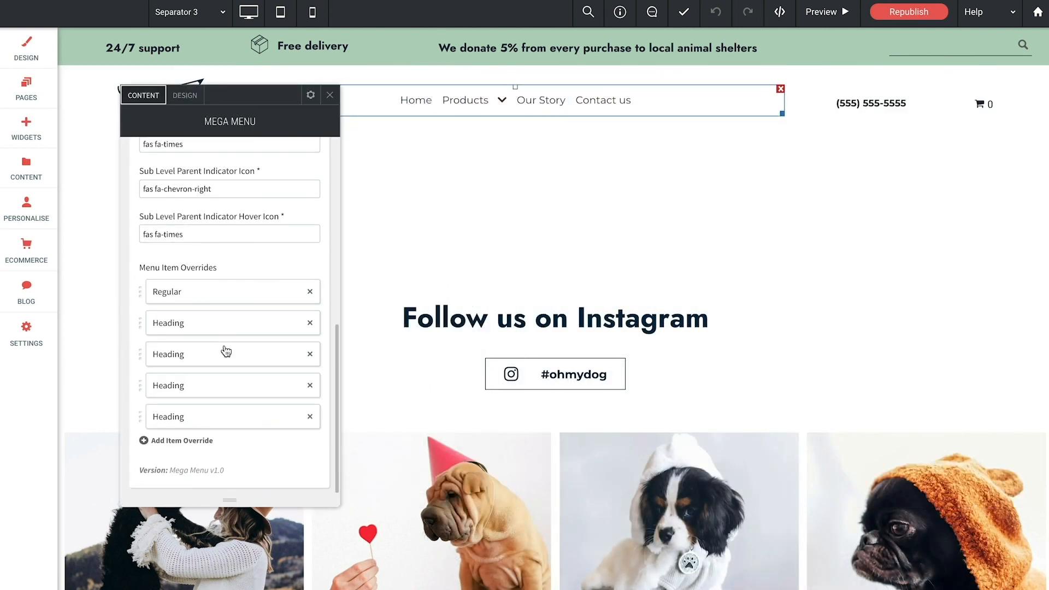
{"action": "left_click", "coordinate": [173, 440]}
{"action": "left_click", "coordinate": [178, 443]}
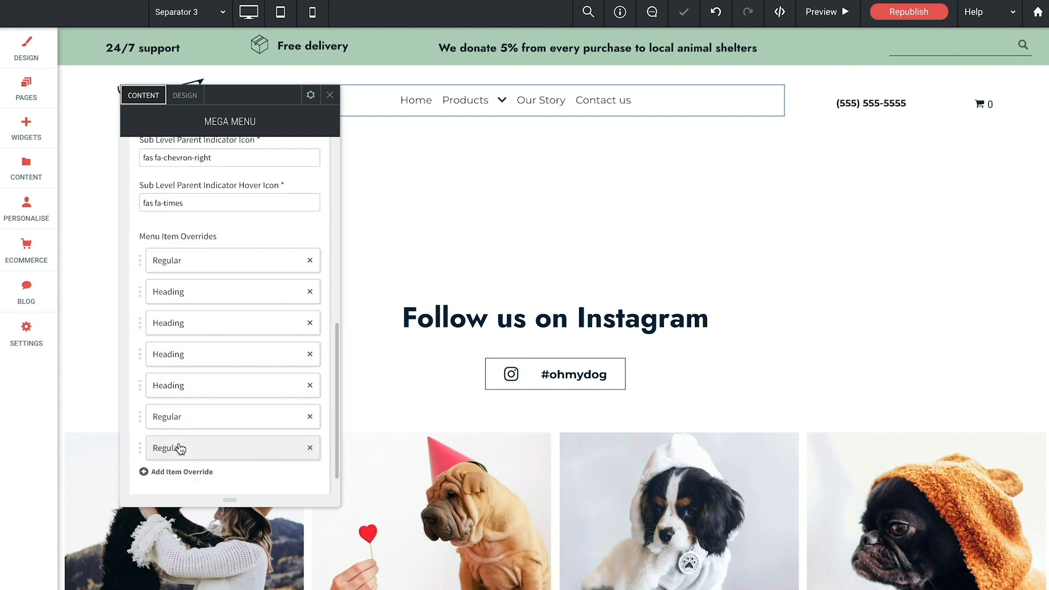
{"action": "left_click", "coordinate": [179, 443]}
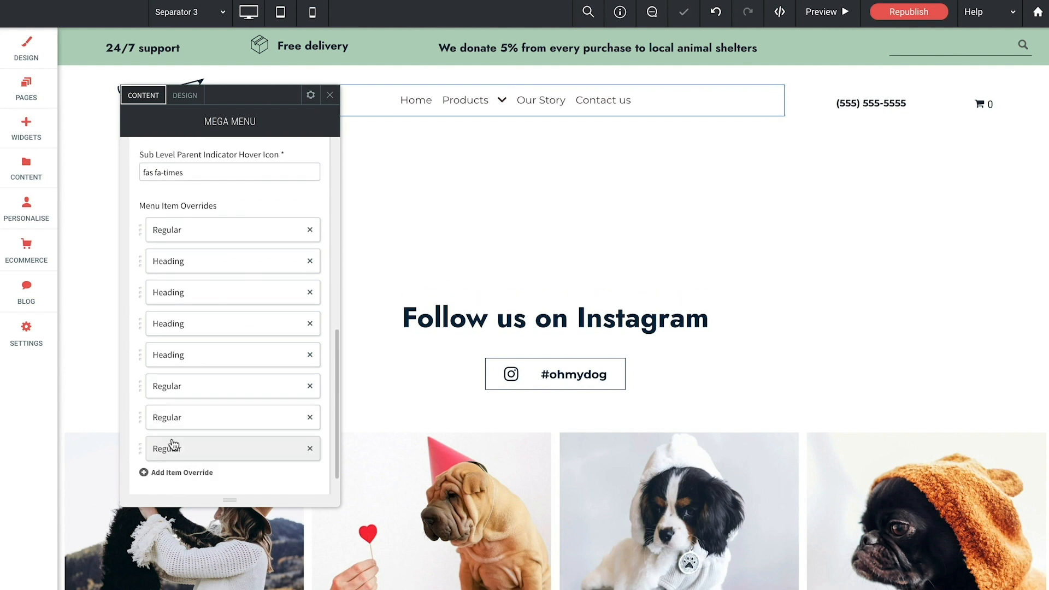
Link the first new override to the Separator 1 page and set its item type to Column Separator.
{"action": "left_click", "coordinate": [196, 387]}
{"action": "scroll", "coordinate": [359, 264], "scroll_direction": "up", "scroll_amount": 10}
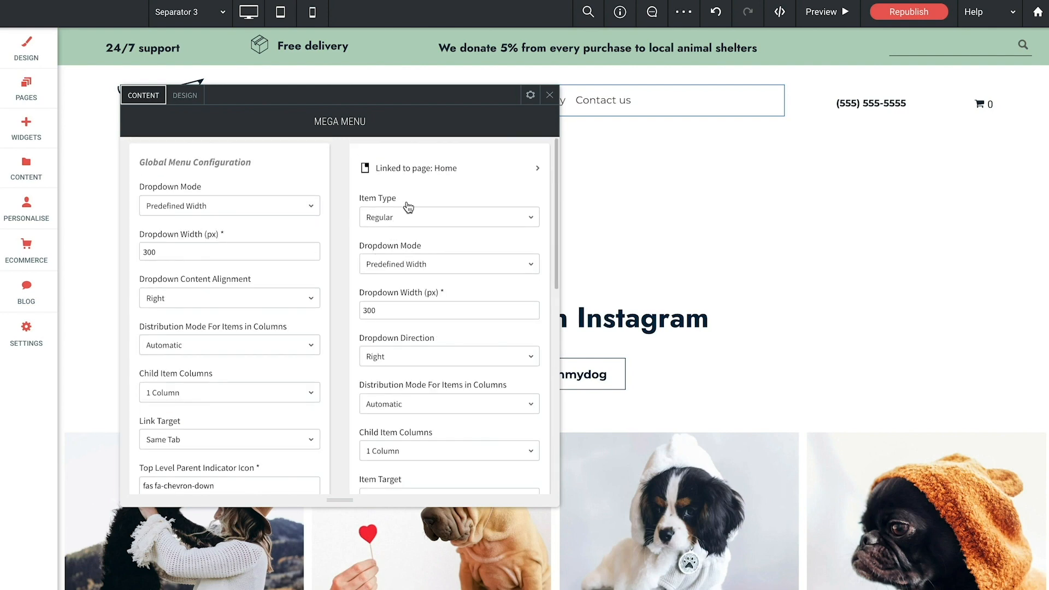
{"action": "left_click", "coordinate": [429, 169]}
{"action": "left_click", "coordinate": [630, 209]}
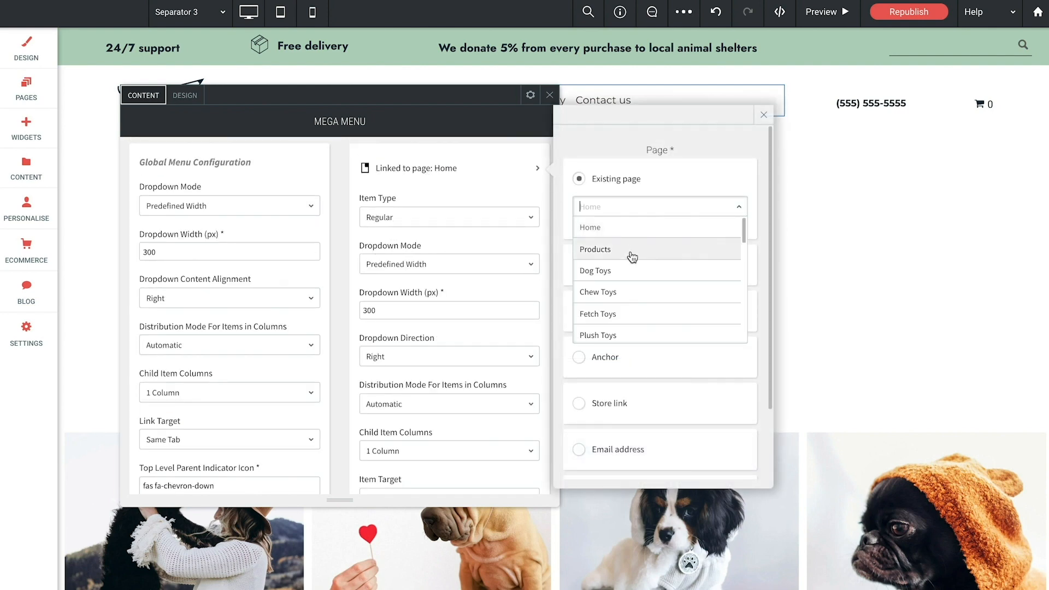
{"action": "scroll", "coordinate": [632, 263], "scroll_direction": "down", "scroll_amount": 3}
{"action": "left_click", "coordinate": [606, 241]}
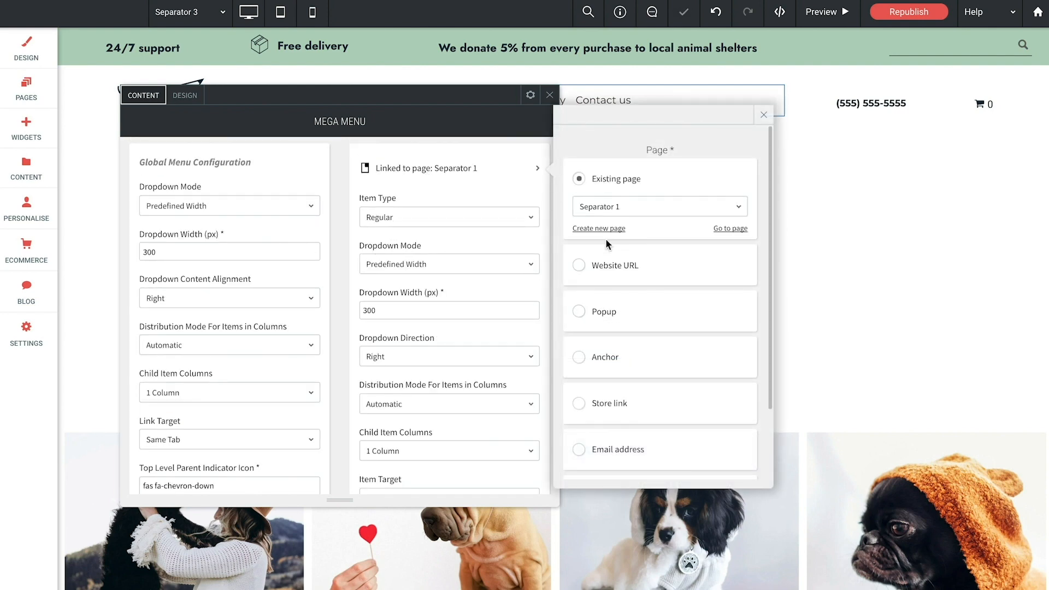
{"action": "left_click", "coordinate": [381, 218]}
{"action": "left_click", "coordinate": [391, 259]}
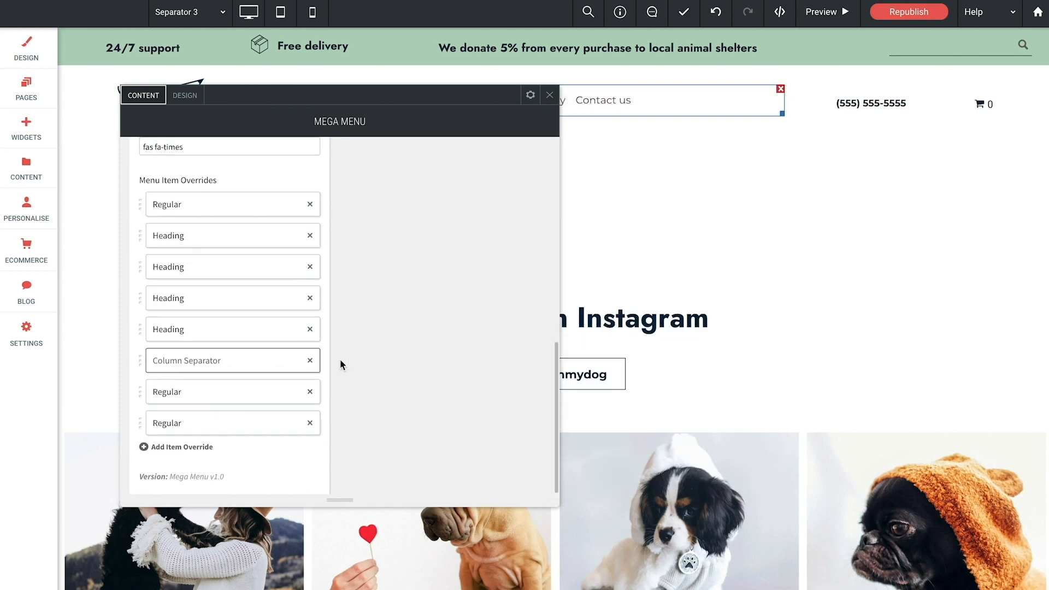
Link the second new override to the Separator 2 page and make it a Column Separator.
{"action": "left_click", "coordinate": [203, 394]}
{"action": "scroll", "coordinate": [407, 325], "scroll_direction": "up", "scroll_amount": 10}
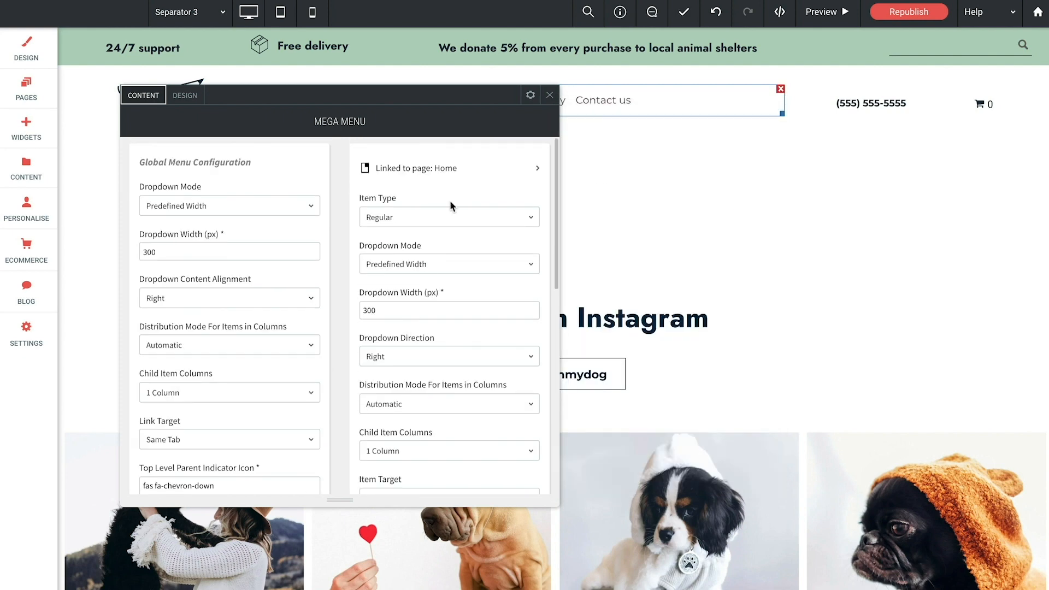
{"action": "left_click", "coordinate": [443, 179]}
{"action": "left_click", "coordinate": [659, 206]}
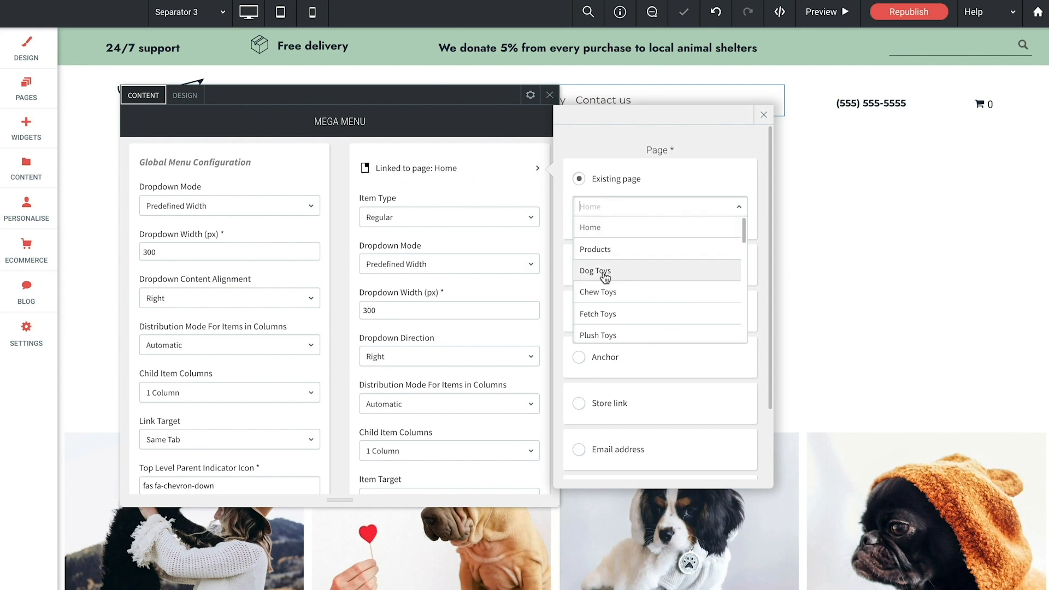
{"action": "scroll", "coordinate": [605, 277], "scroll_direction": "down", "scroll_amount": 3}
{"action": "left_click", "coordinate": [604, 290]}
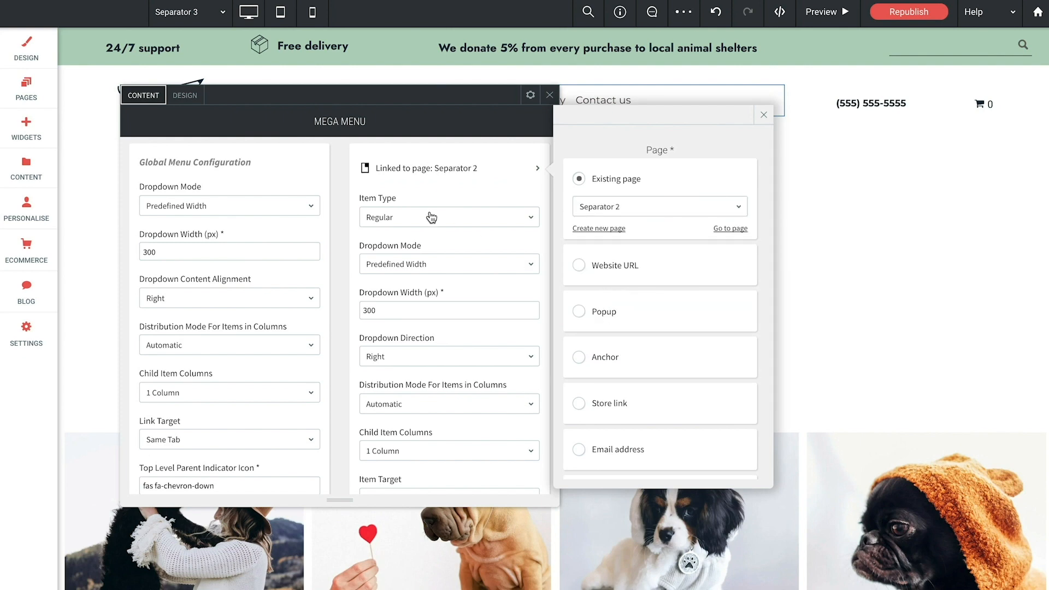
{"action": "left_click", "coordinate": [420, 215]}
{"action": "left_click", "coordinate": [395, 259]}
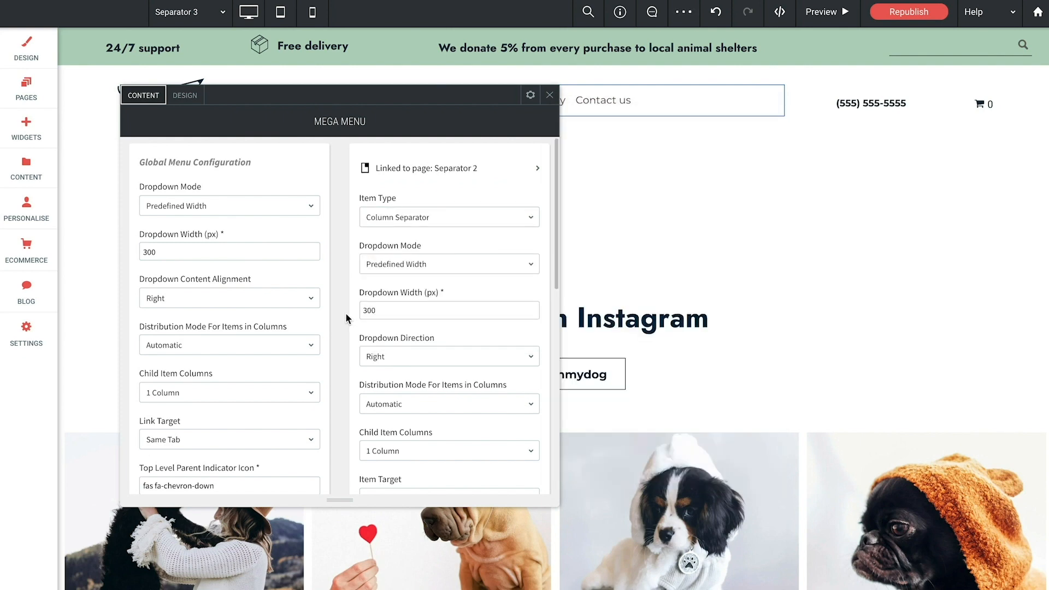
Link the last new override to the Separator 3 page and make it a Column Separator.
{"action": "left_click", "coordinate": [336, 331]}
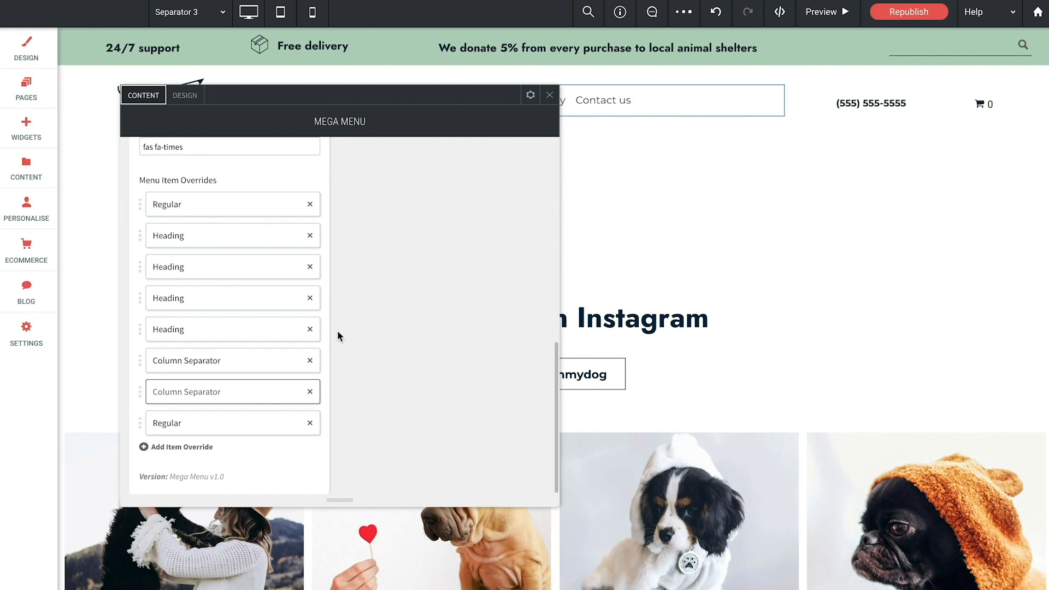
{"action": "left_click", "coordinate": [208, 426]}
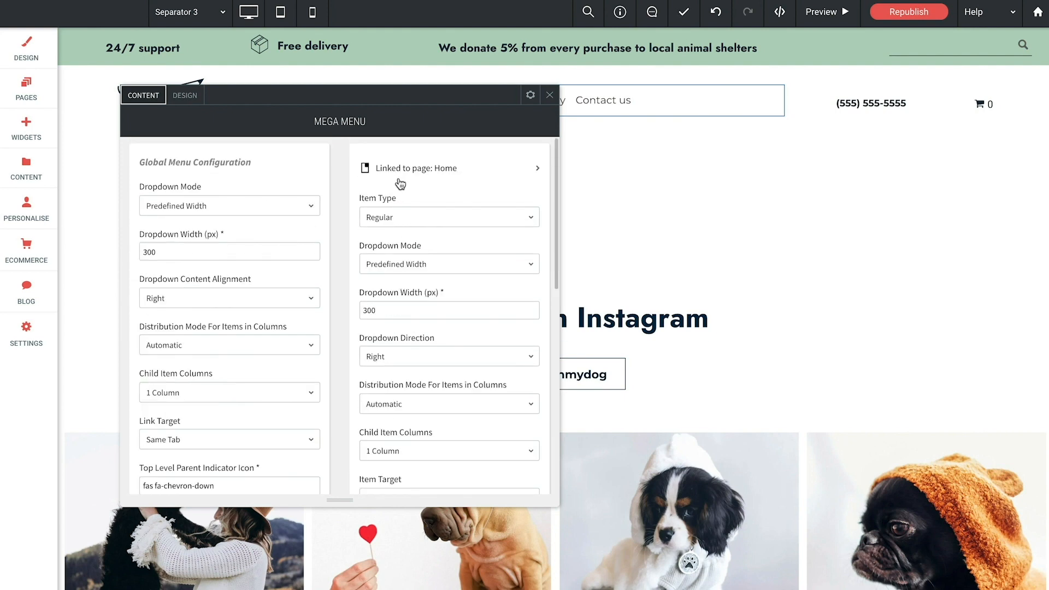
{"action": "left_click", "coordinate": [407, 170]}
{"action": "left_click", "coordinate": [616, 205]}
{"action": "scroll", "coordinate": [629, 284], "scroll_direction": "down", "scroll_amount": 5}
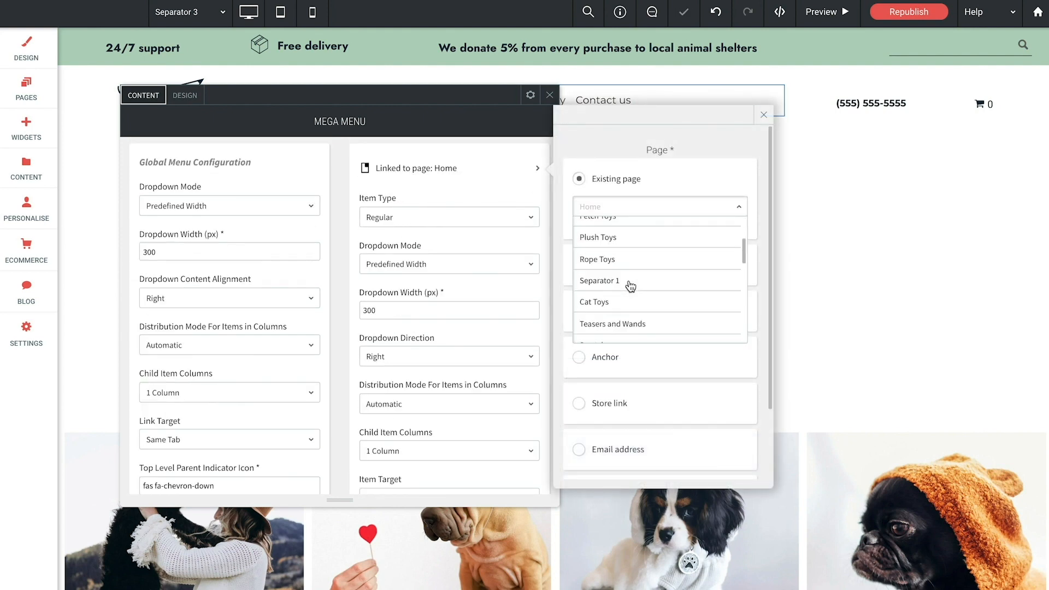
{"action": "scroll", "coordinate": [630, 285], "scroll_direction": "down", "scroll_amount": 5}
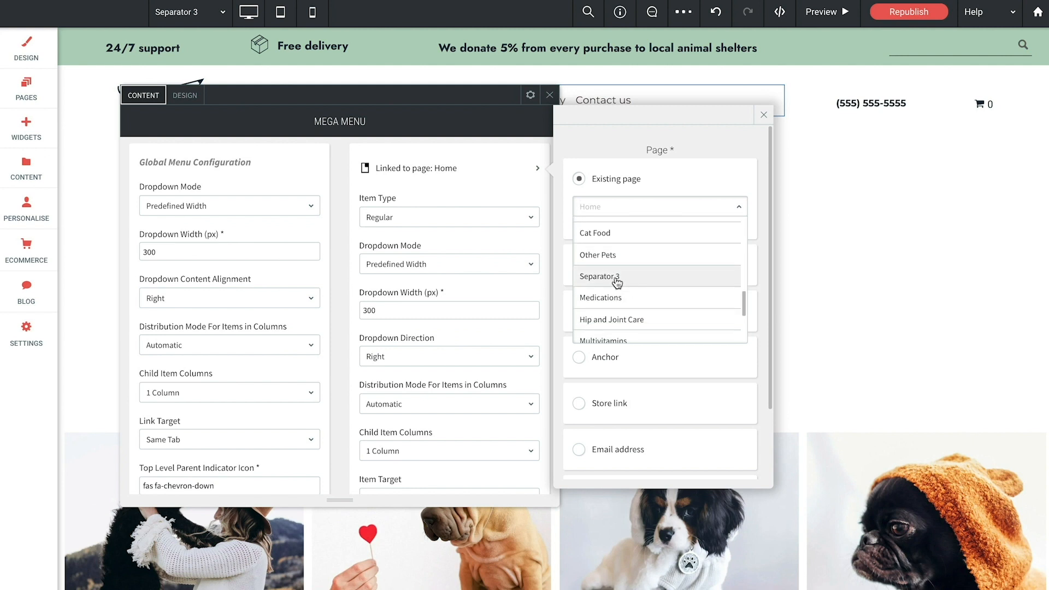
{"action": "left_click", "coordinate": [616, 279]}
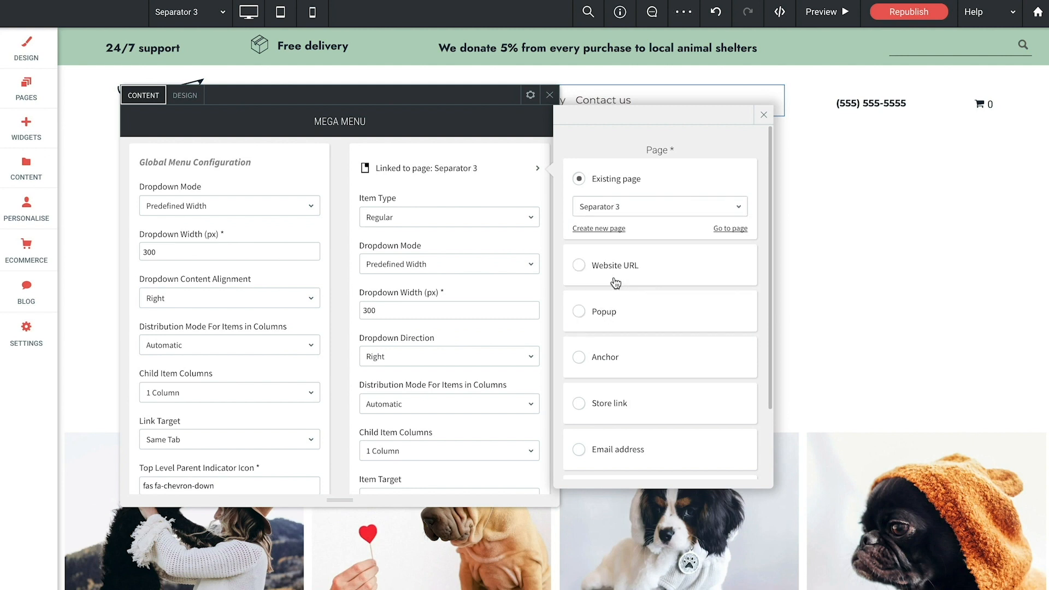
{"action": "left_click", "coordinate": [404, 218]}
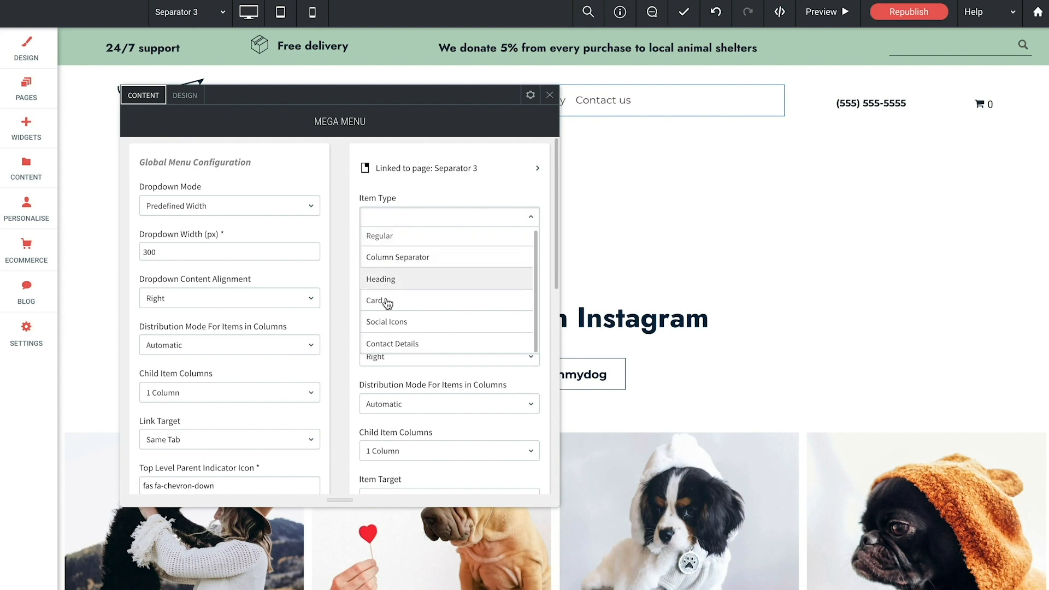
{"action": "left_click", "coordinate": [401, 259]}
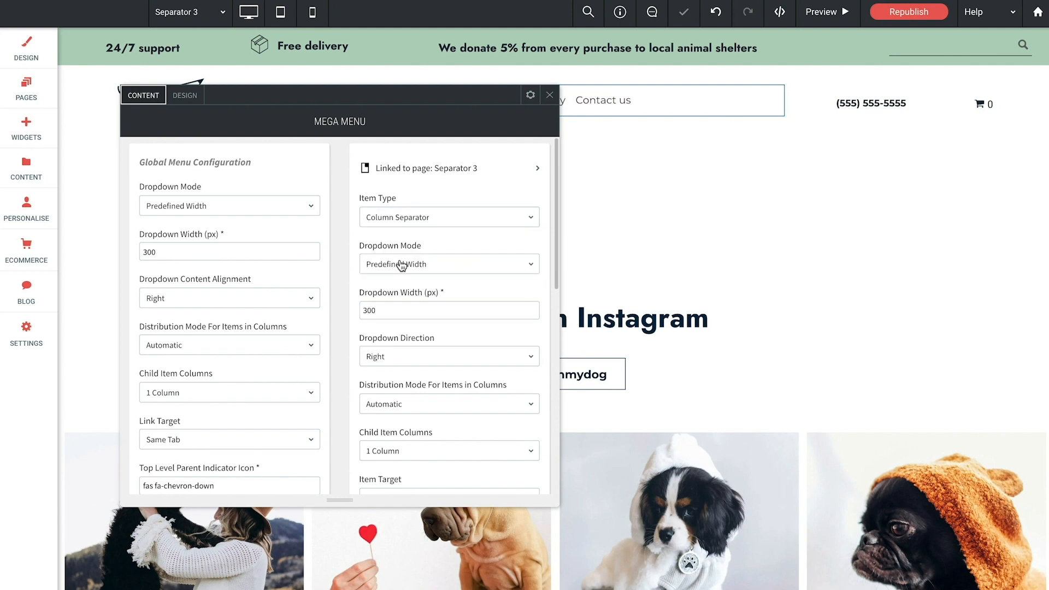
Preview the site to check the column layout of the Products dropdown, and return to the editor.
{"action": "left_click", "coordinate": [550, 95]}
{"action": "left_click", "coordinate": [819, 15]}
{"action": "left_click", "coordinate": [470, 103]}
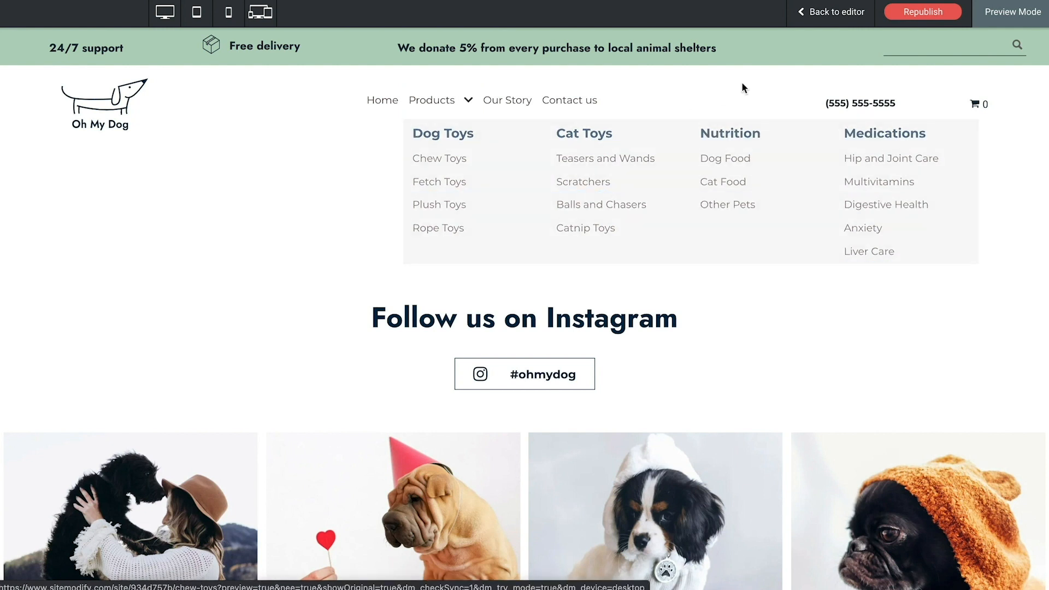
{"action": "left_click", "coordinate": [826, 12]}
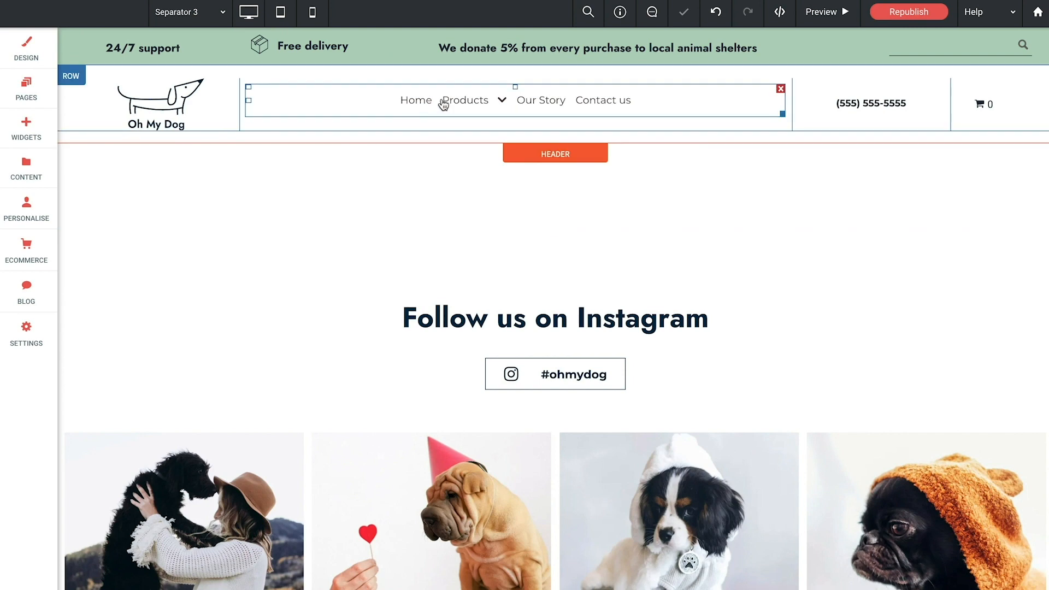
Give the Products item override in the Mega Menu the subtitle "FOR YOUR PETS".
{"action": "left_click", "coordinate": [445, 102]}
{"action": "left_click_drag", "start_coordinate": [852, 116], "coordinate": [191, 77]}
{"action": "scroll", "coordinate": [194, 224], "scroll_direction": "down", "scroll_amount": 10}
{"action": "scroll", "coordinate": [194, 224], "scroll_direction": "up", "scroll_amount": 1}
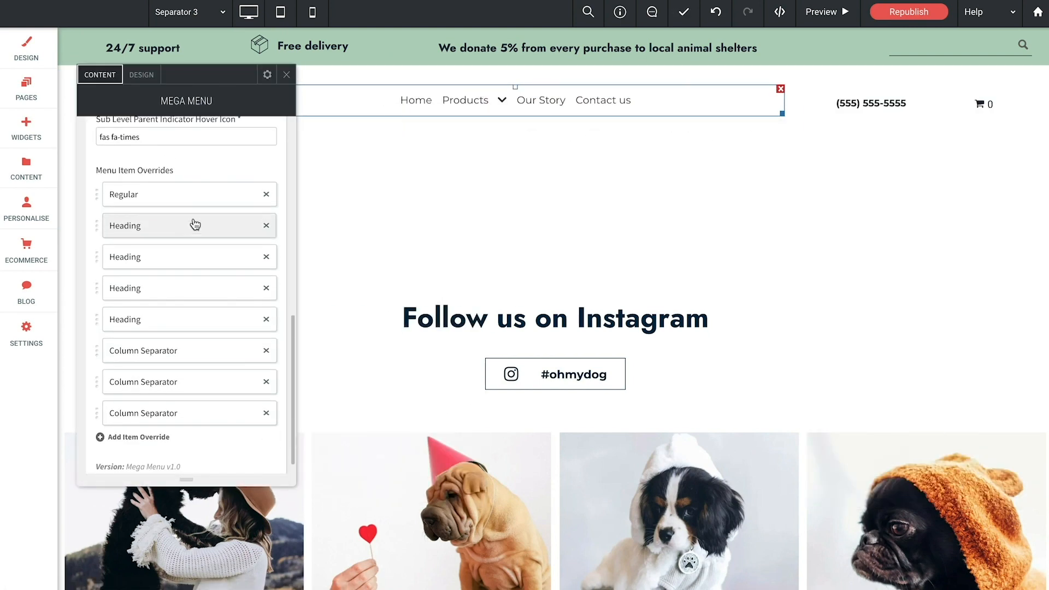
{"action": "left_click", "coordinate": [151, 203]}
{"action": "scroll", "coordinate": [340, 254], "scroll_direction": "up", "scroll_amount": 8}
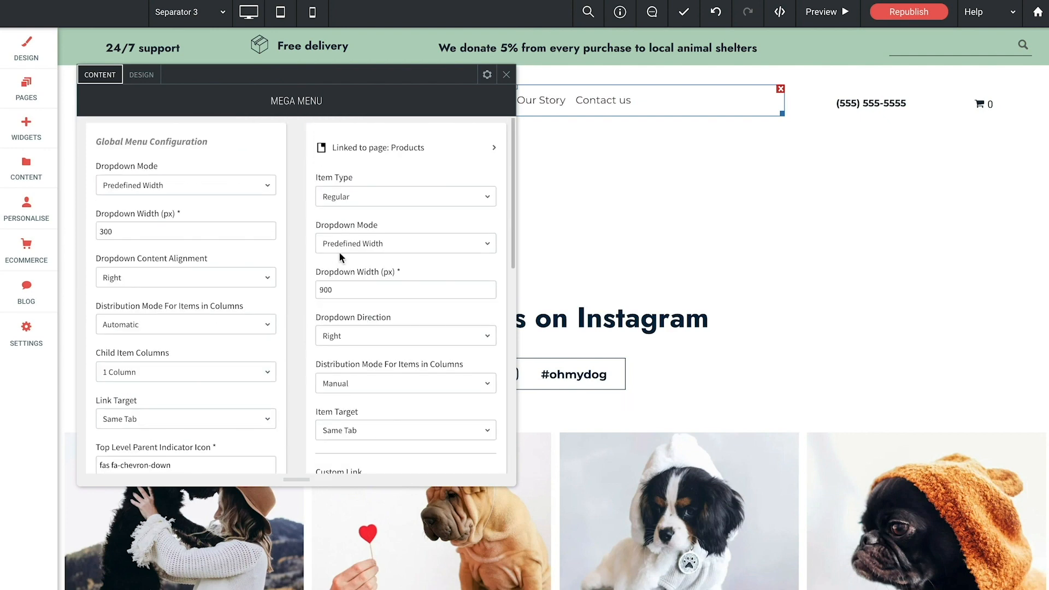
{"action": "scroll", "coordinate": [339, 254], "scroll_direction": "down", "scroll_amount": 4}
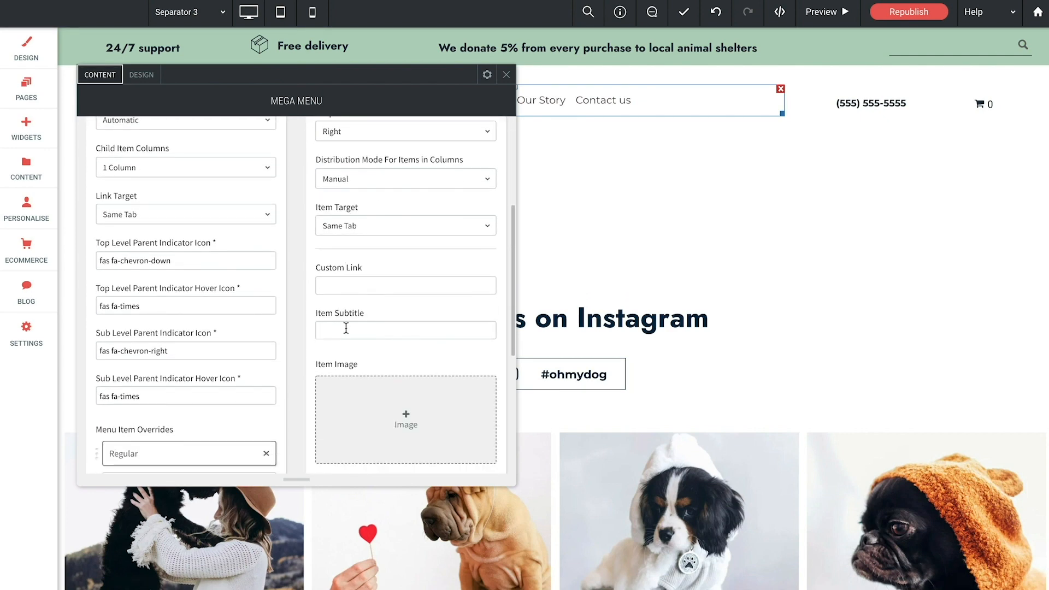
{"action": "left_click", "coordinate": [346, 328]}
{"action": "type", "text": "FOR YOUR PETS"}
{"action": "left_click", "coordinate": [291, 359]}
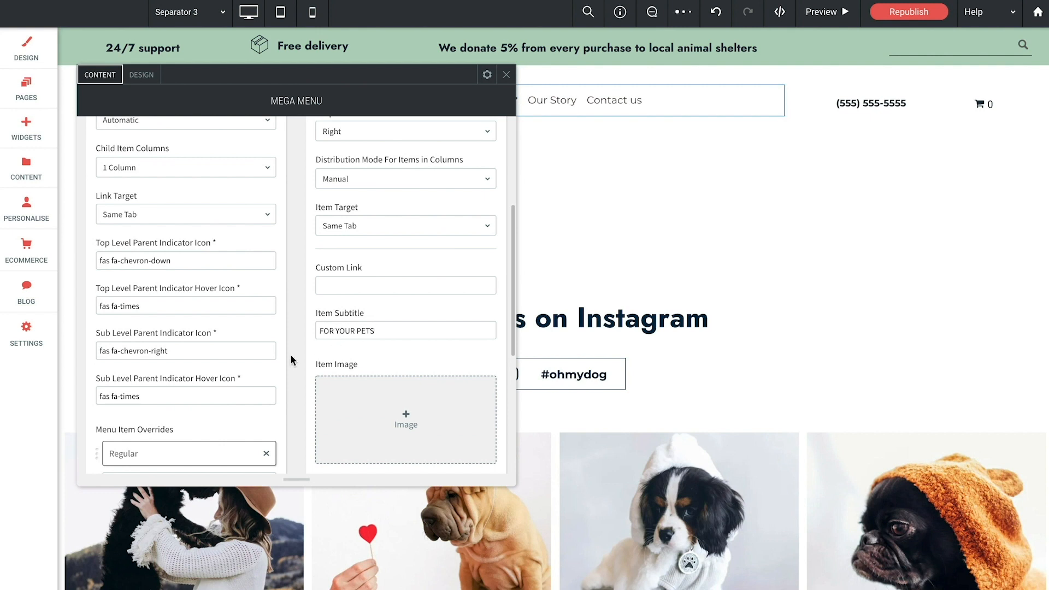
Search the Font Awesome website for "paw", open the solid paw icon and copy its HTML snippet.
{"action": "scroll", "coordinate": [290, 354], "scroll_direction": "down", "scroll_amount": 3}
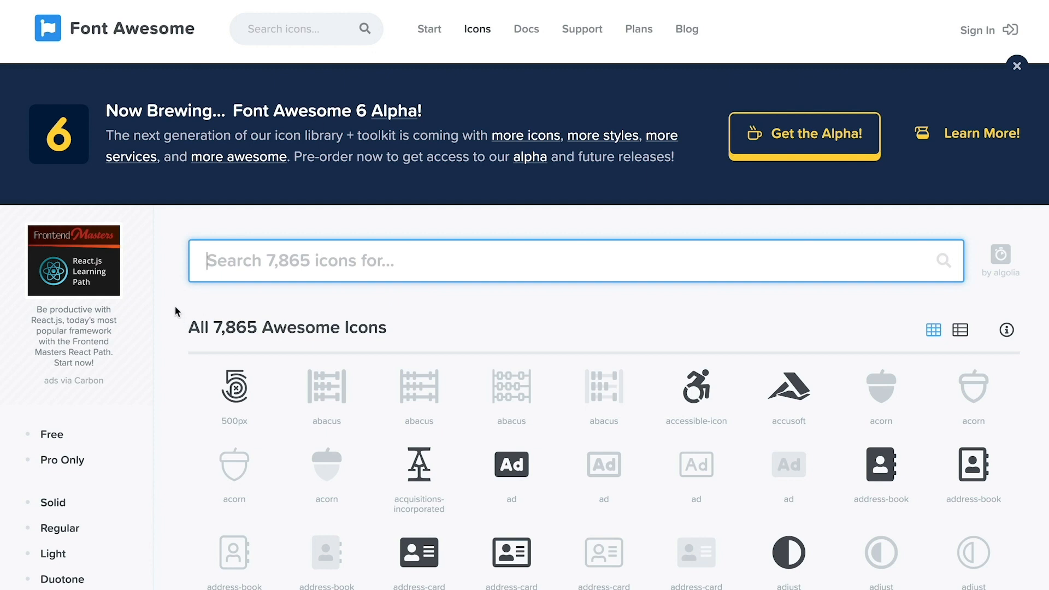
{"action": "type", "text": "paw"}
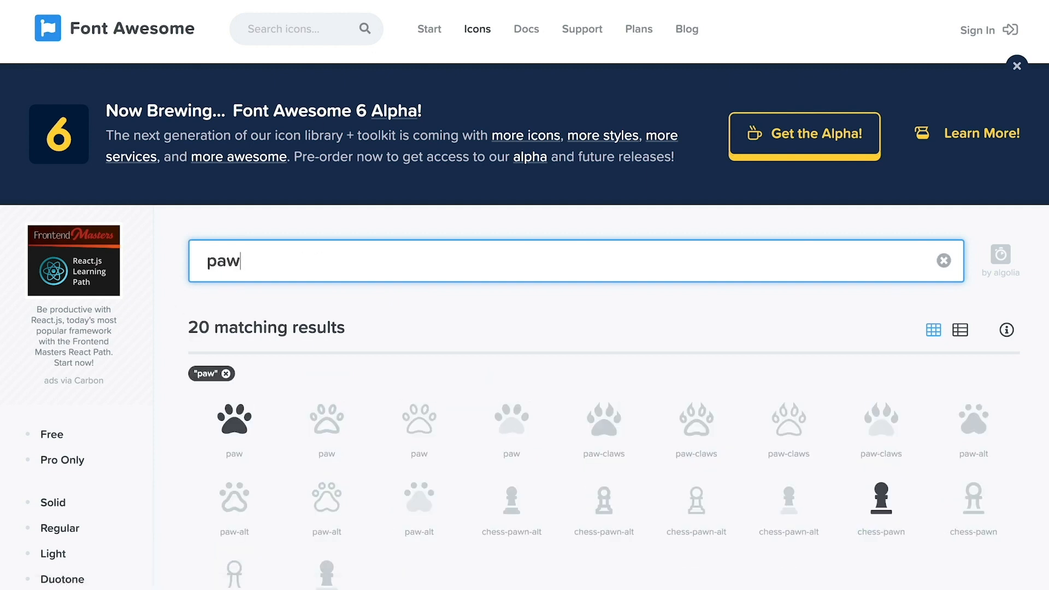
{"action": "scroll", "coordinate": [156, 338], "scroll_direction": "down", "scroll_amount": 1}
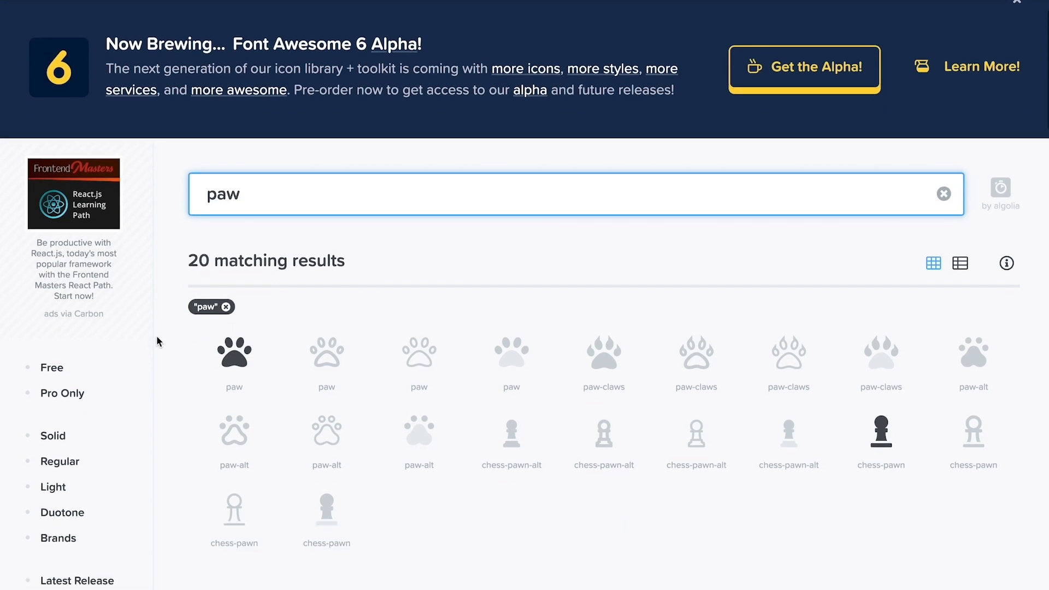
{"action": "left_click", "coordinate": [236, 358]}
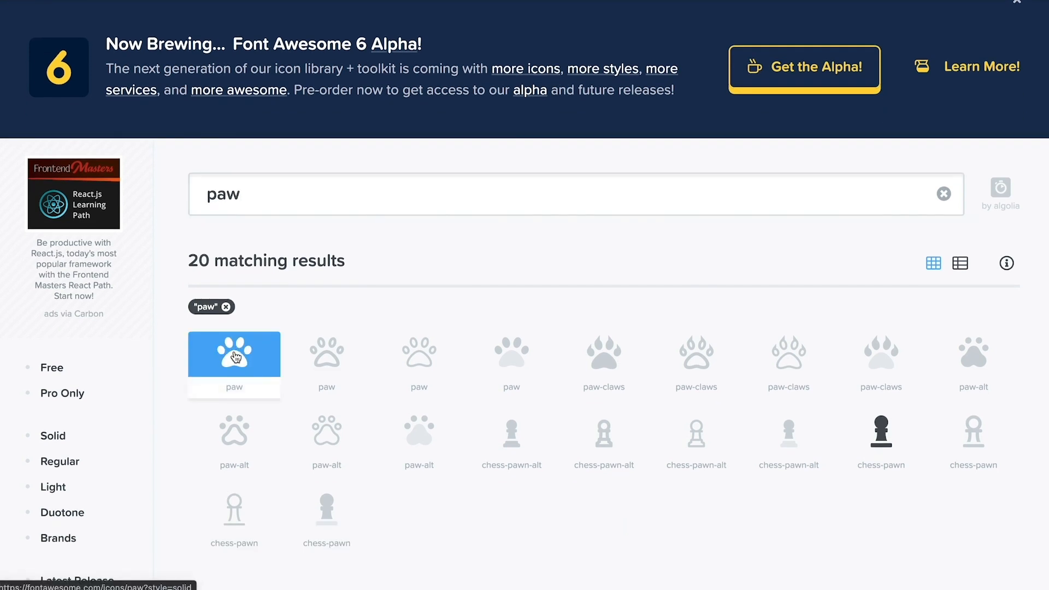
{"action": "left_click", "coordinate": [236, 358]}
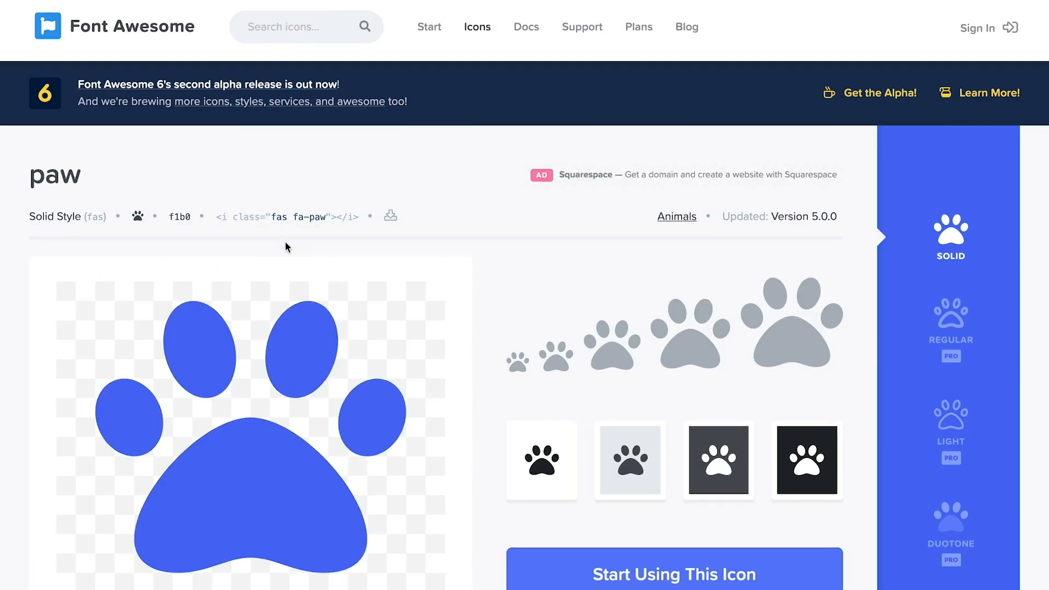
{"action": "left_click", "coordinate": [290, 223]}
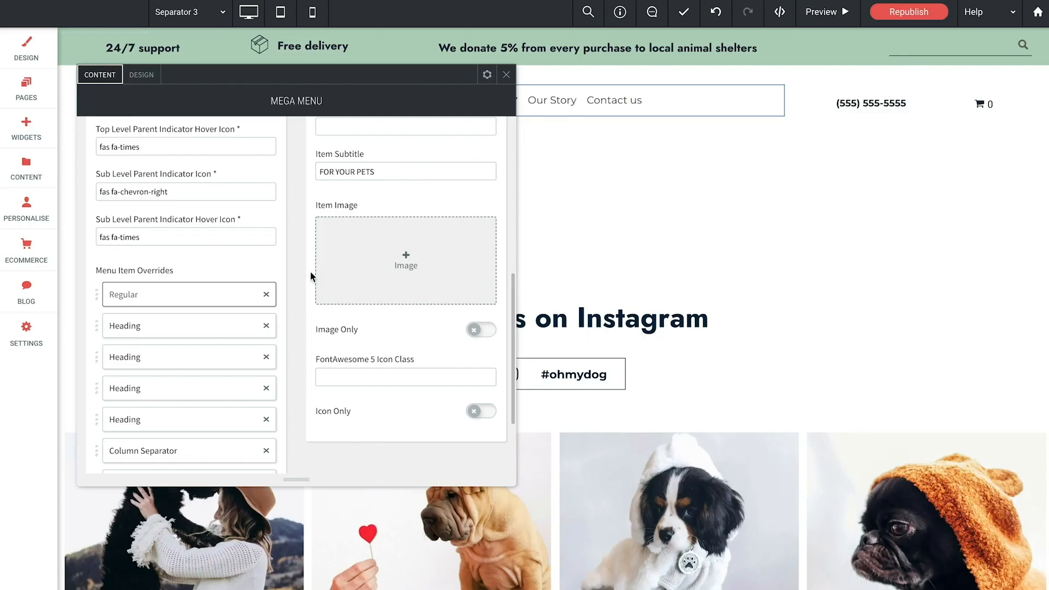
Back in the site editor, set the Products override's FontAwesome 5 icon class to "fas fa-paw", stripping the surrounding HTML tag.
{"action": "type", "text": "<i class=\"fas fa-paw\"></i>"}
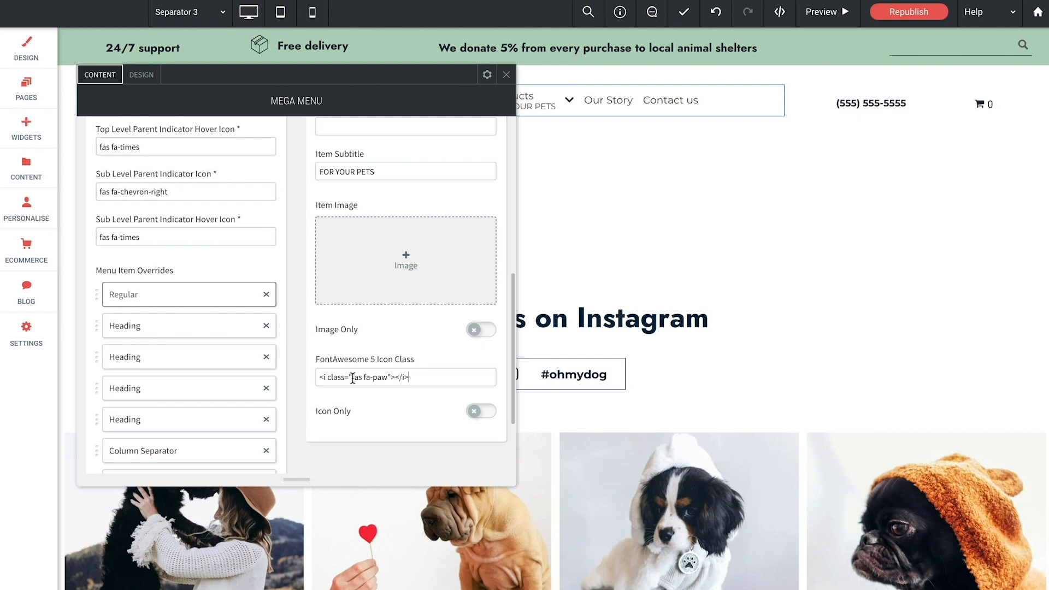
{"action": "left_click_drag", "start_coordinate": [353, 377], "coordinate": [314, 381]}
{"action": "key", "text": "BackSpace"}
{"action": "left_click_drag", "start_coordinate": [356, 377], "coordinate": [414, 379]}
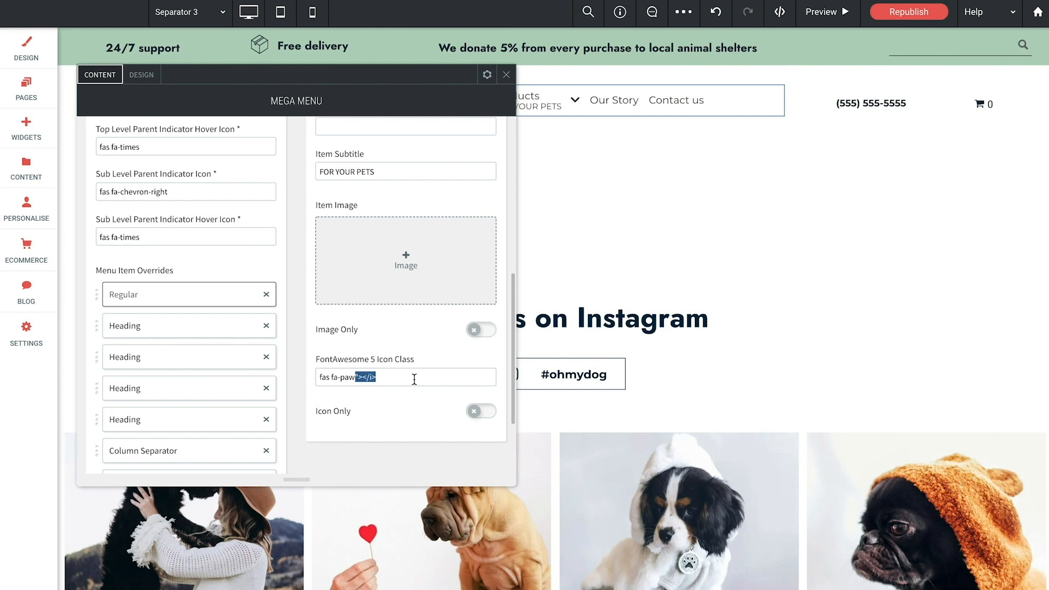
{"action": "key", "text": "BackSpace"}
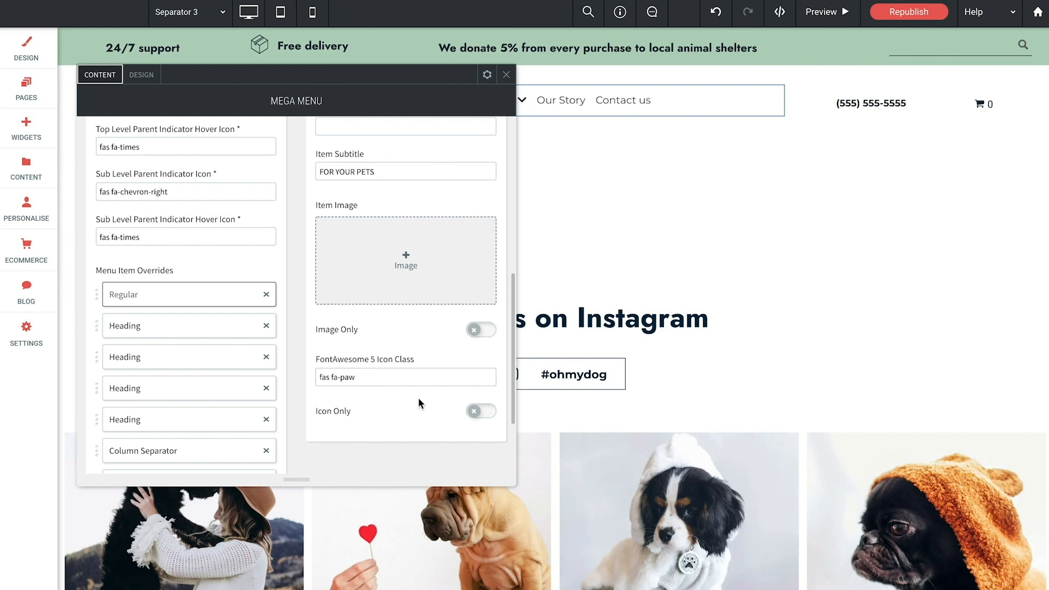
Set the Mega Menu's top level item styling to Manual content vertical alignment with an item content top offset of 35 px.
{"action": "left_click", "coordinate": [507, 74]}
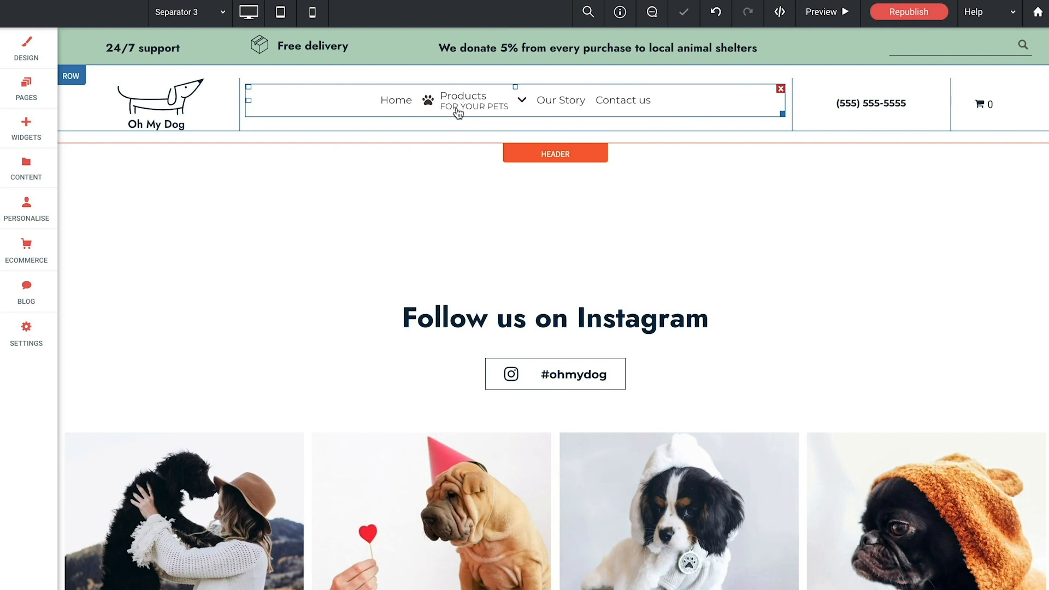
{"action": "left_click", "coordinate": [458, 112]}
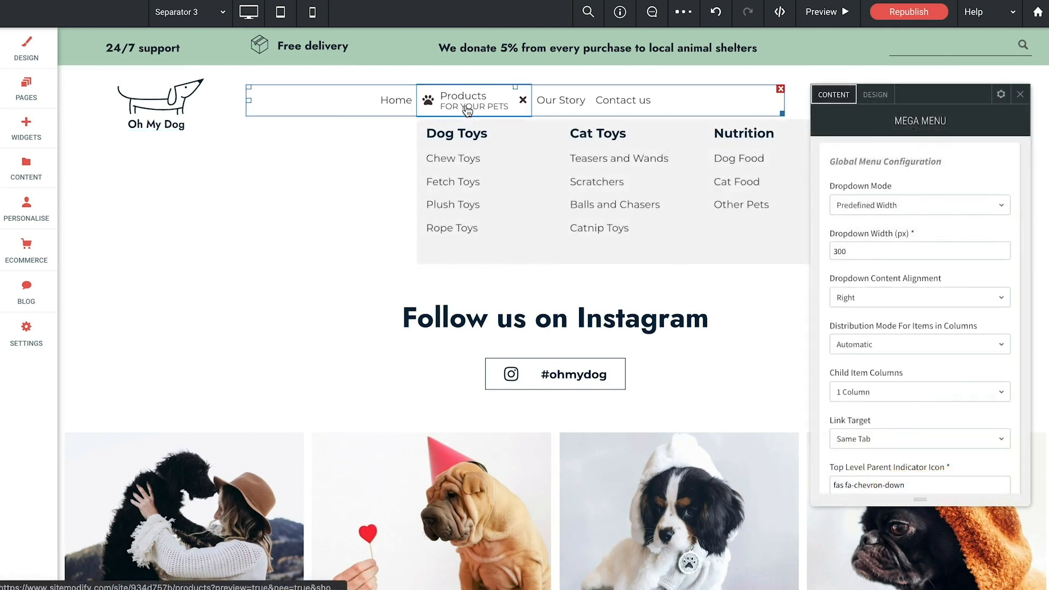
{"action": "left_click_drag", "start_coordinate": [950, 94], "coordinate": [183, 87]}
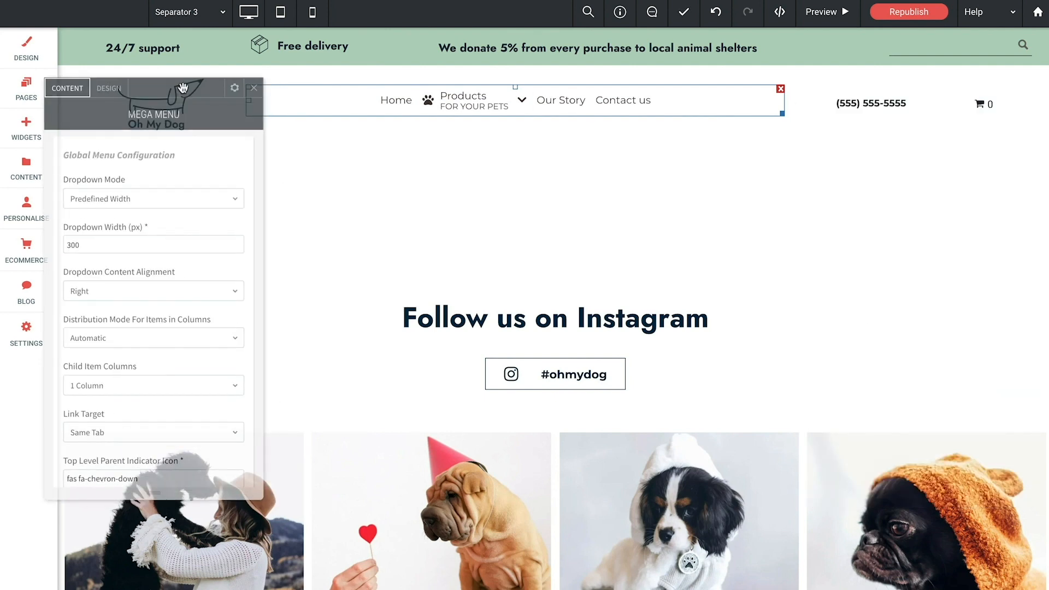
{"action": "left_click", "coordinate": [104, 89]}
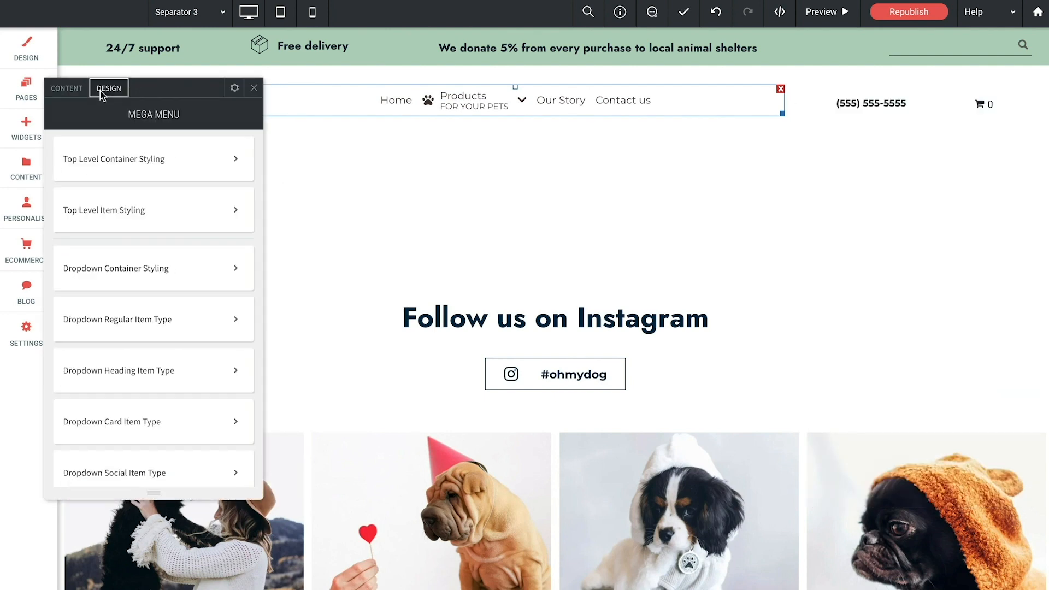
{"action": "left_click", "coordinate": [131, 210]}
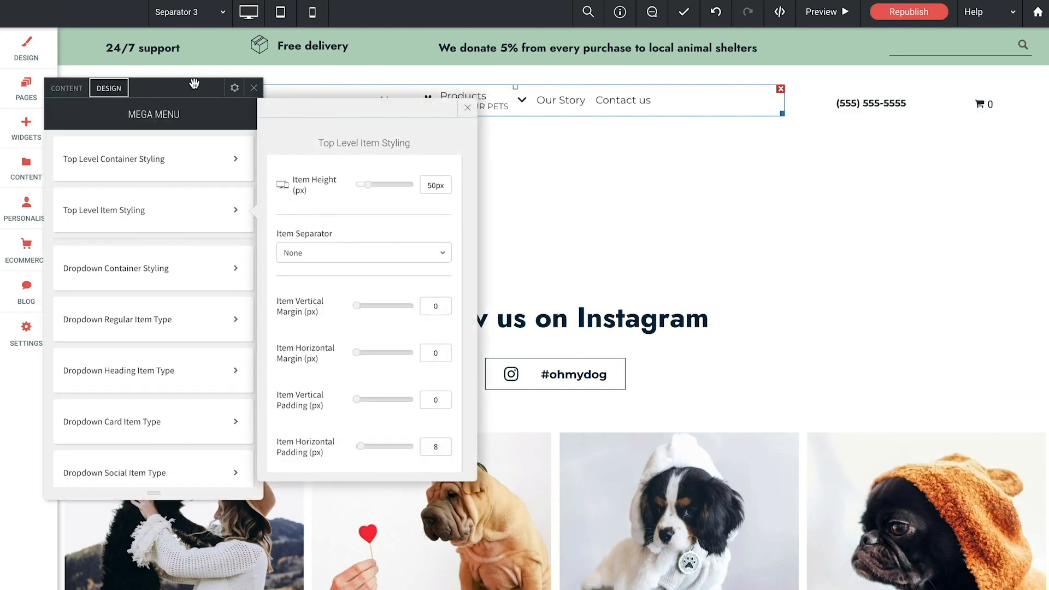
{"action": "left_click_drag", "start_coordinate": [179, 85], "coordinate": [203, 130]}
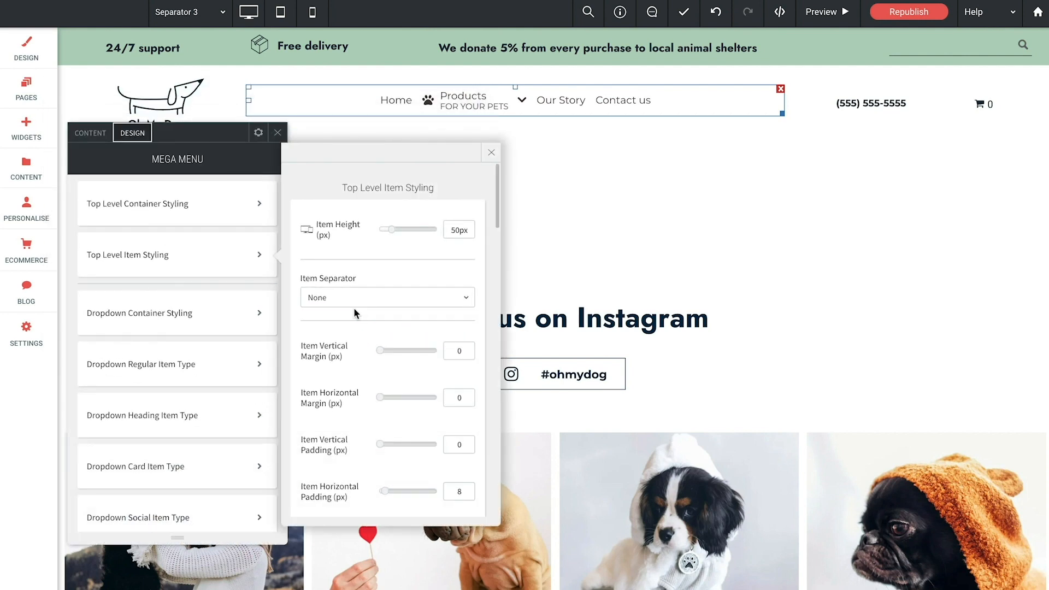
{"action": "scroll", "coordinate": [353, 308], "scroll_direction": "down", "scroll_amount": 5}
{"action": "left_click", "coordinate": [365, 296]}
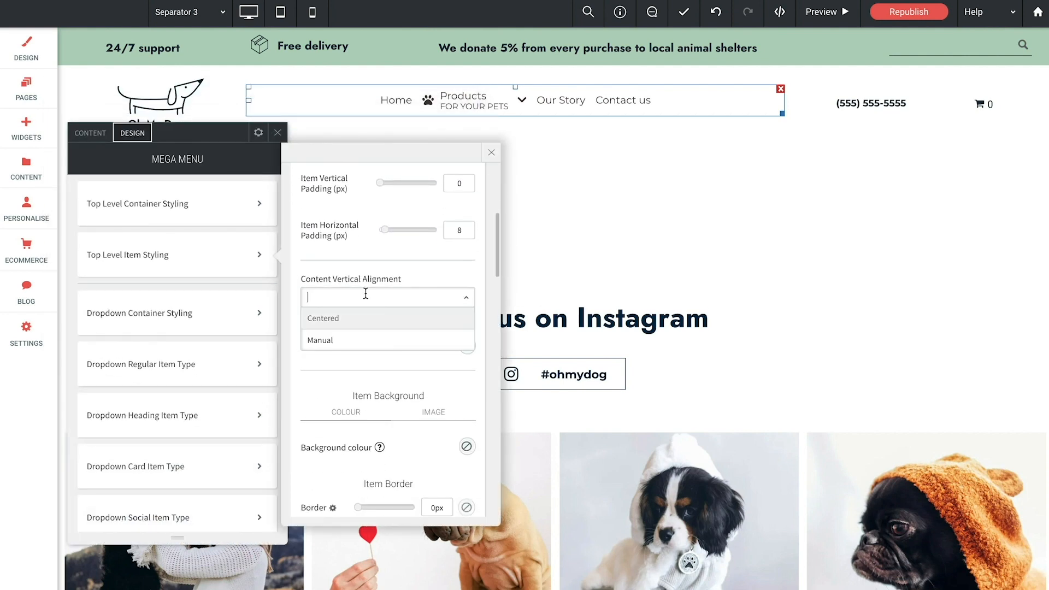
{"action": "left_click", "coordinate": [328, 340]}
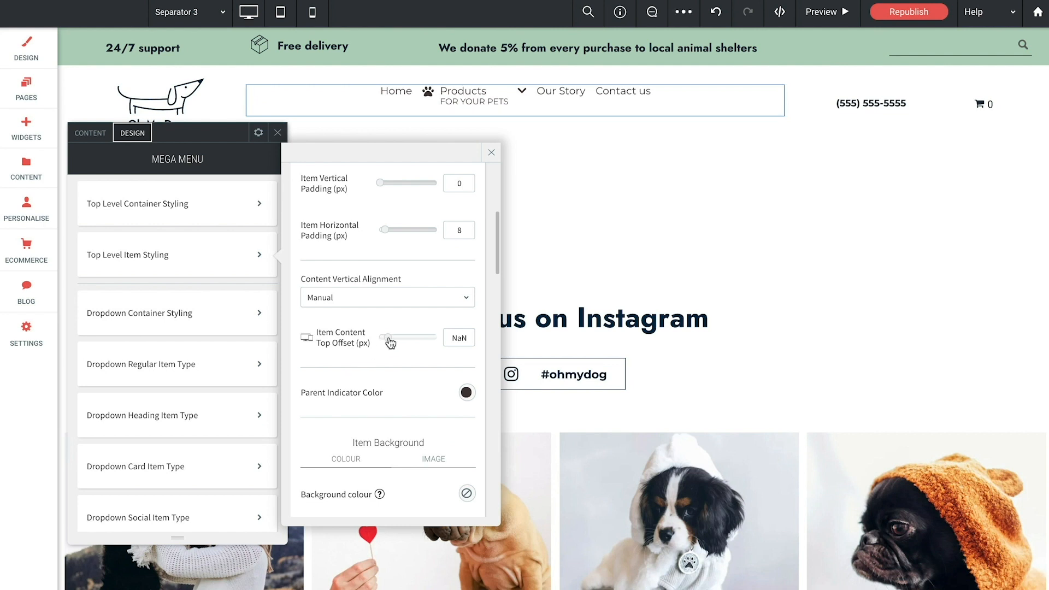
{"action": "left_click_drag", "start_coordinate": [390, 342], "coordinate": [392, 341]}
{"action": "scroll", "coordinate": [377, 328], "scroll_direction": "up", "scroll_amount": 3}
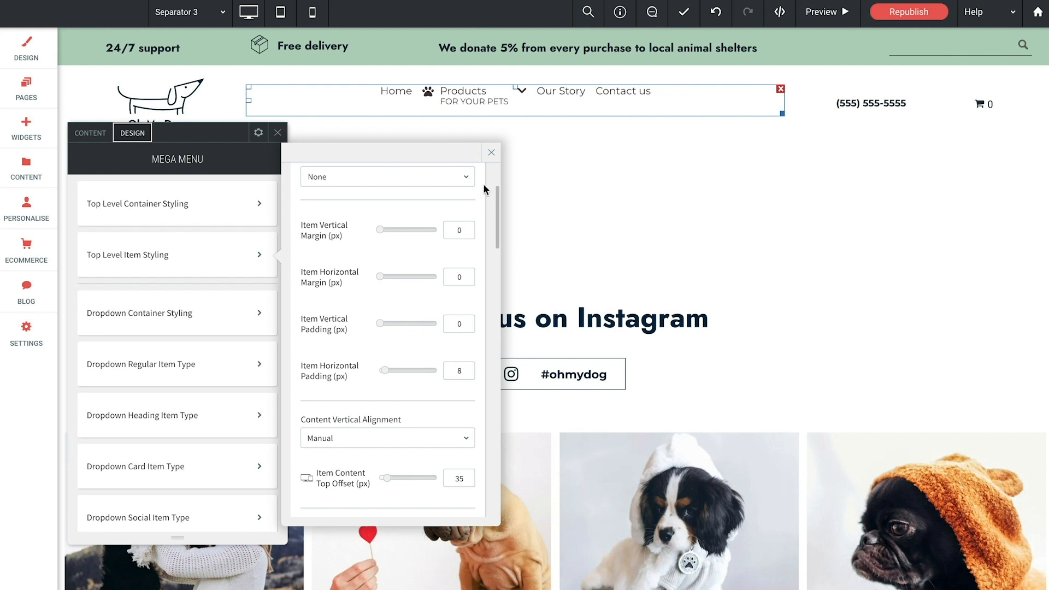
{"action": "left_click", "coordinate": [492, 152]}
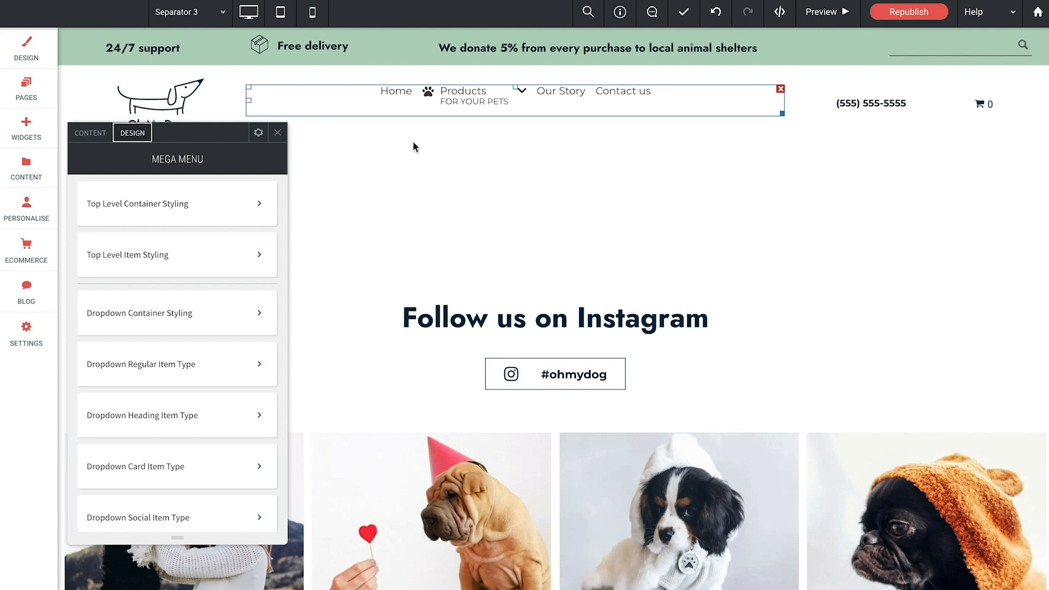
{"action": "left_click", "coordinate": [92, 133]}
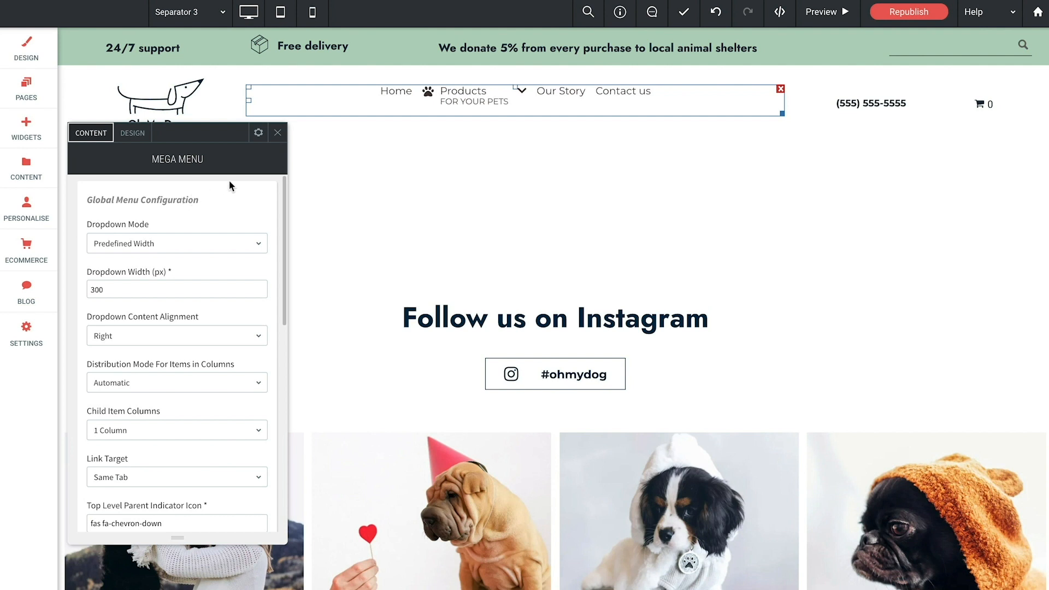
{"action": "left_click", "coordinate": [278, 133]}
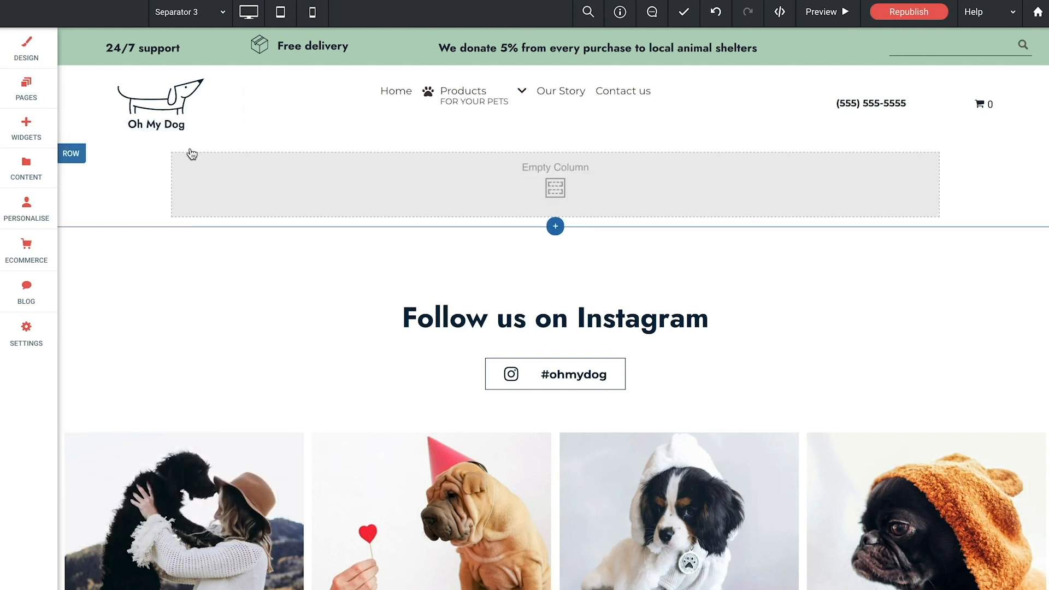
In the page settings of Separator 1, enable No index to block search engines from crawling the page.
{"action": "left_click", "coordinate": [42, 93]}
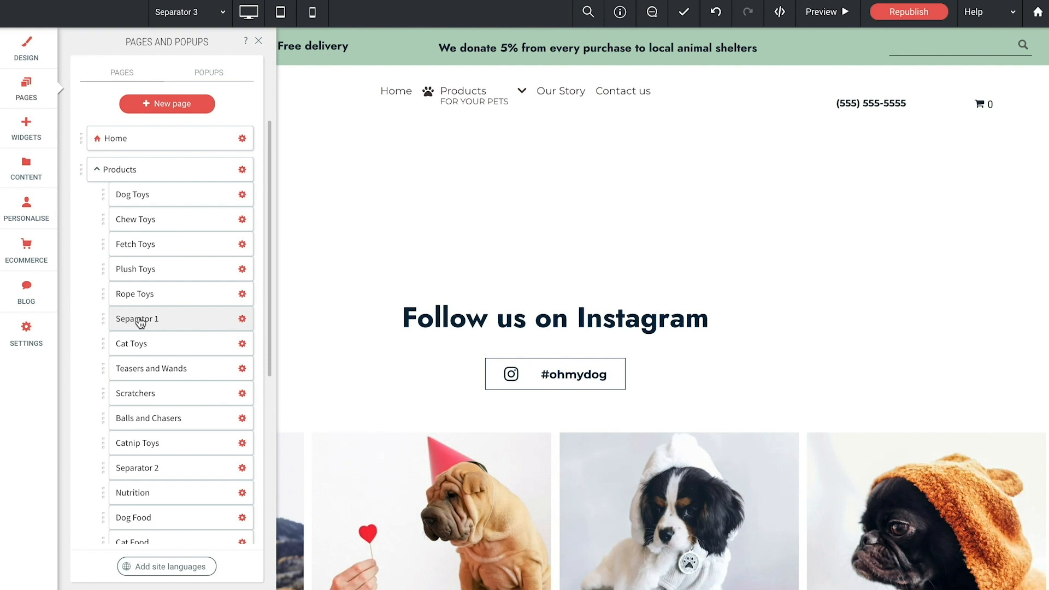
{"action": "scroll", "coordinate": [140, 322], "scroll_direction": "down", "scroll_amount": 3}
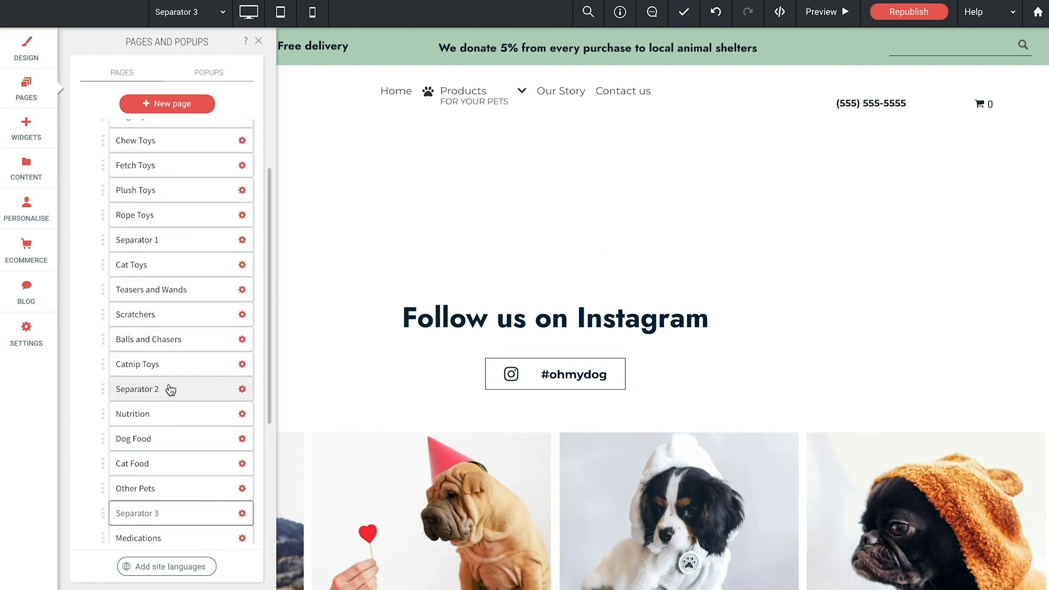
{"action": "scroll", "coordinate": [171, 389], "scroll_direction": "up", "scroll_amount": 3}
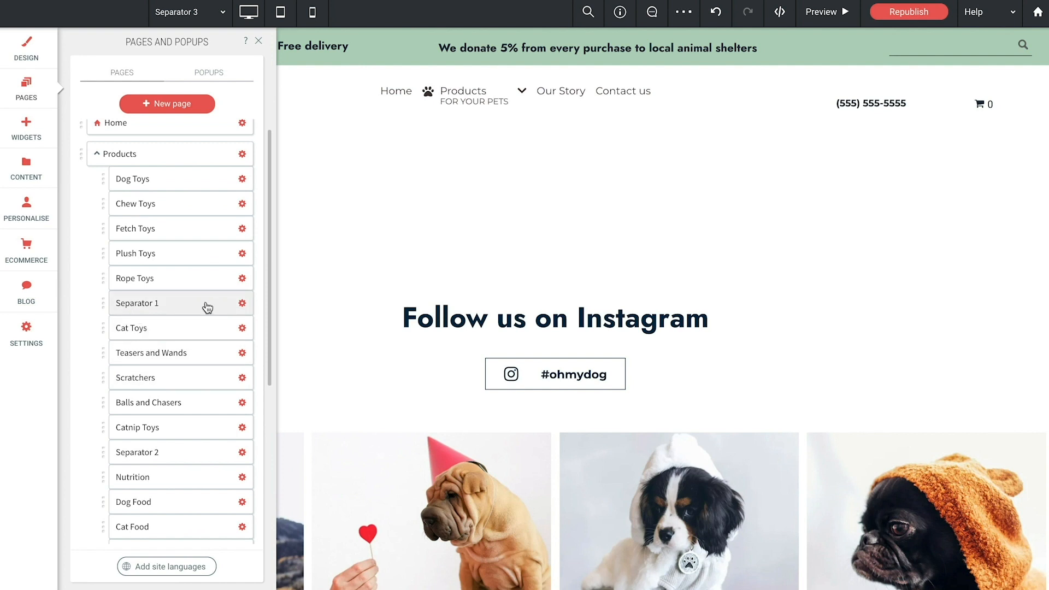
{"action": "left_click", "coordinate": [243, 304]}
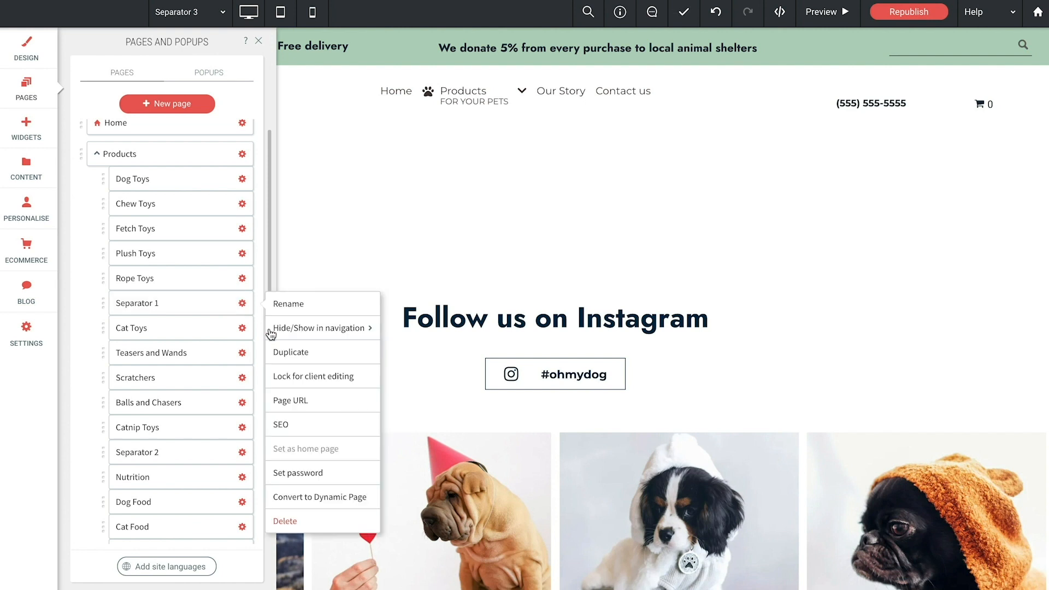
{"action": "left_click", "coordinate": [297, 410]}
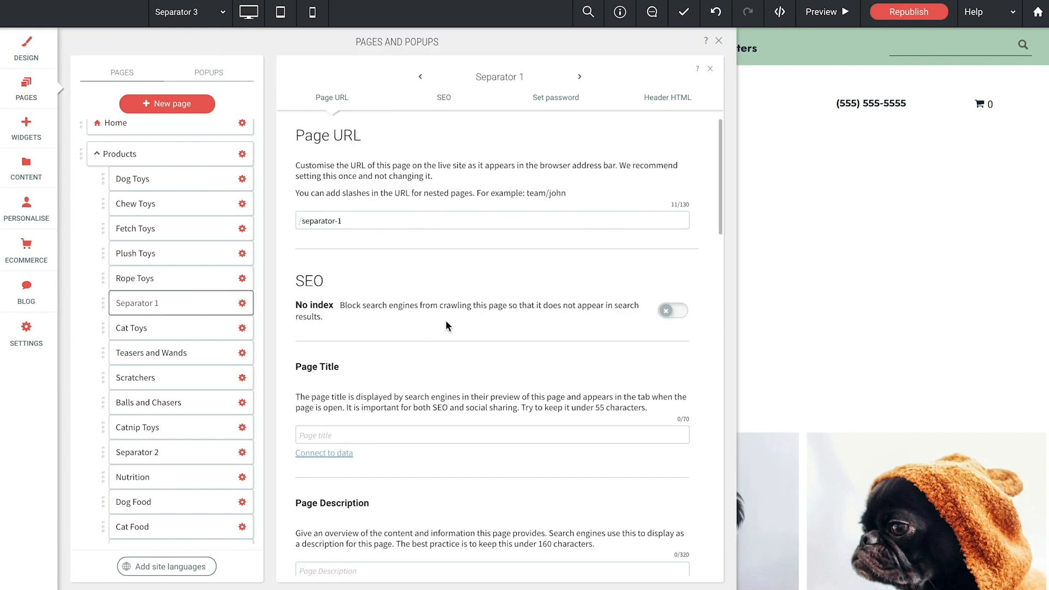
{"action": "left_click", "coordinate": [672, 314]}
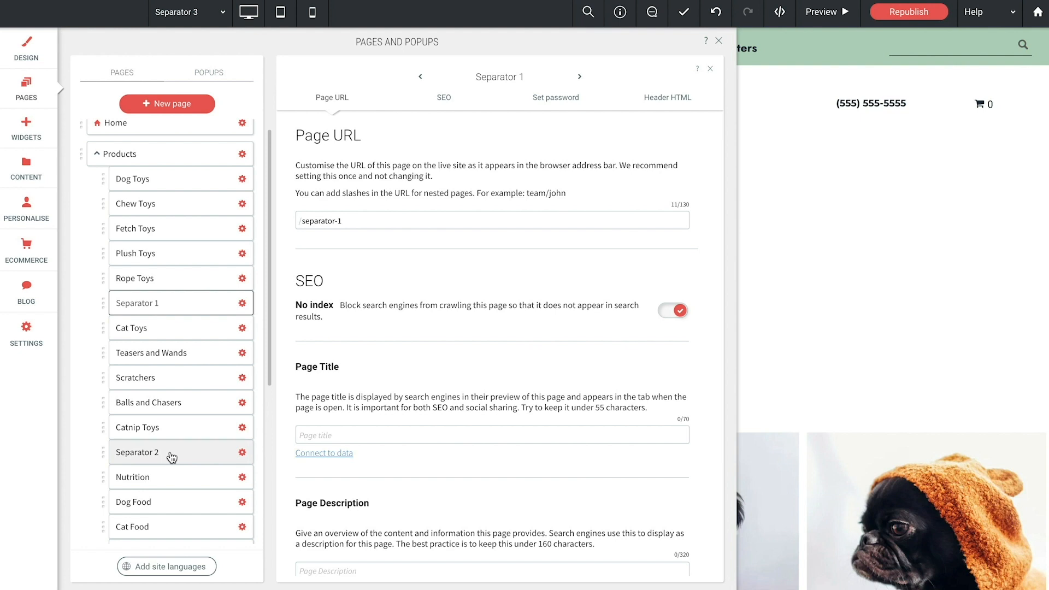
Check the options for hiding Separator 1 in navigation per device, and close the page settings.
{"action": "left_click", "coordinate": [242, 303]}
{"action": "mouse_move", "coordinate": [302, 331]}
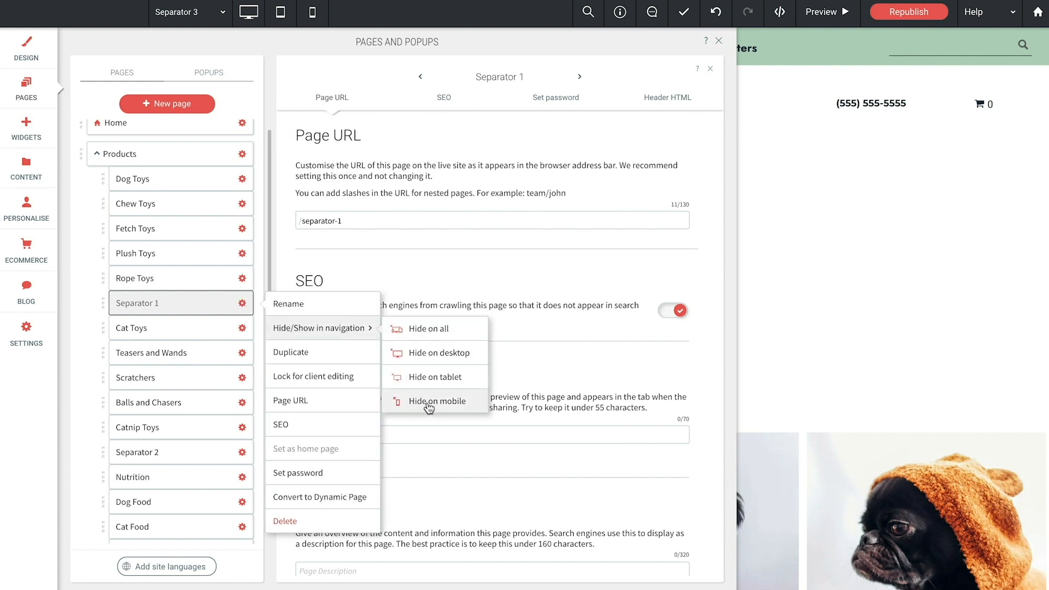
{"action": "left_click", "coordinate": [79, 307]}
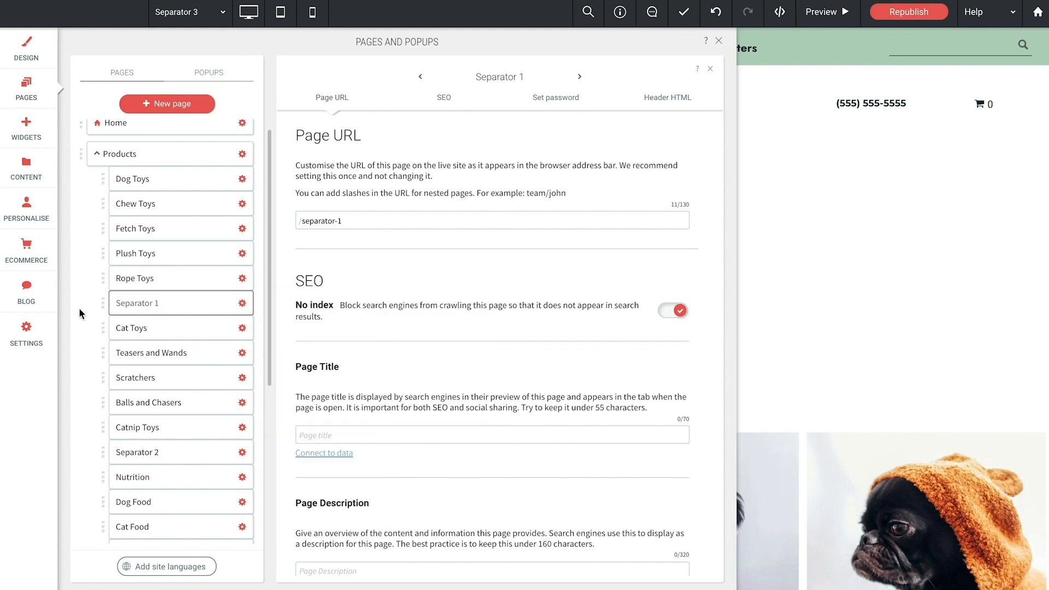
{"action": "left_click", "coordinate": [719, 41]}
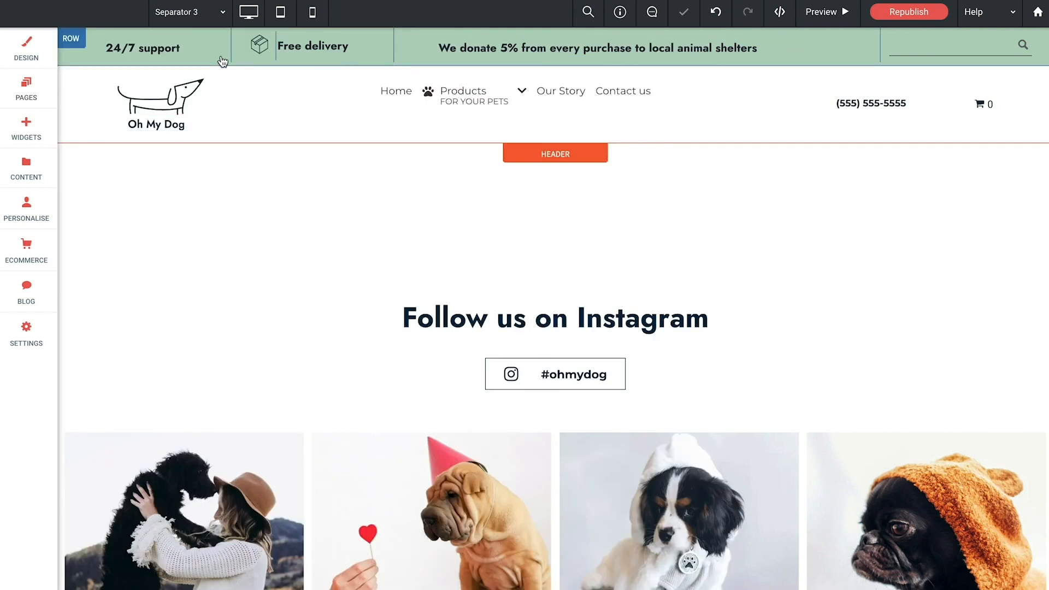
Switch to the Home page and look through the widget list for the Advanced widgets, including Mega Menu Mobile.
{"action": "left_click", "coordinate": [222, 15]}
{"action": "left_click", "coordinate": [171, 38]}
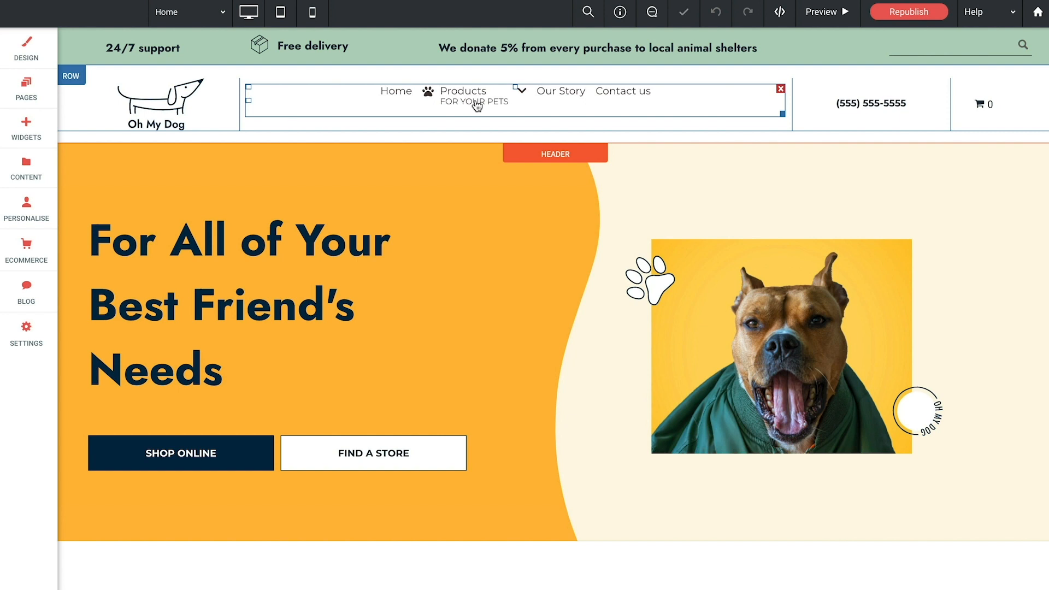
{"action": "left_click", "coordinate": [32, 130]}
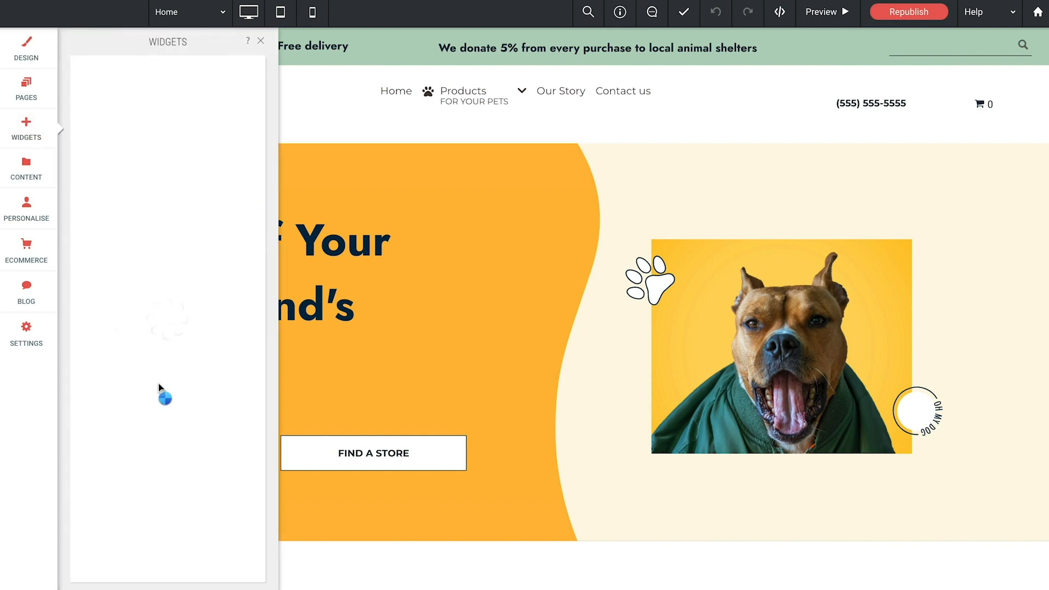
{"action": "scroll", "coordinate": [159, 385], "scroll_direction": "down", "scroll_amount": 20}
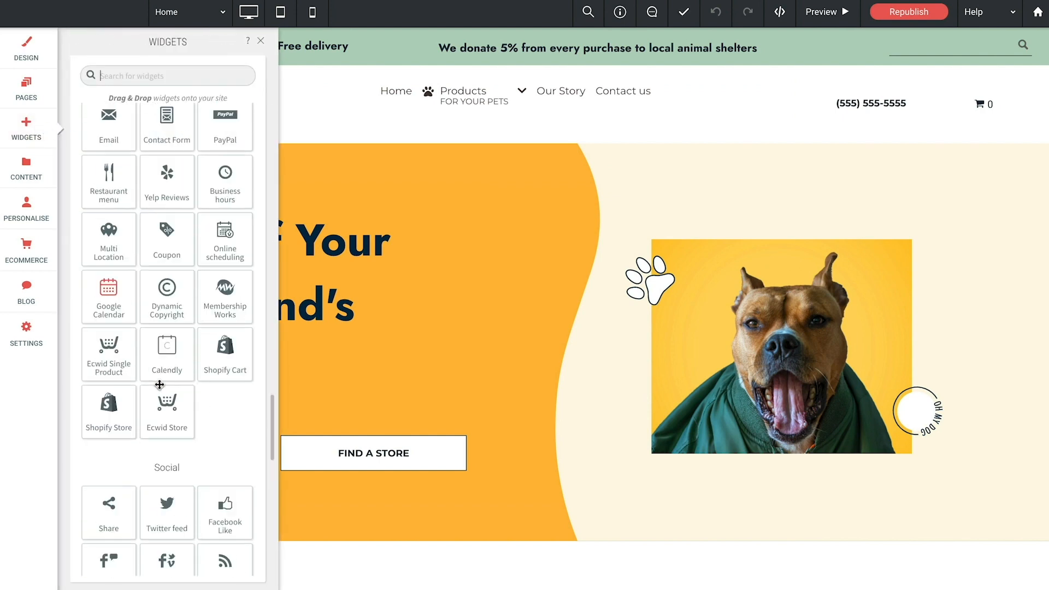
{"action": "scroll", "coordinate": [159, 385], "scroll_direction": "down", "scroll_amount": 1}
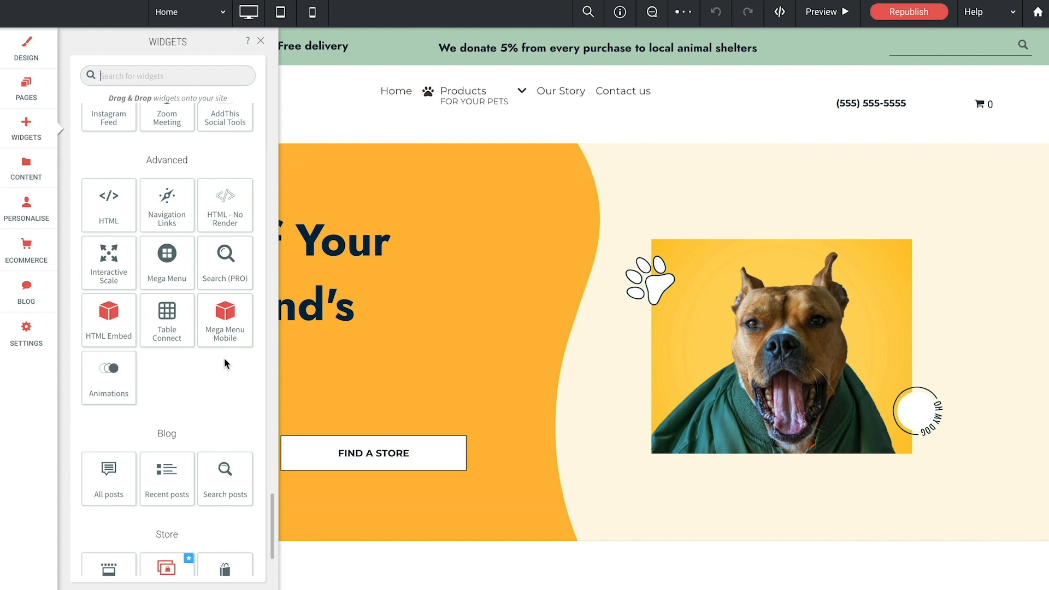
{"action": "left_click", "coordinate": [261, 41]}
Review the design styling categories of the Mega Menu widget, from top level container to the dropdown item types.
{"action": "left_click", "coordinate": [390, 99]}
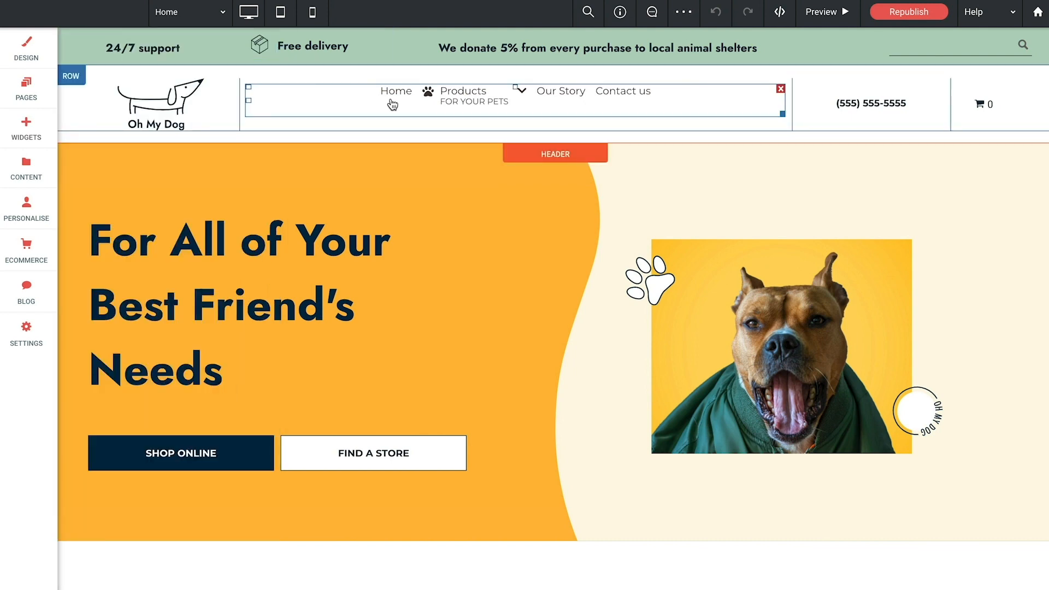
{"action": "left_click_drag", "start_coordinate": [919, 94], "coordinate": [327, 115]}
{"action": "left_click", "coordinate": [284, 116]}
{"action": "scroll", "coordinate": [307, 258], "scroll_direction": "down", "scroll_amount": 3}
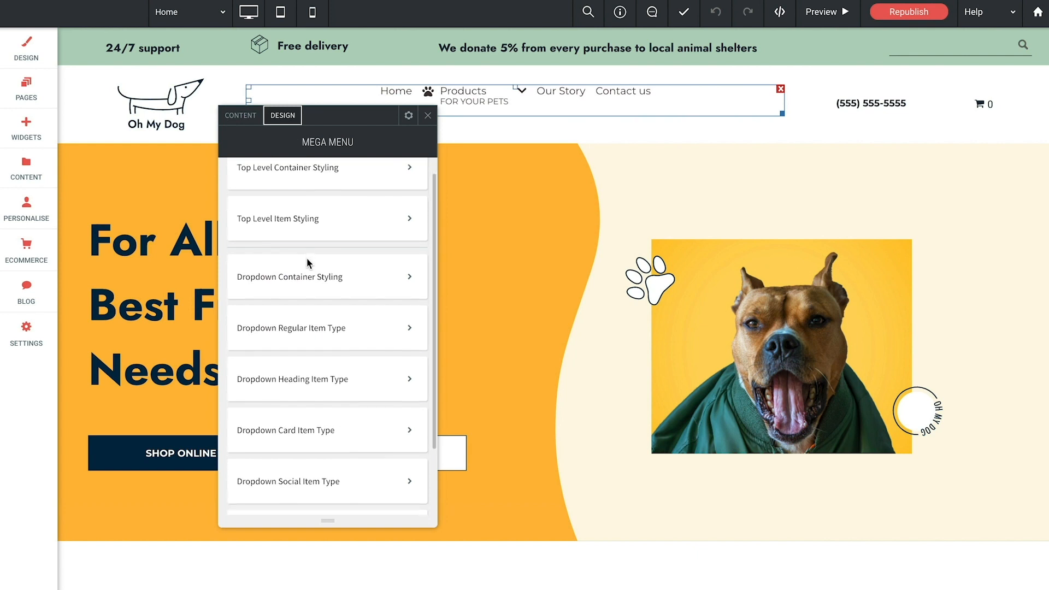
{"action": "scroll", "coordinate": [306, 258], "scroll_direction": "up", "scroll_amount": 3}
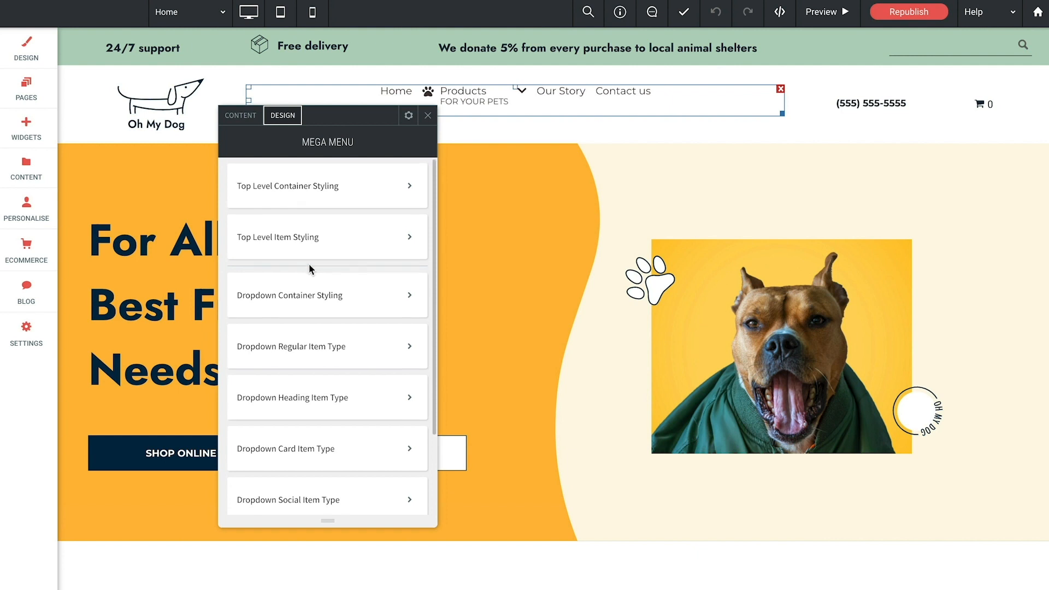
{"action": "scroll", "coordinate": [309, 270], "scroll_direction": "down", "scroll_amount": 2}
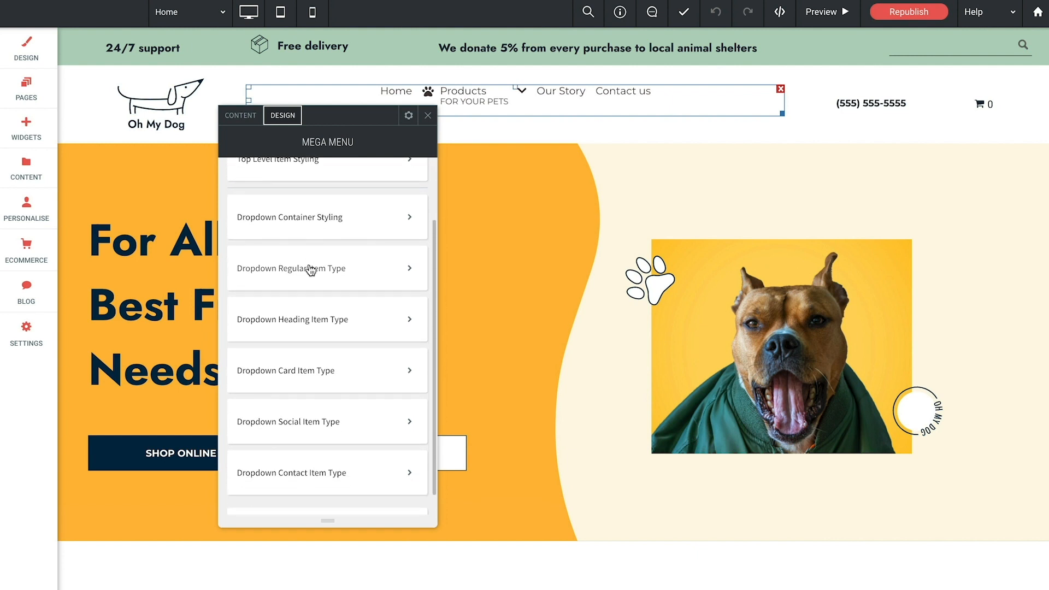
{"action": "scroll", "coordinate": [310, 270], "scroll_direction": "up", "scroll_amount": 2}
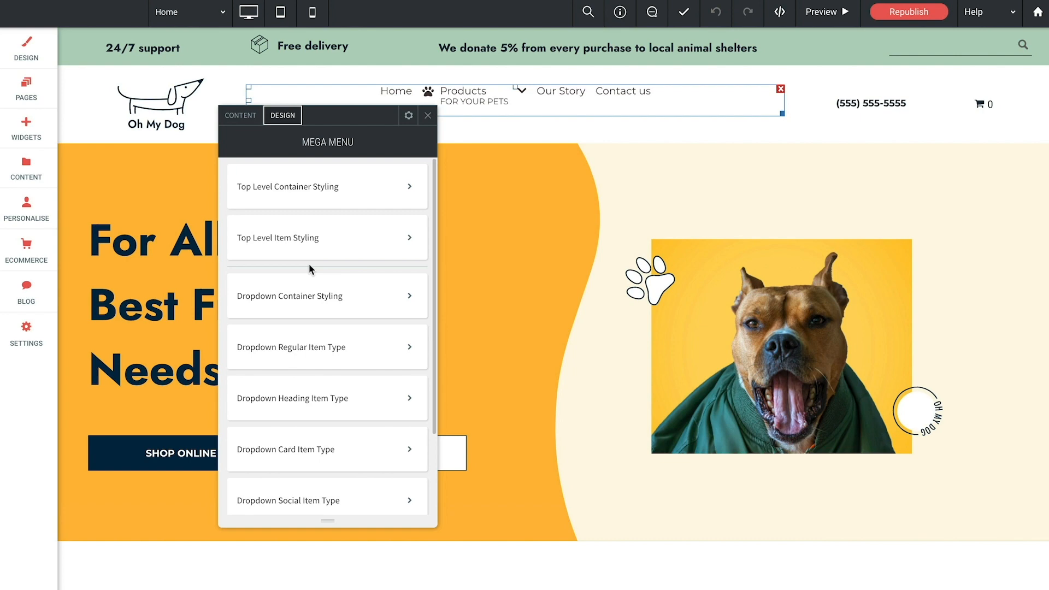
{"action": "left_click", "coordinate": [428, 115]}
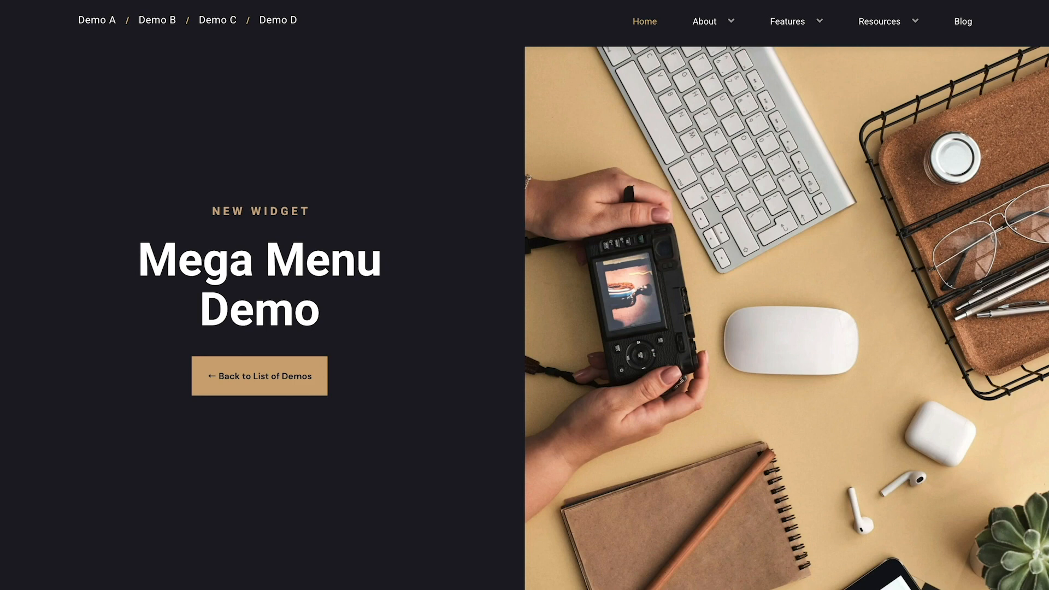
On the Mega Menu demo site, view the About and Features dropdown layouts.
{"action": "mouse_move", "coordinate": [718, 24]}
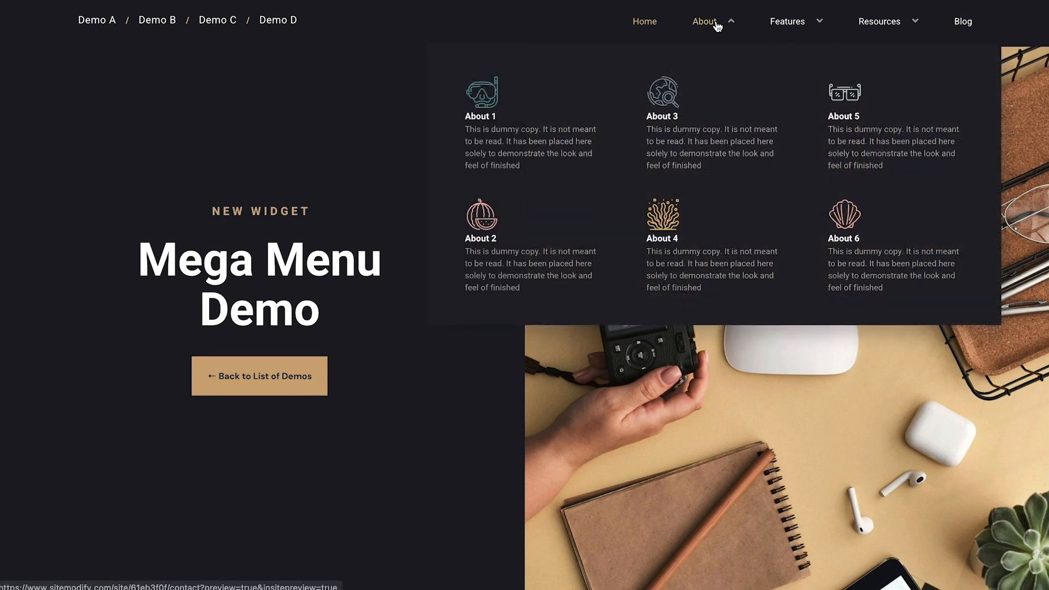
{"action": "mouse_move", "coordinate": [779, 24]}
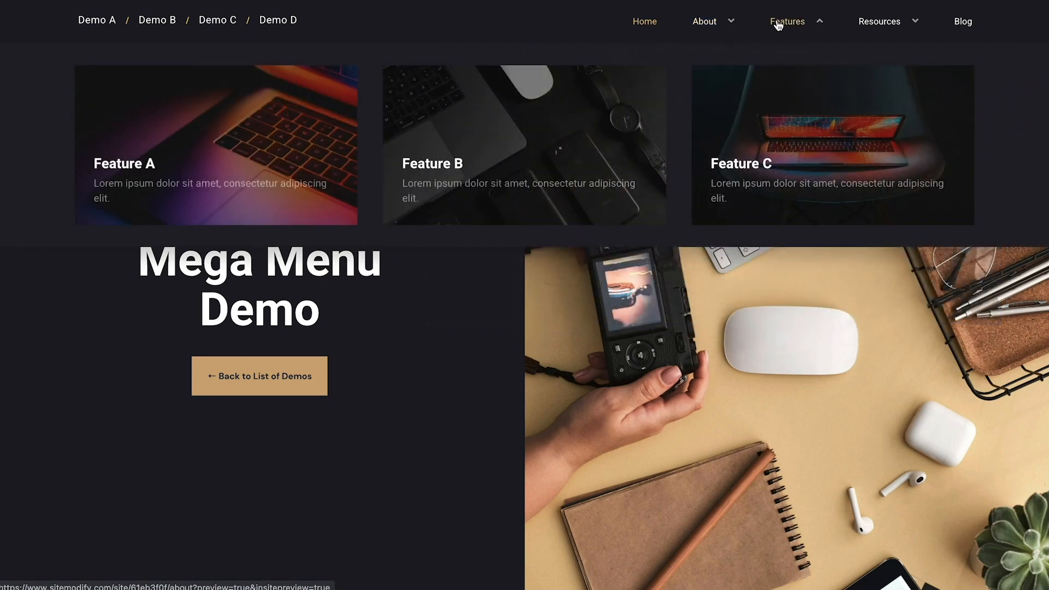